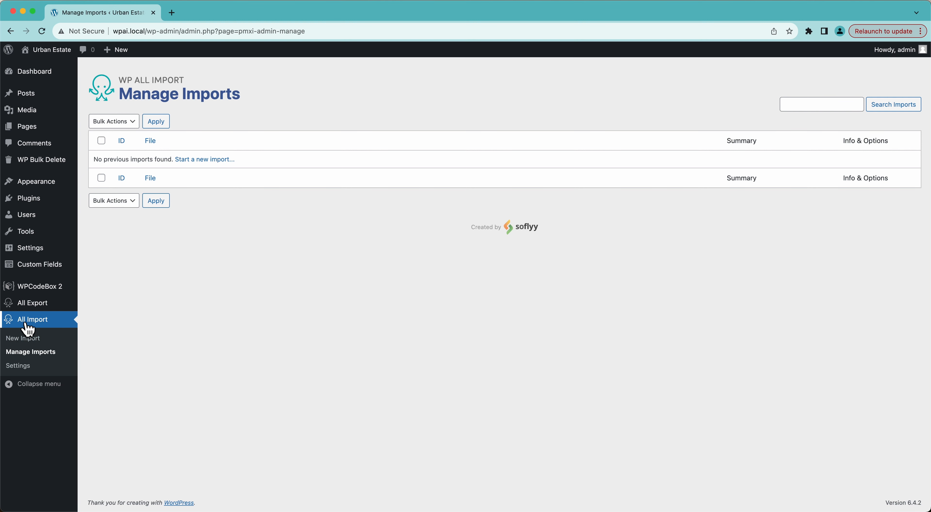
# Step: Open the New Import page from the All Import sidebar menu
pyautogui.click(20, 340)
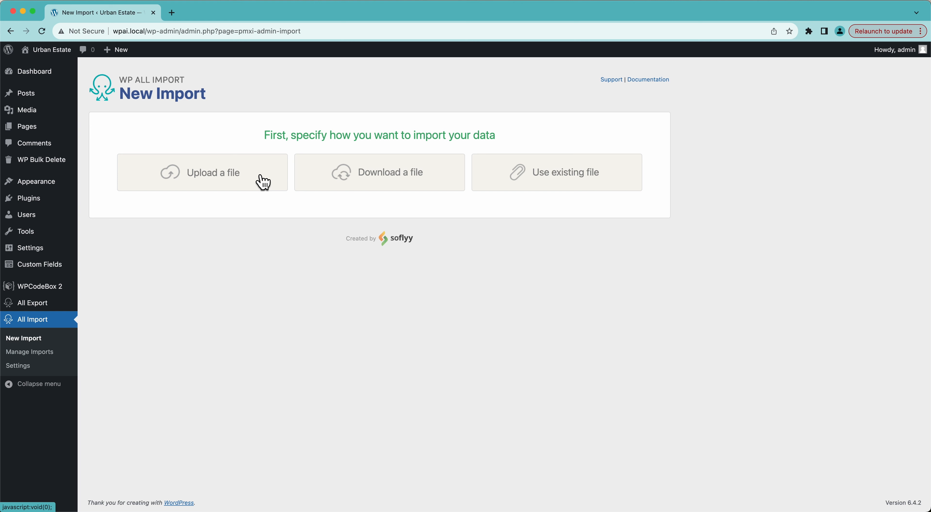
# Step: Look over the Download a file (URL, FTP/SFTP) and Use existing file options without choosing a file
pyautogui.click(387, 174)
pyautogui.click(316, 202)
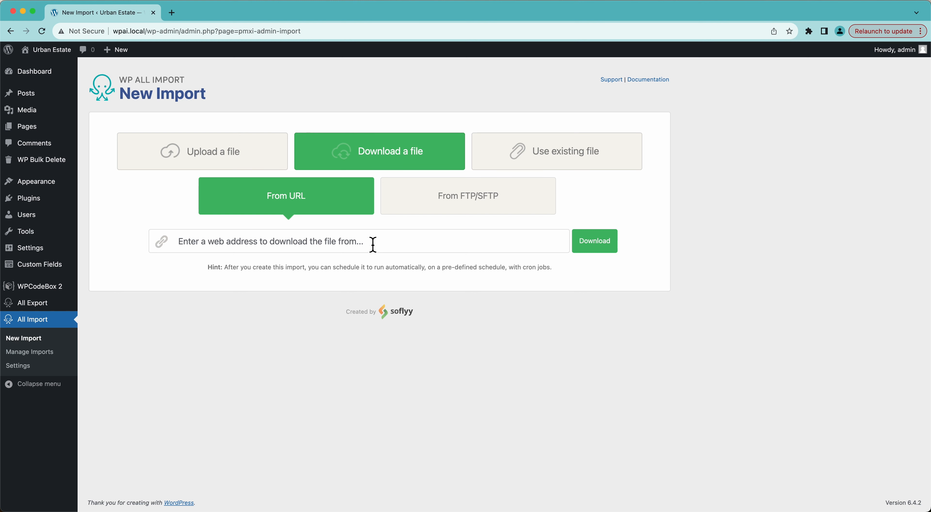
pyautogui.click(465, 211)
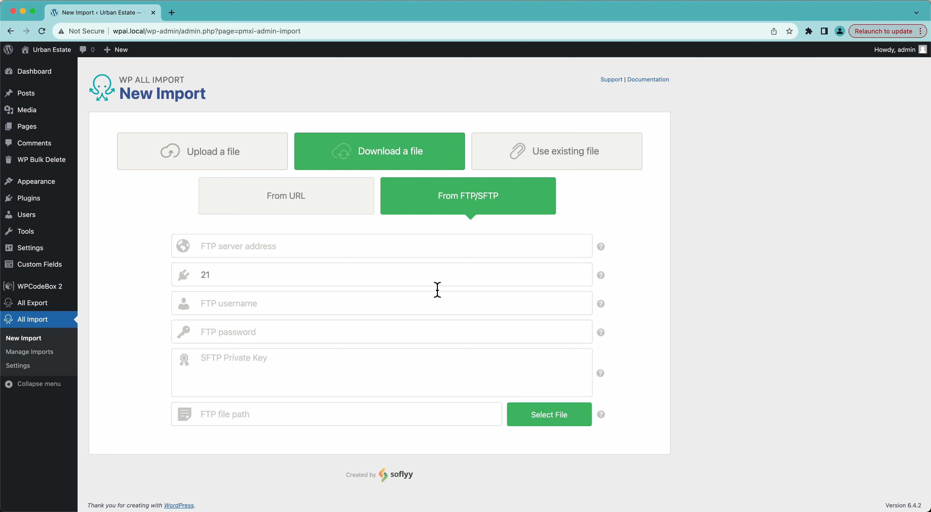
pyautogui.click(518, 172)
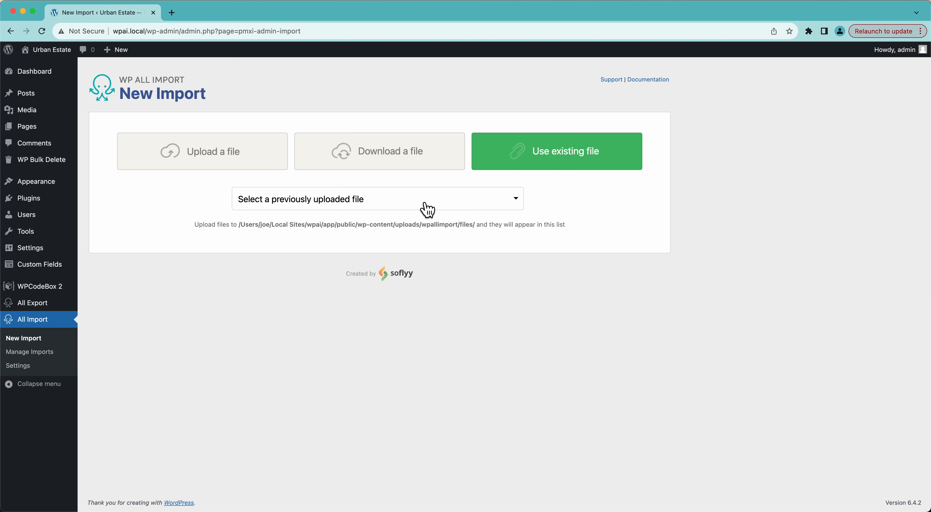
pyautogui.click(427, 209)
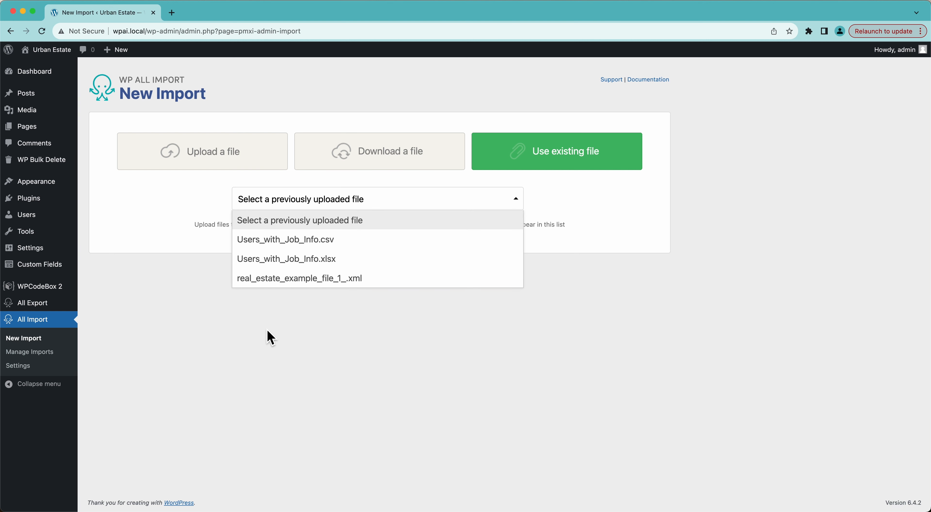
pyautogui.click(270, 338)
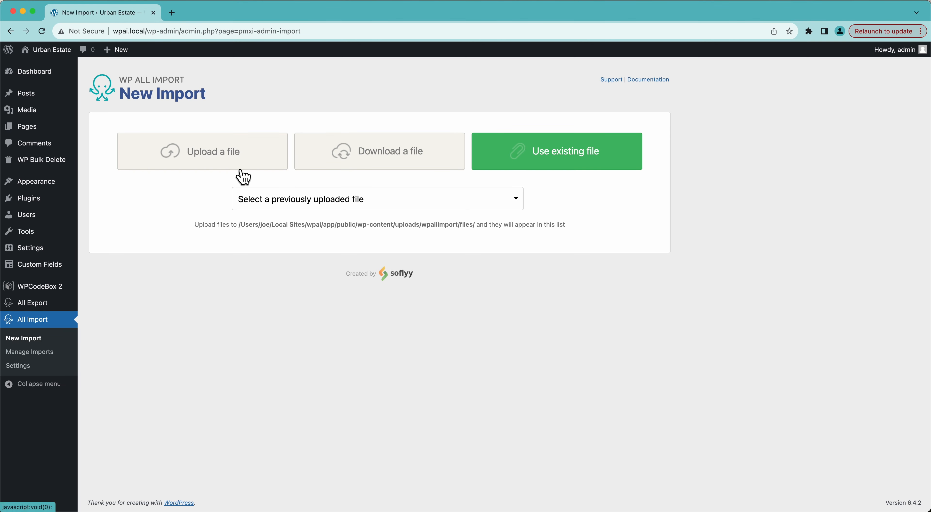
# Step: Choose Users with Job Info.xlsx from Downloads to upload and bring its spreadsheet into view
pyautogui.click(195, 169)
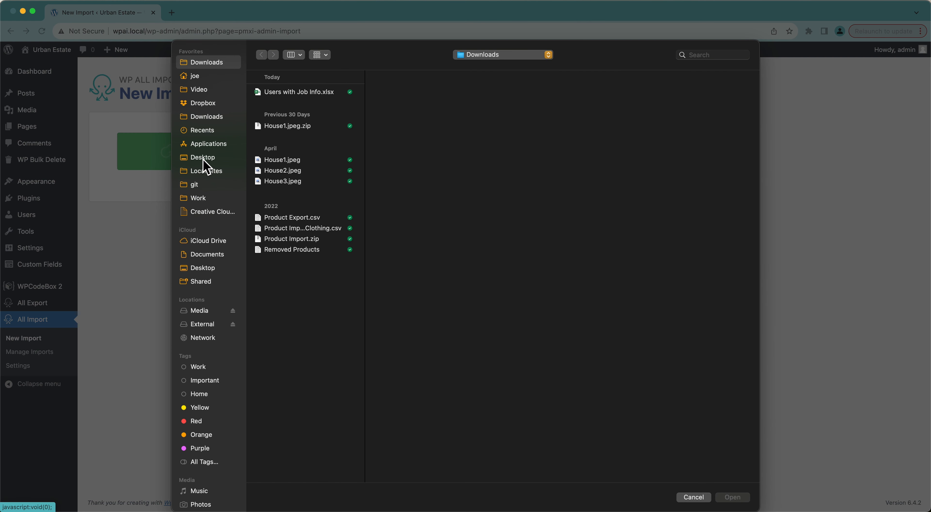
pyautogui.click(272, 95)
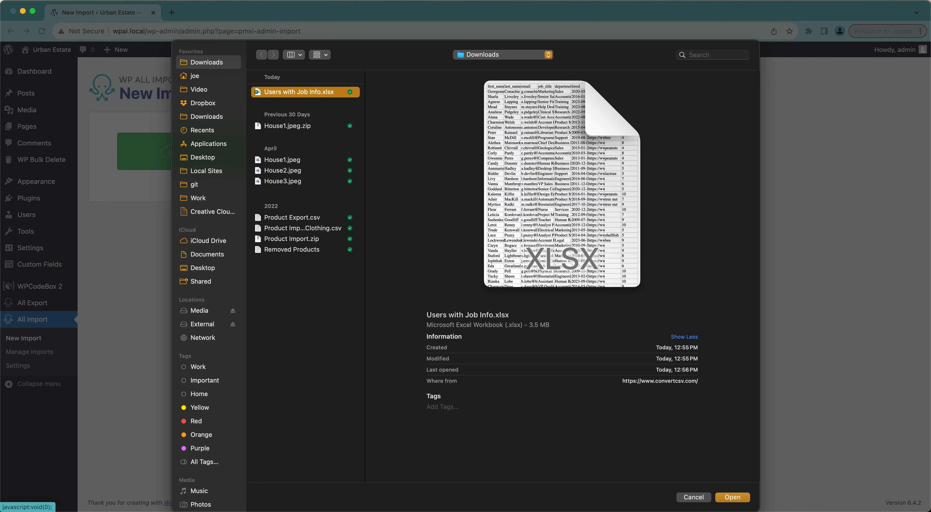
pyautogui.moveTo(408, 0); pyautogui.dragTo(302, 15)
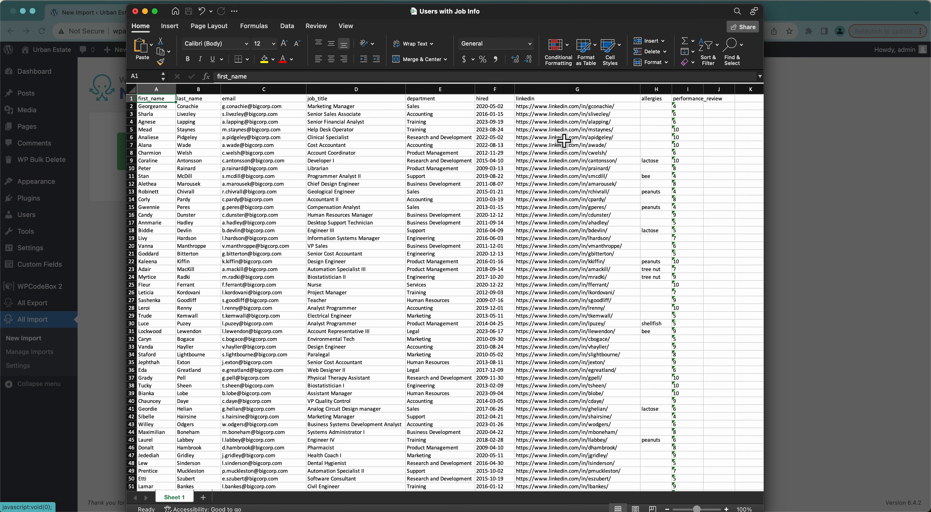
# Step: Scroll through the Users with Job Info columns in Excel, then close the window
pyautogui.scroll(-14, 664, 210)
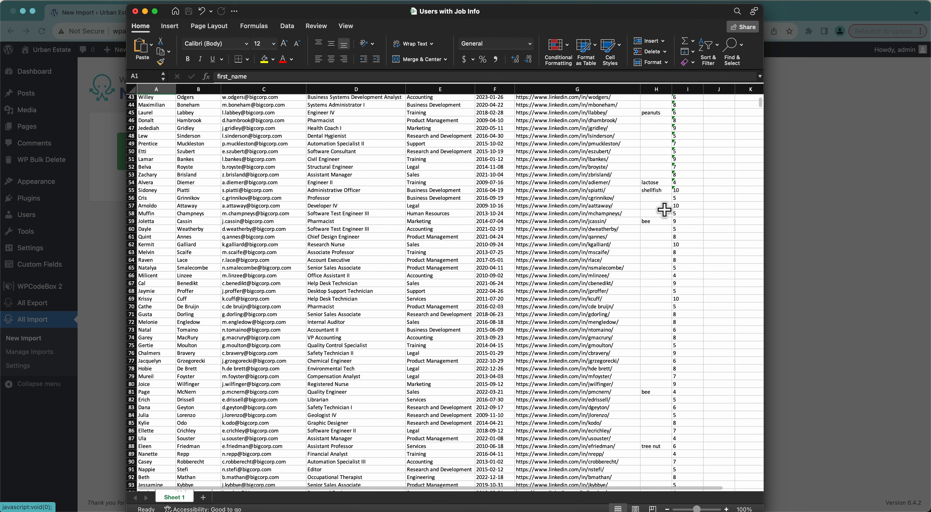
pyautogui.scroll(15, 665, 210)
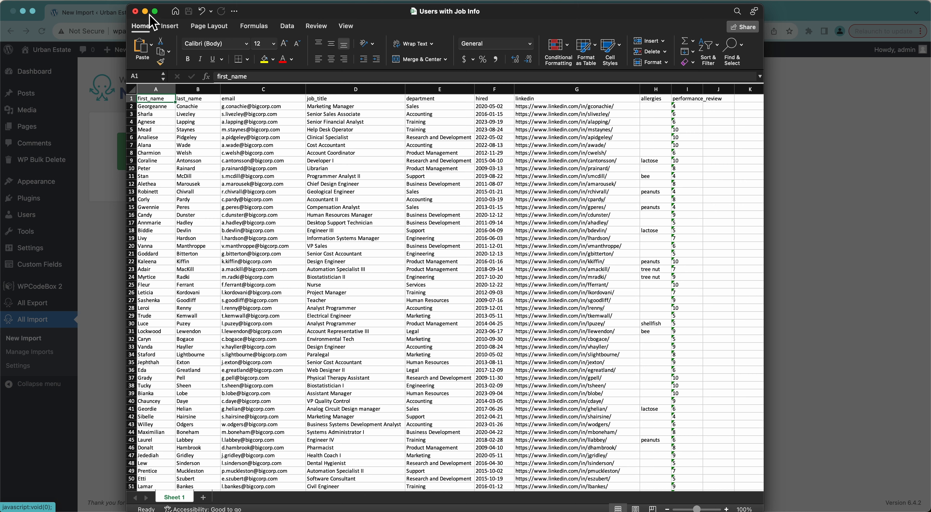
pyautogui.click(135, 11)
# Step: Discard Excel changes, upload Users with Job Info.xlsx (3.35mb), and set the import to create Users
pyautogui.click(435, 308)
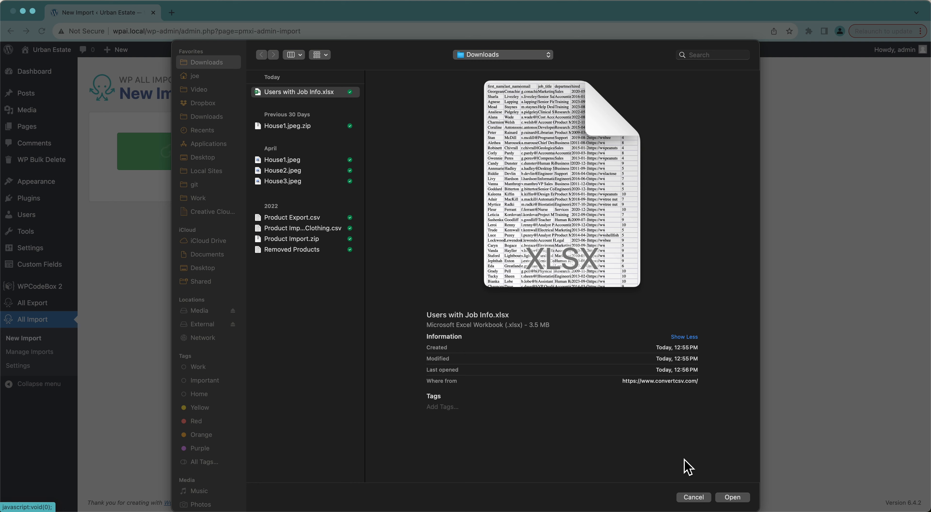
pyautogui.click(733, 497)
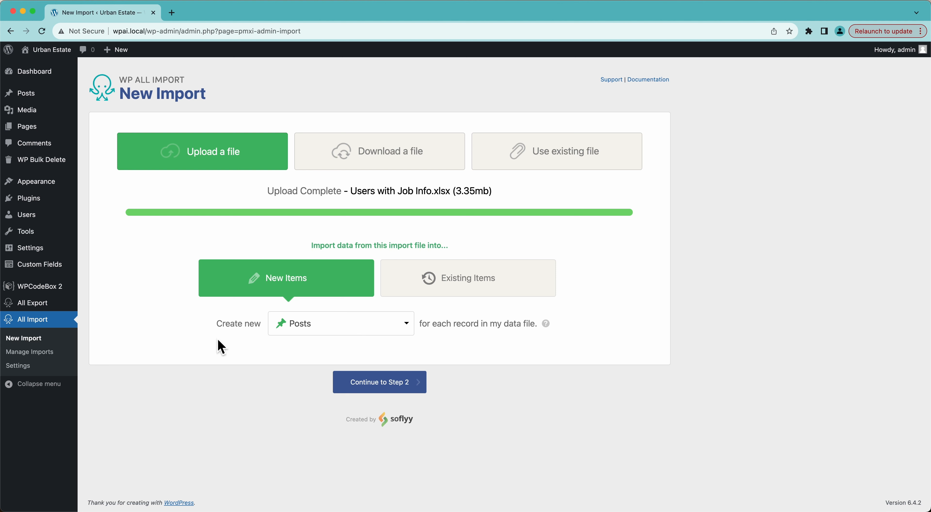
pyautogui.click(339, 327)
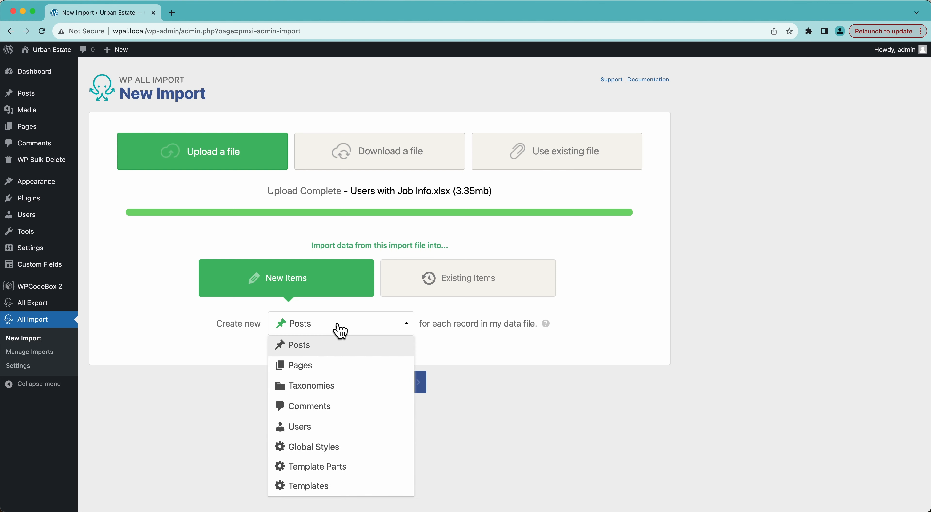
pyautogui.click(304, 427)
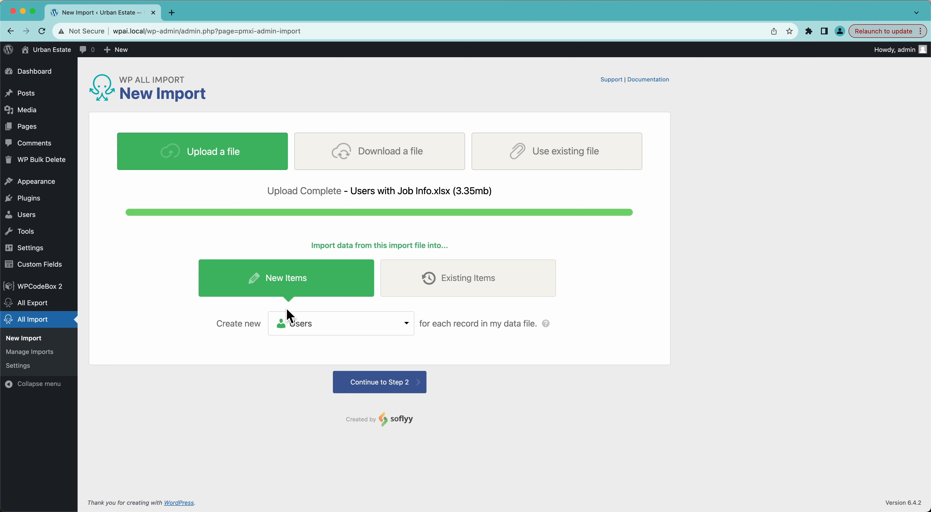
pyautogui.moveTo(22, 219)
# Step: Switch to Existing Items and back to New Items, then continue to Step 2
pyautogui.click(501, 296)
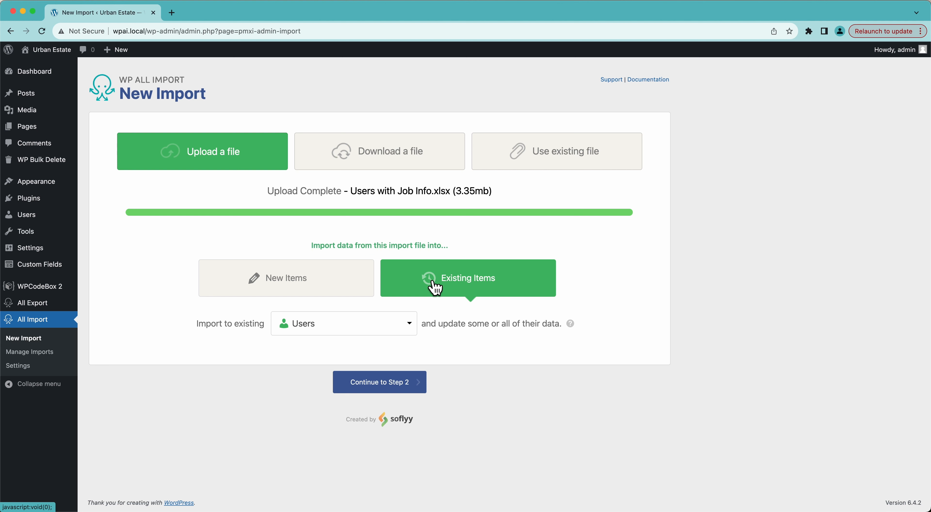
pyautogui.click(318, 286)
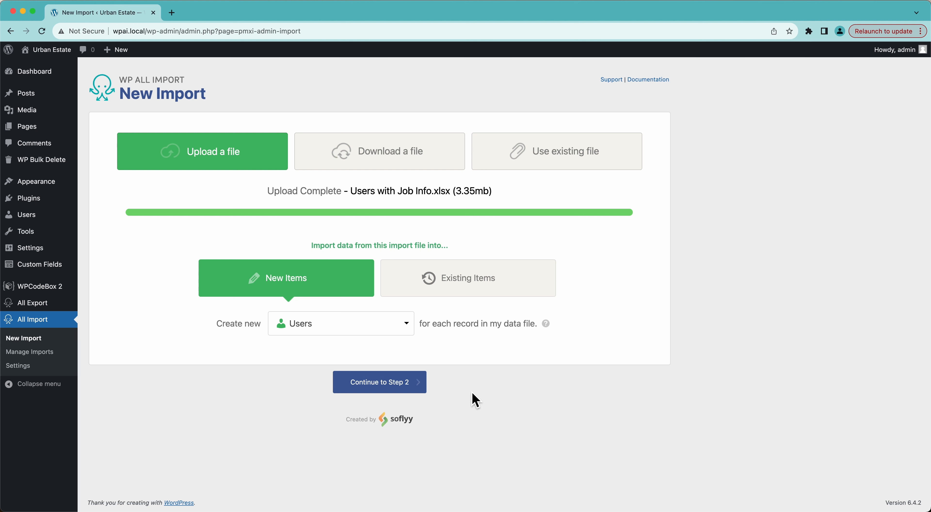
pyautogui.click(395, 387)
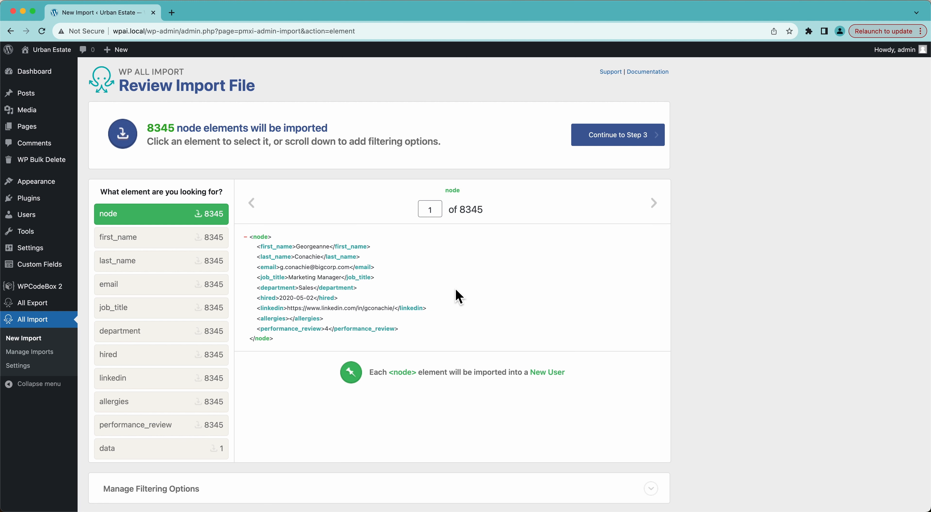
# Step: Preview the second record and return to the first, then expand Manage Filtering Options
pyautogui.click(653, 203)
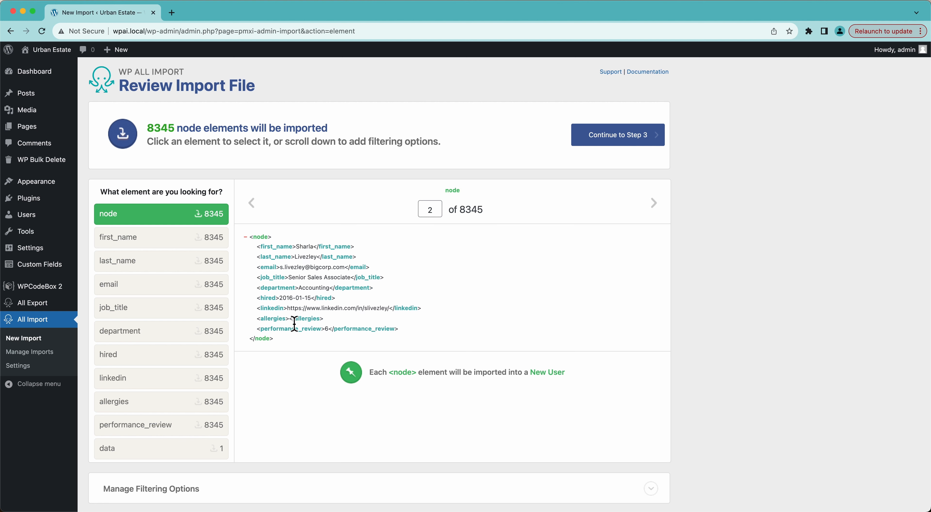
pyautogui.click(252, 205)
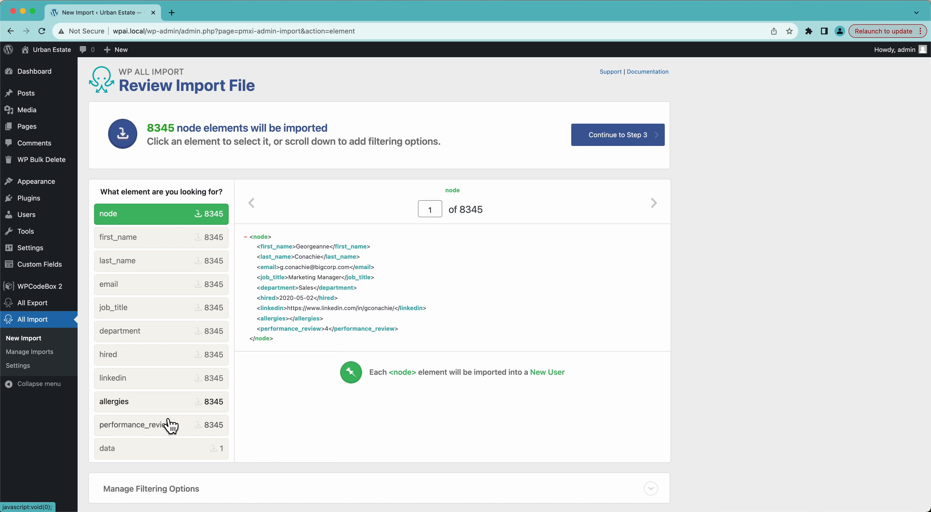
pyautogui.scroll(-5, 367, 387)
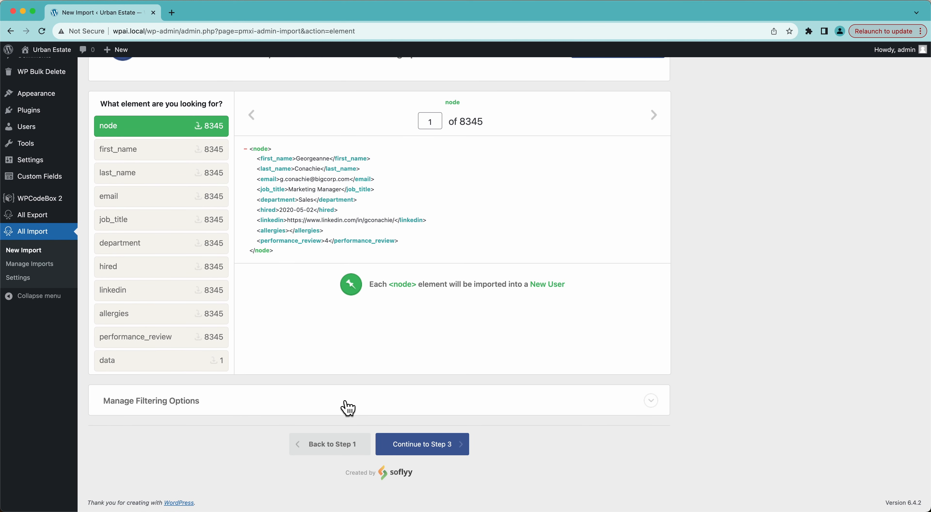
pyautogui.click(348, 408)
pyautogui.scroll(-5, 346, 405)
pyautogui.scroll(10, 345, 406)
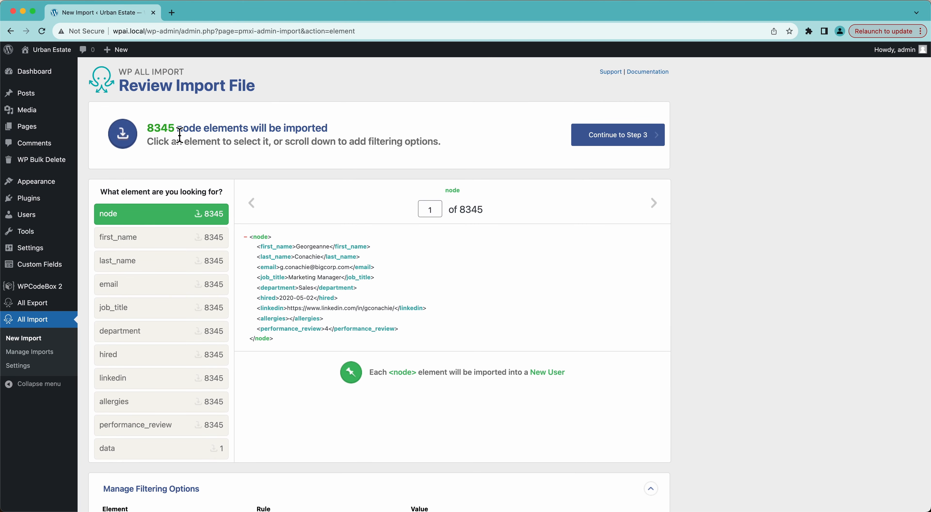
# Step: Add and apply the filter rule department[1] equals Sales, leaving 724 records
pyautogui.scroll(-4, 180, 135)
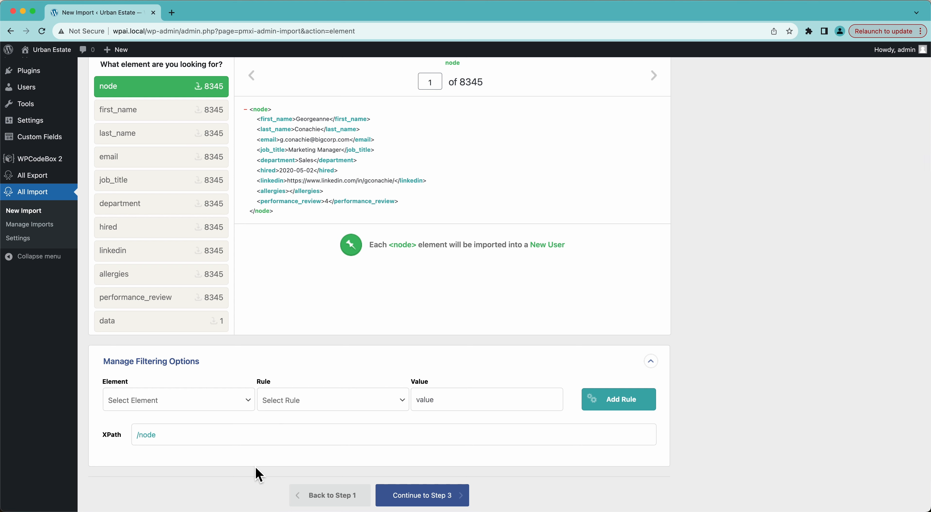
pyautogui.click(167, 400)
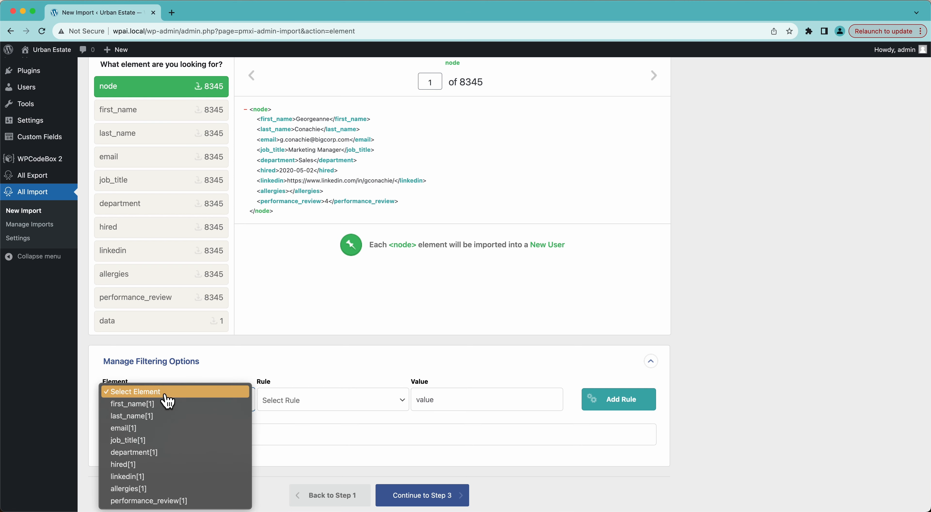
pyautogui.click(146, 453)
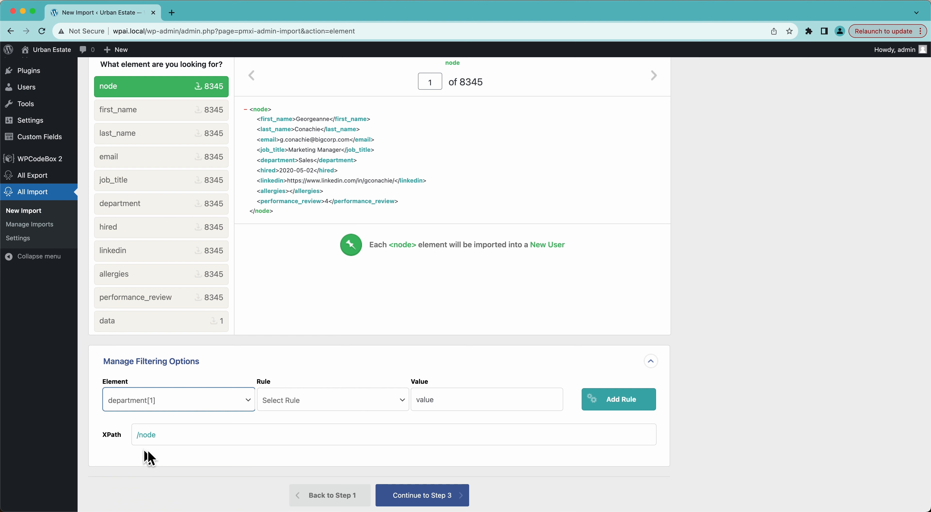
pyautogui.click(290, 407)
pyautogui.click(292, 412)
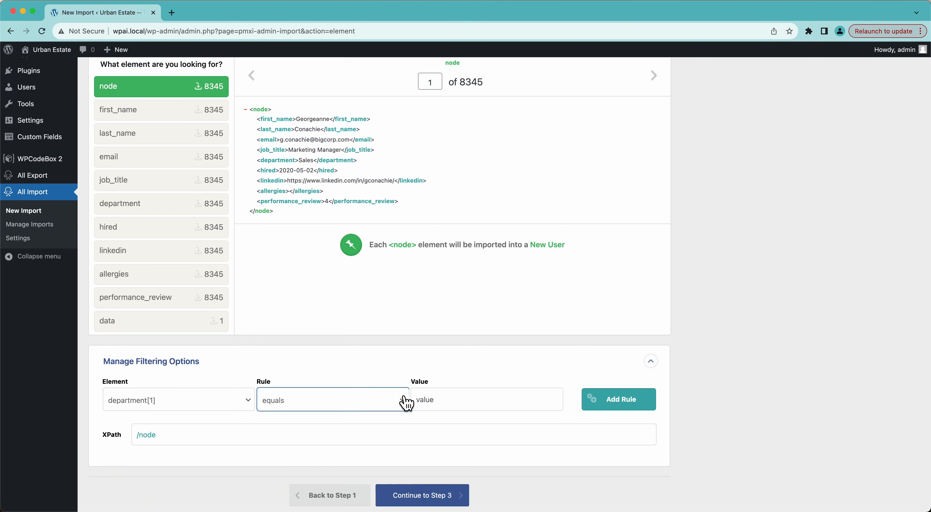
pyautogui.click(435, 402)
pyautogui.write('Sales')
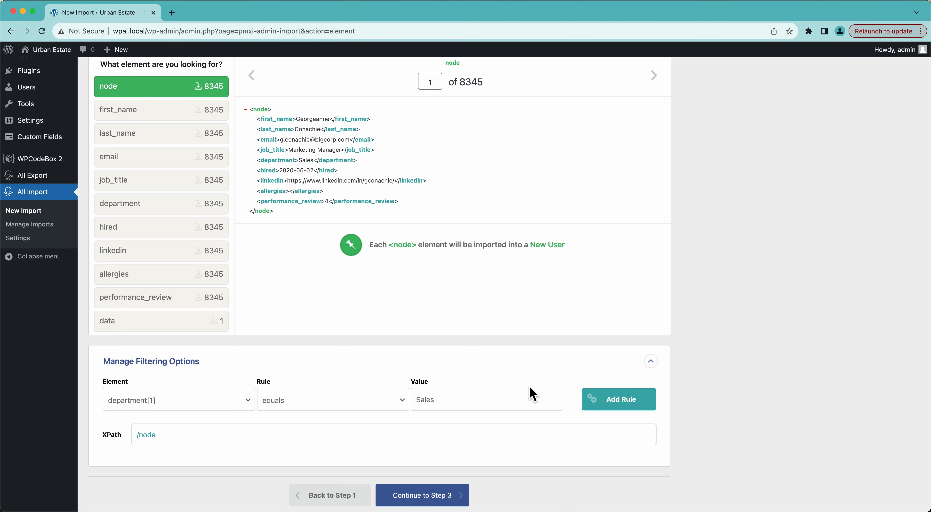
pyautogui.click(615, 401)
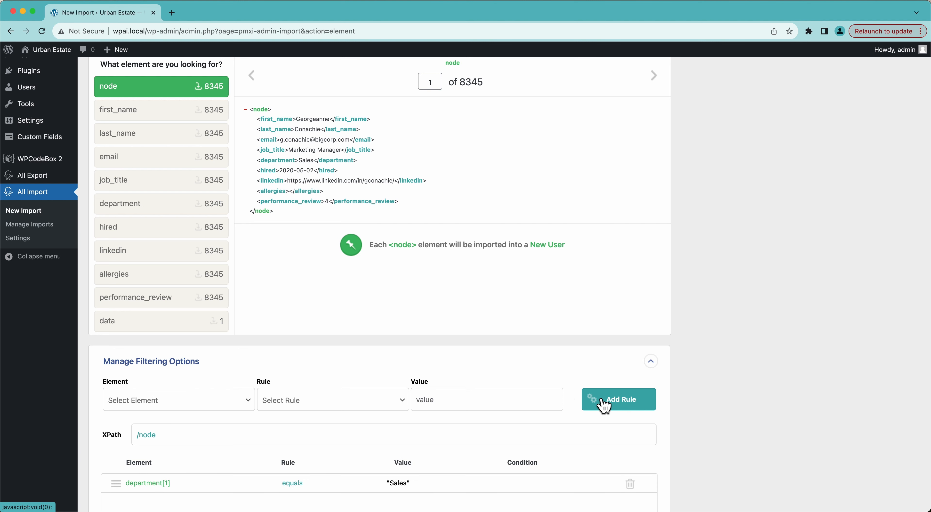
pyautogui.scroll(-5, 557, 433)
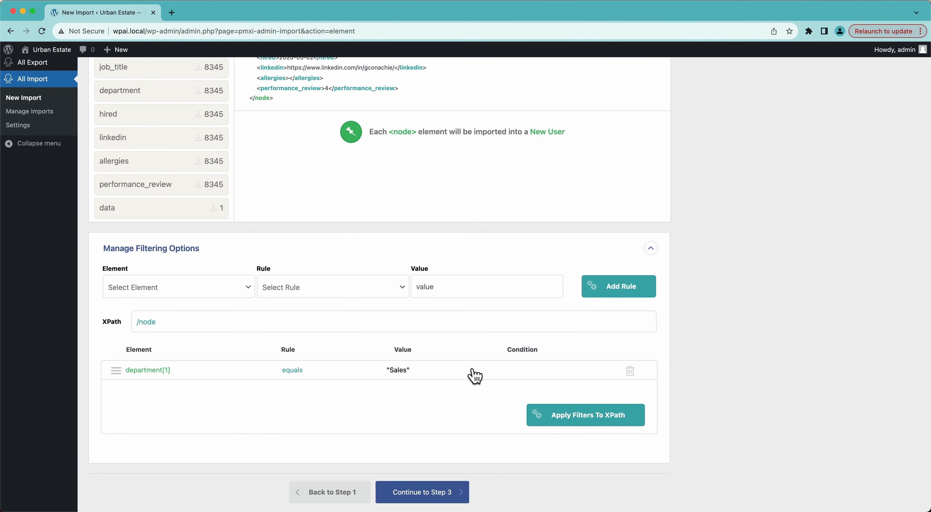
pyautogui.click(559, 429)
pyautogui.scroll(6, 443, 260)
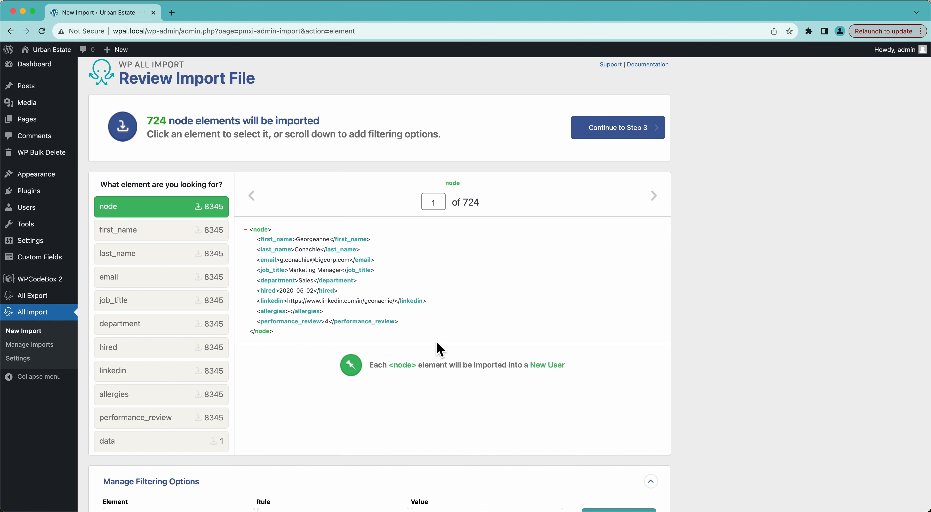
pyautogui.scroll(-5, 440, 350)
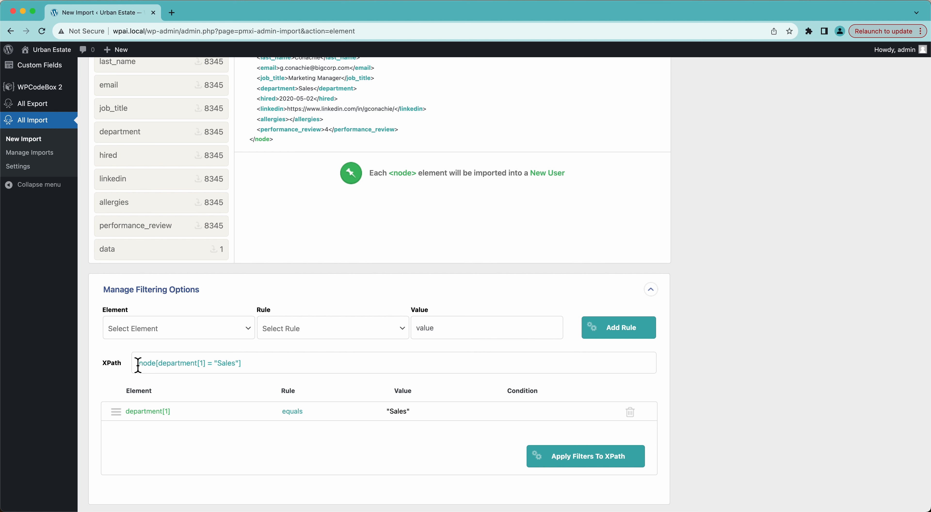
pyautogui.scroll(4, 248, 367)
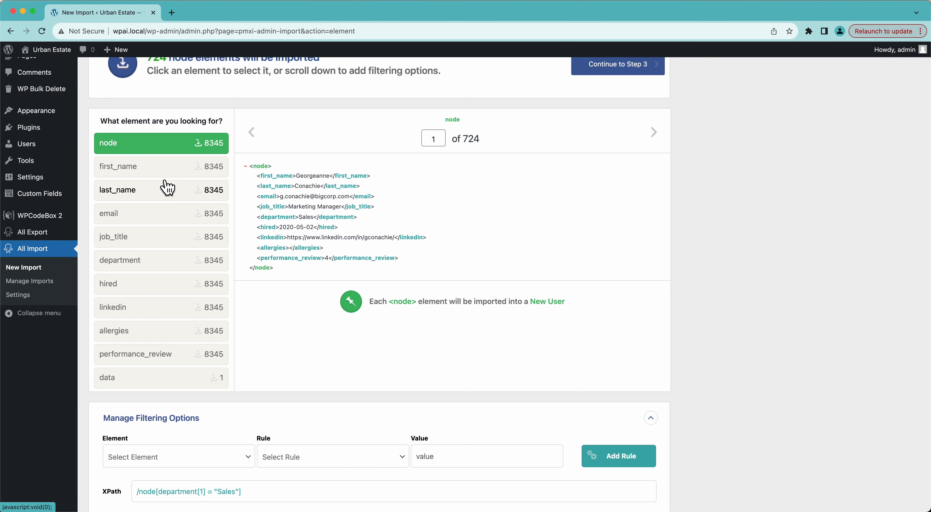
pyautogui.scroll(-4, 167, 187)
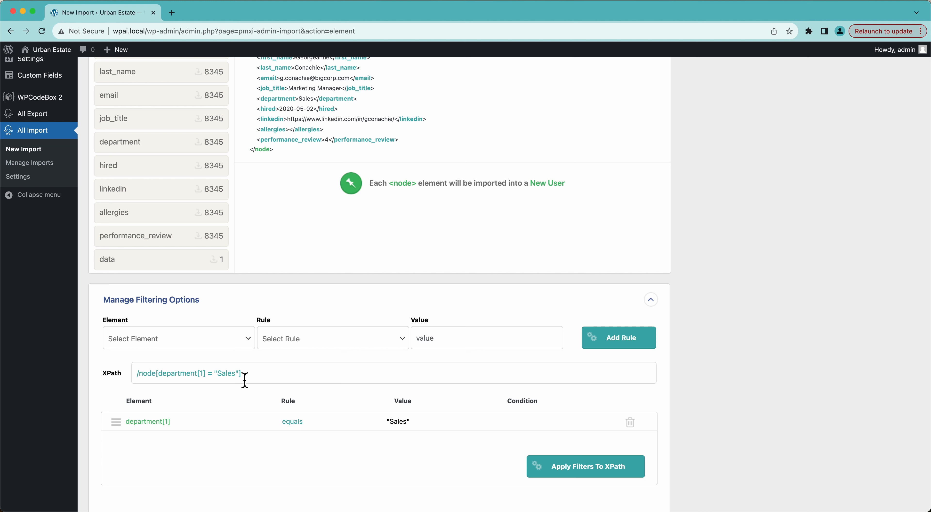
pyautogui.moveTo(158, 378); pyautogui.dragTo(236, 383)
pyautogui.click(268, 379)
pyautogui.moveTo(268, 378); pyautogui.dragTo(139, 380)
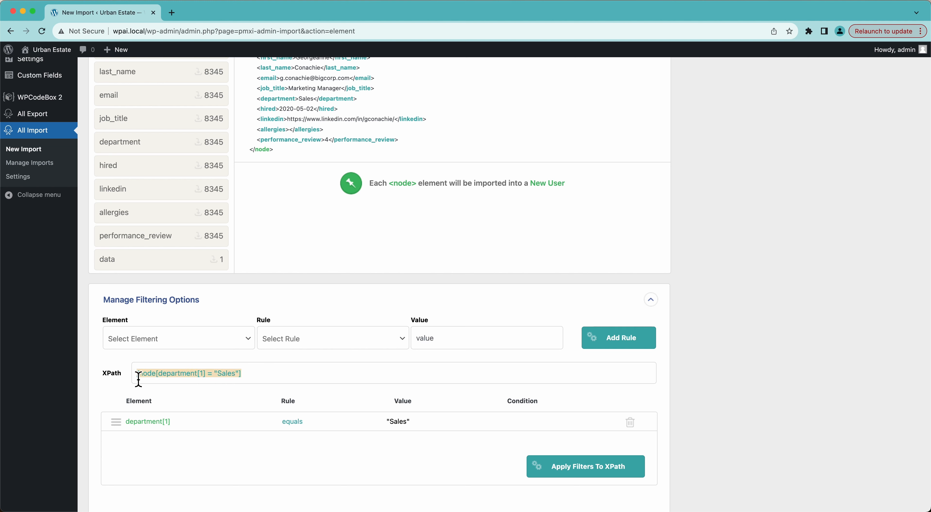
pyautogui.click(137, 378)
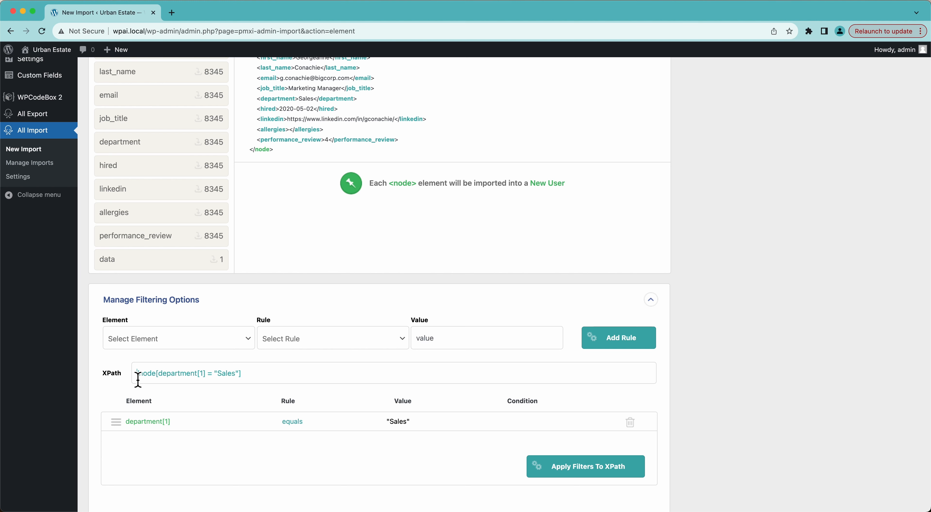
# Step: Add and apply a second rule, performance_review[1] less than 7, narrowing the import to 304 records
pyautogui.click(150, 343)
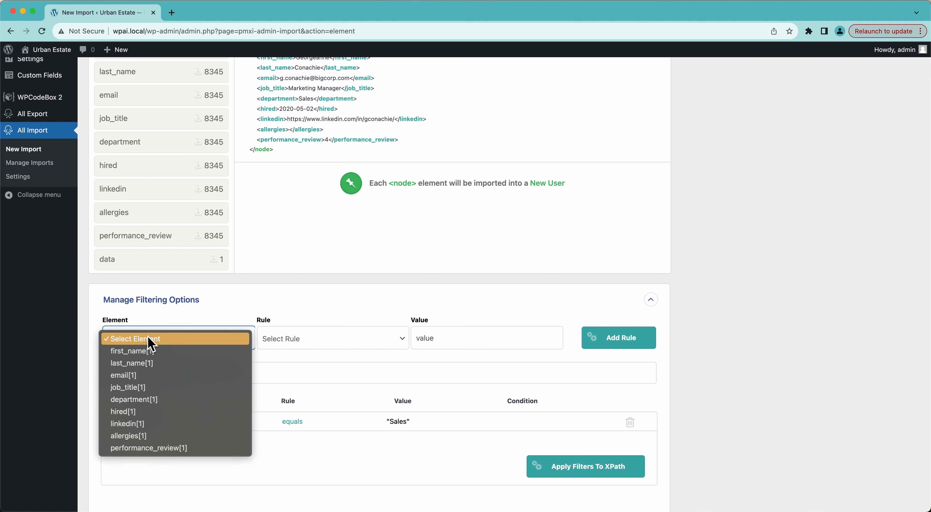
pyautogui.click(152, 454)
pyautogui.click(303, 345)
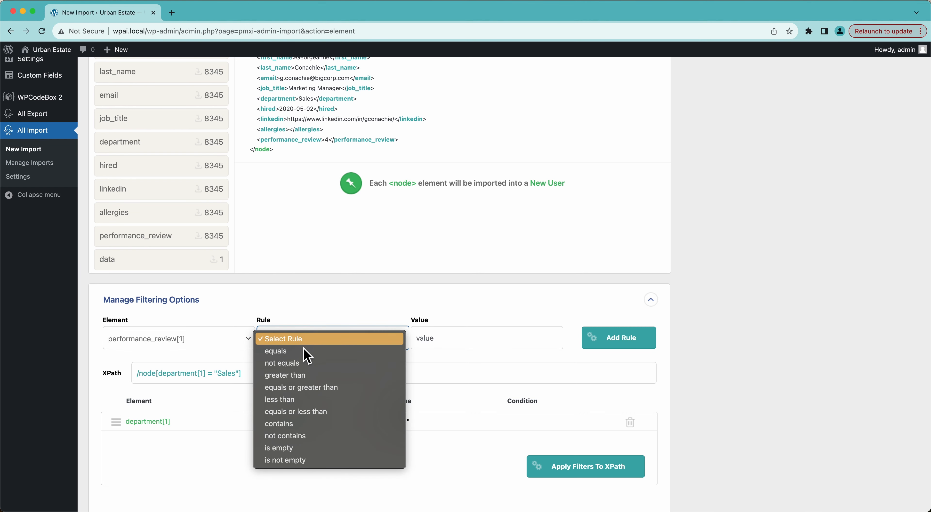
pyautogui.click(290, 400)
pyautogui.click(443, 346)
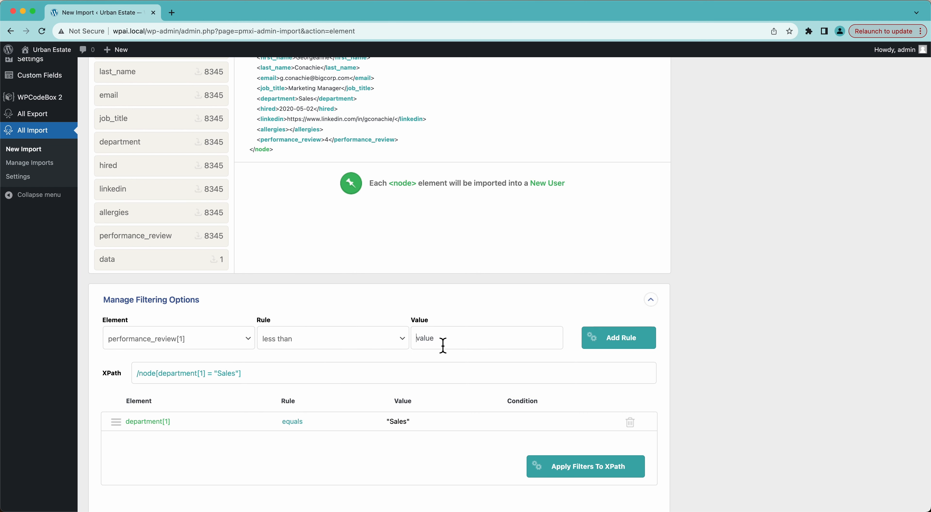
pyautogui.write('7')
pyautogui.scroll(5, 501, 141)
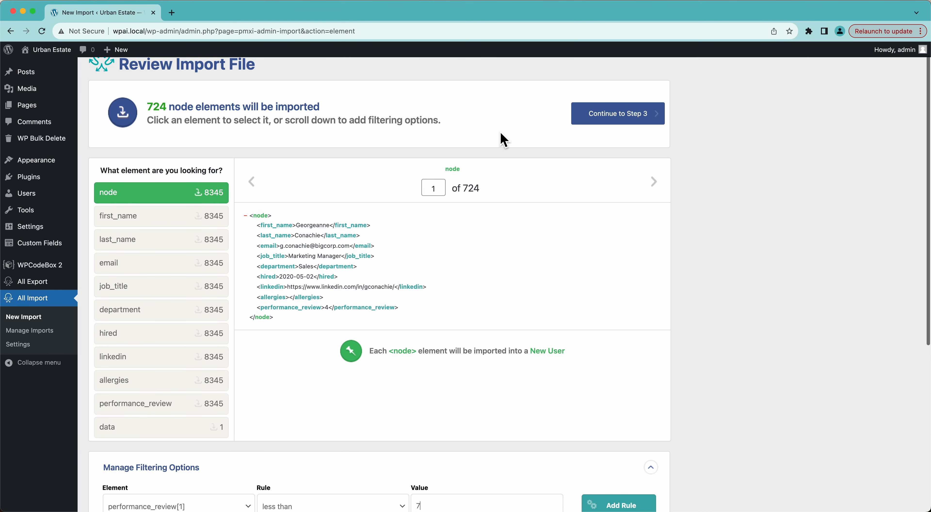
pyautogui.scroll(-5, 436, 353)
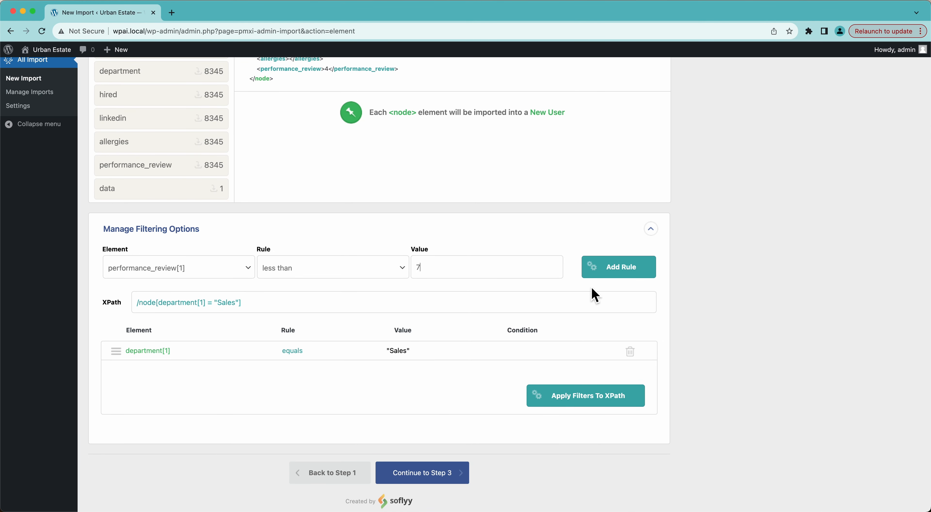
pyautogui.click(608, 278)
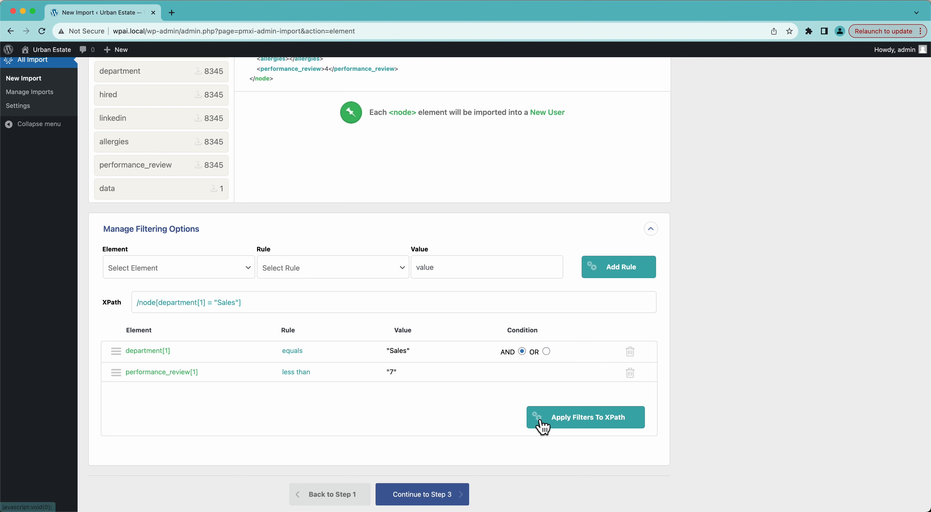
pyautogui.click(534, 414)
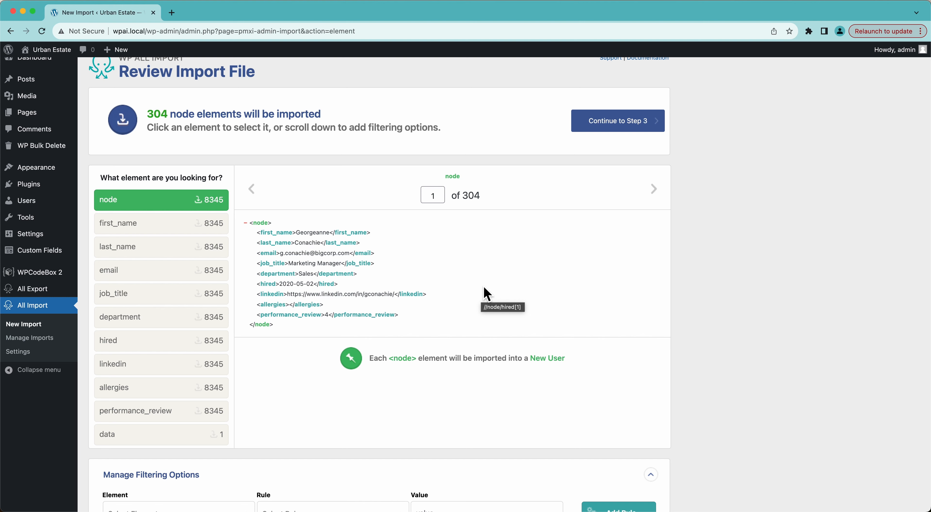
pyautogui.scroll(-6, 486, 294)
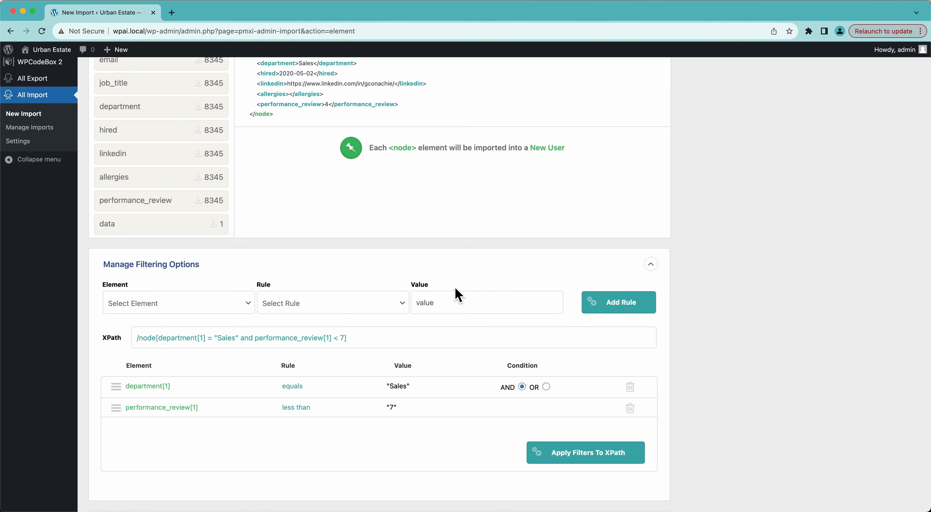
pyautogui.click(221, 317)
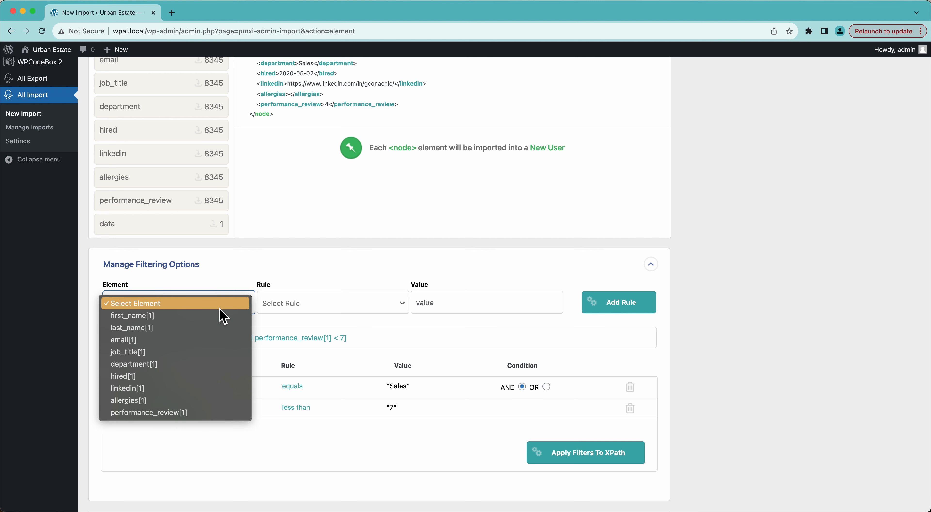
pyautogui.click(152, 400)
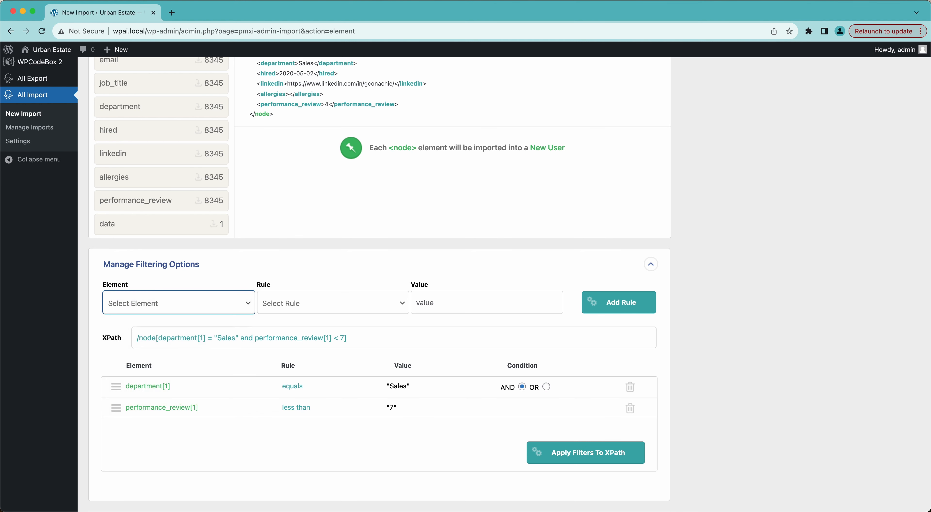
pyautogui.click(311, 309)
pyautogui.click(295, 314)
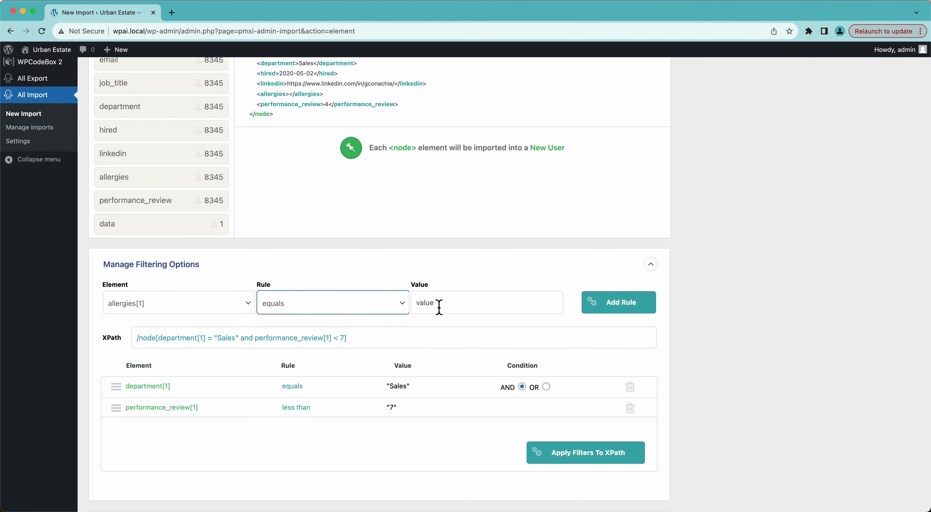
pyautogui.click(443, 307)
pyautogui.write('peanuts')
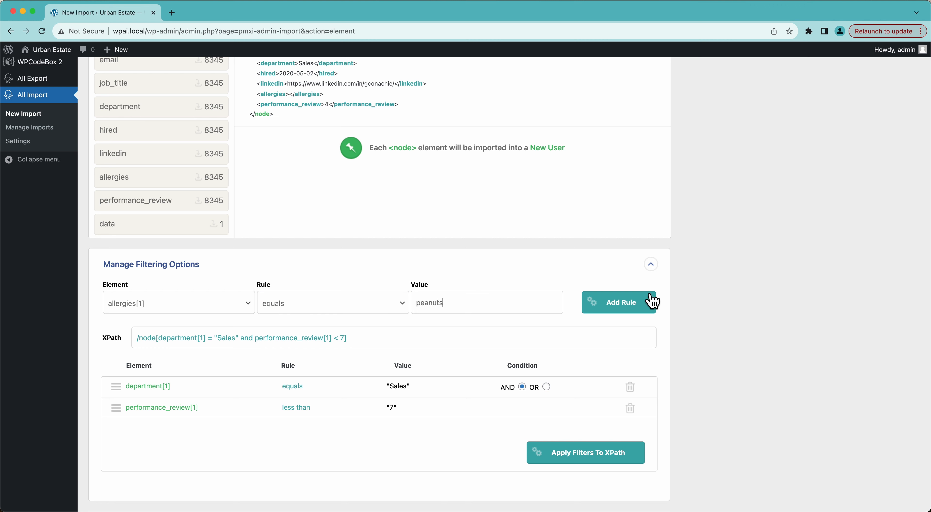
pyautogui.click(628, 305)
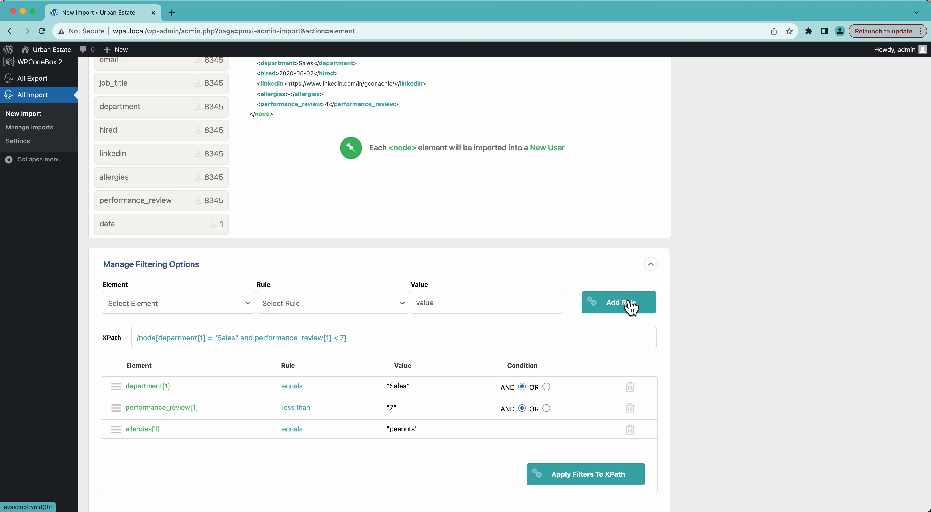
pyautogui.click(576, 480)
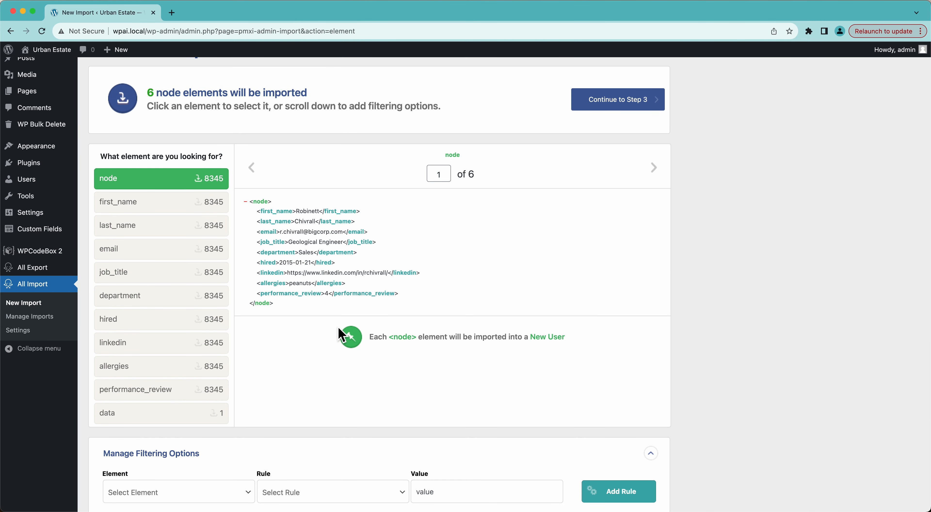
pyautogui.scroll(-5, 361, 381)
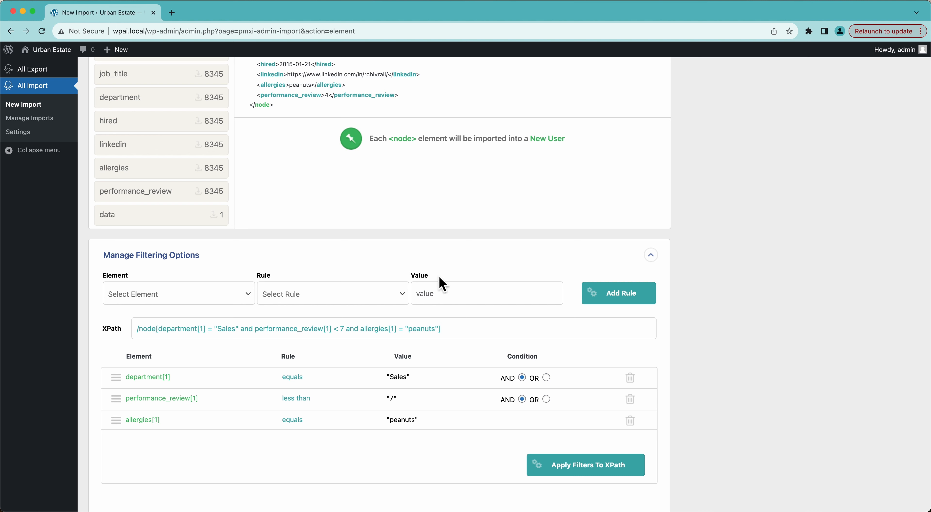
pyautogui.click(630, 423)
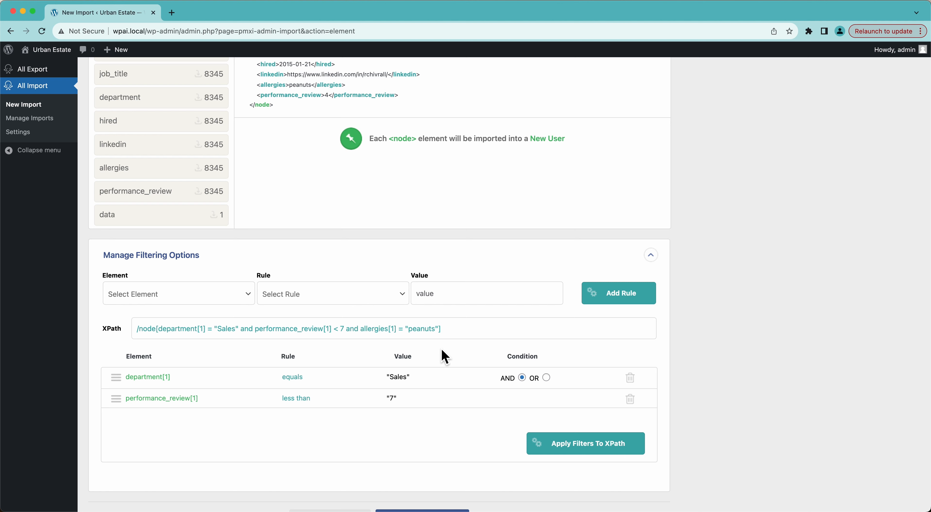
pyautogui.click(568, 450)
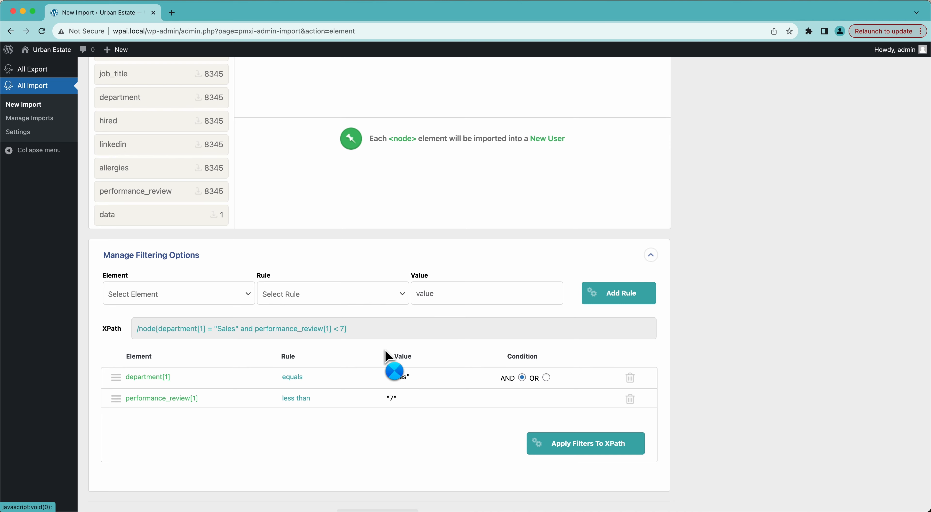
pyautogui.scroll(5, 375, 333)
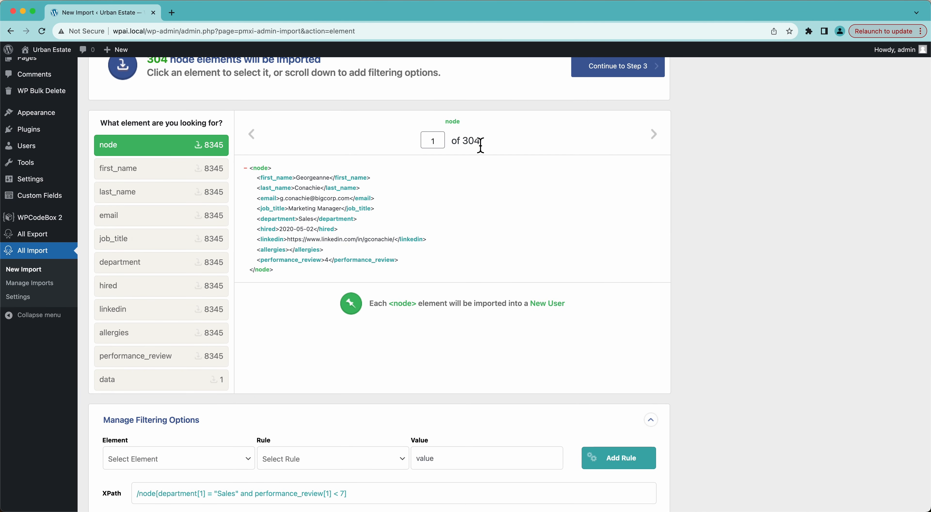
pyautogui.scroll(2, 437, 260)
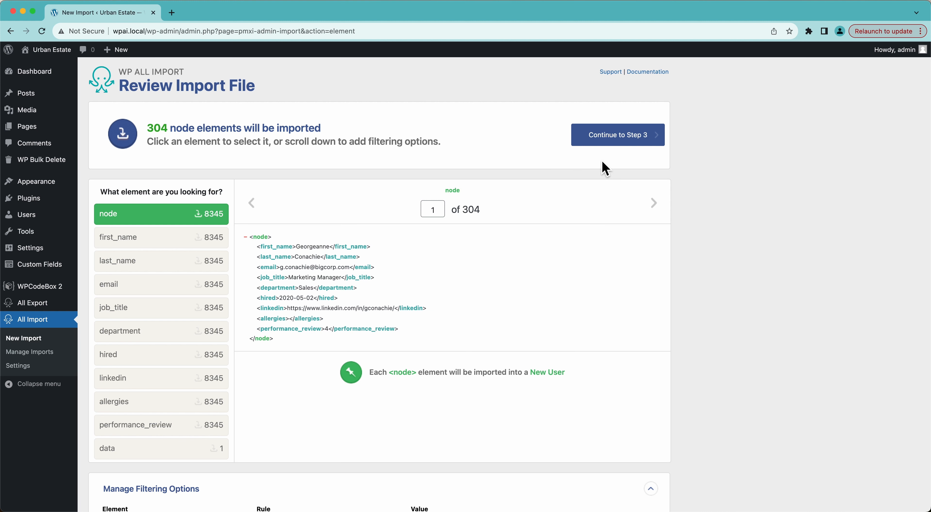
# Step: Advance to the Drag & Drop step and expand the other user info fields
pyautogui.click(593, 144)
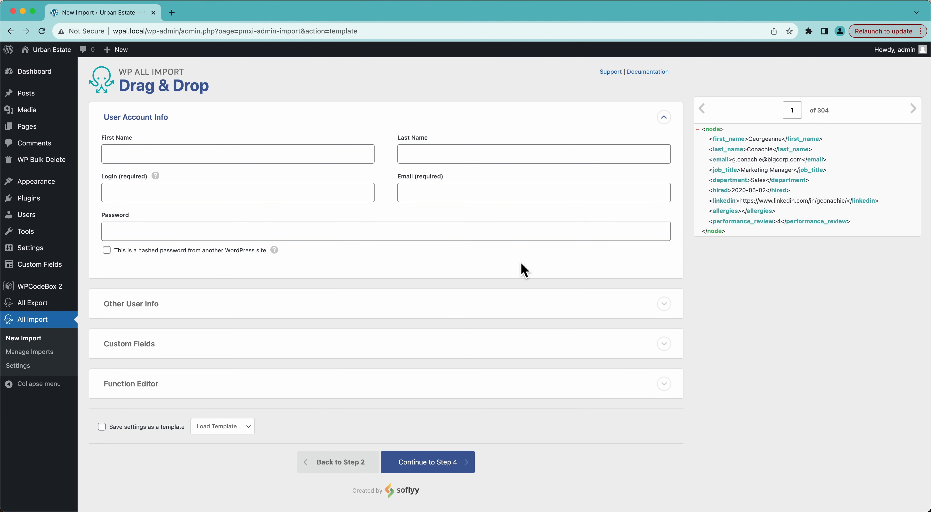
pyautogui.click(178, 308)
pyautogui.scroll(-3, 287, 333)
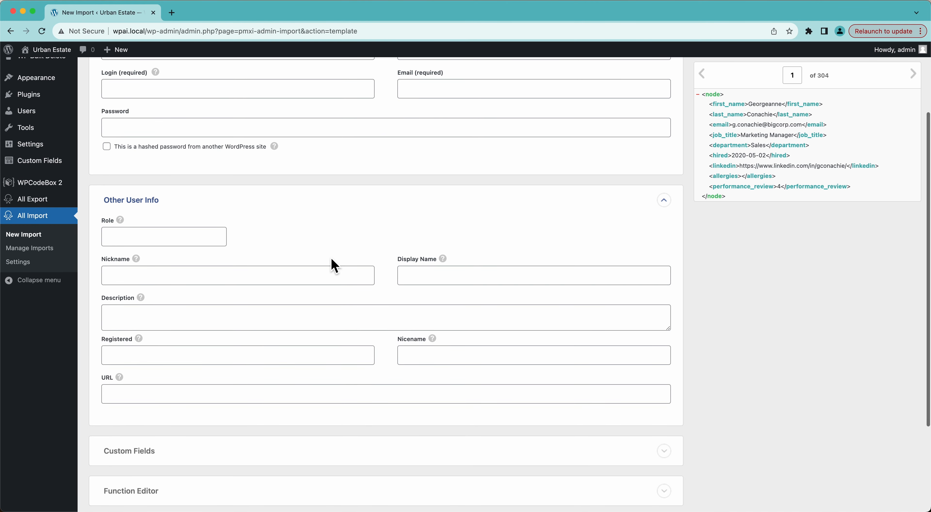
pyautogui.scroll(3, 335, 266)
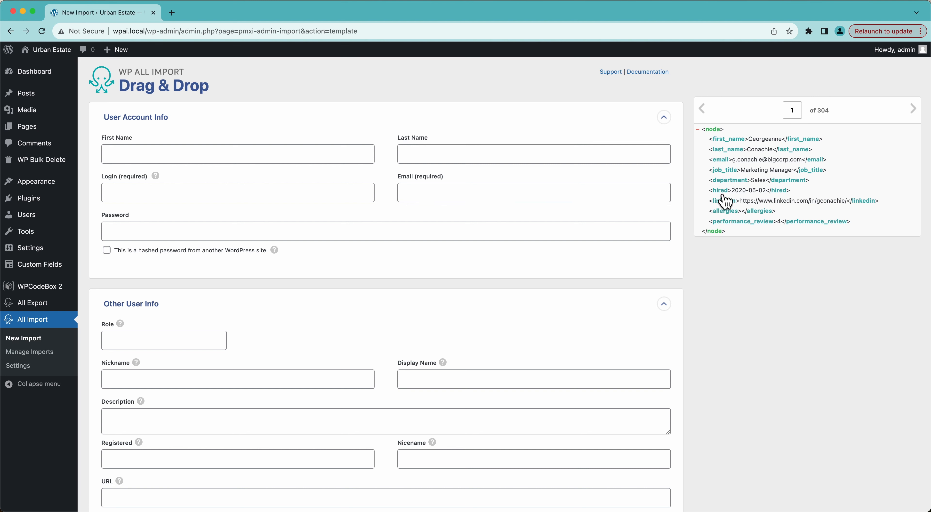
# Step: Expand Custom Fields to list the 10 detected user custom fields, then scroll back up
pyautogui.scroll(-6, 511, 268)
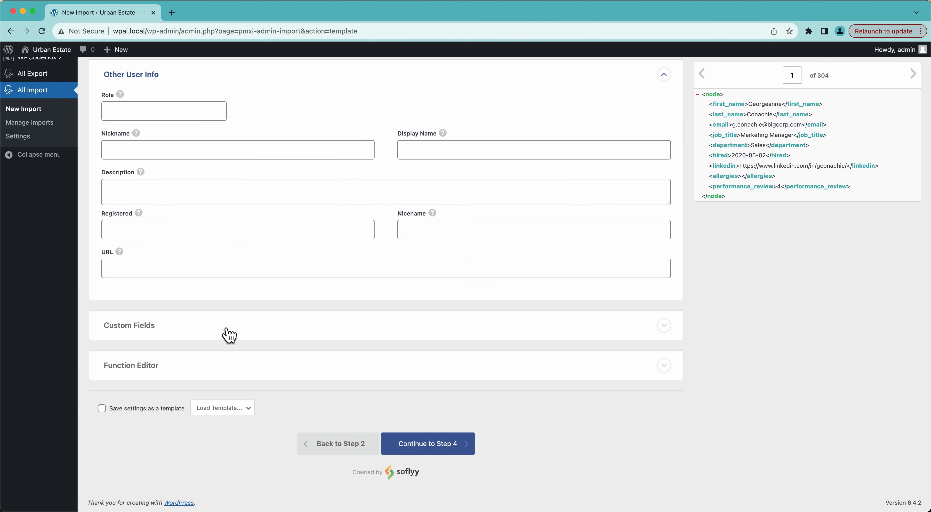
pyautogui.click(229, 335)
pyautogui.scroll(-3, 225, 332)
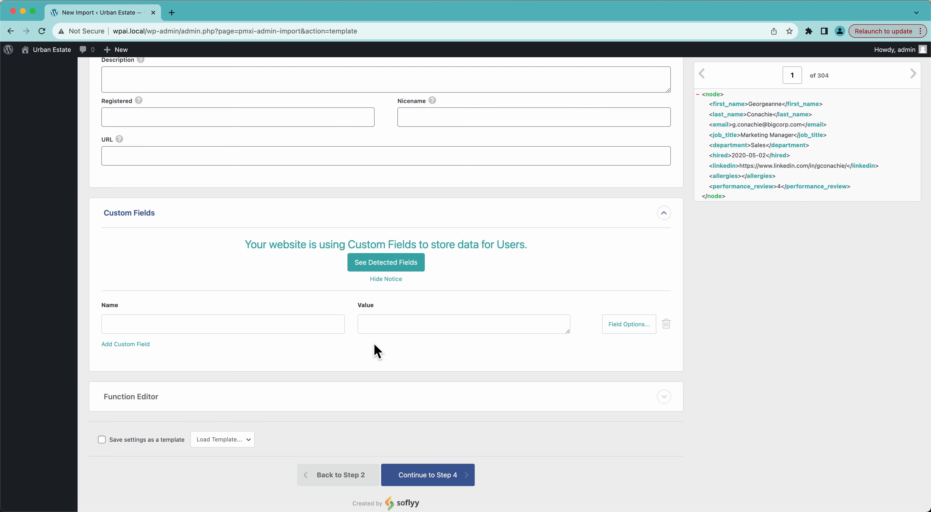
pyautogui.click(359, 267)
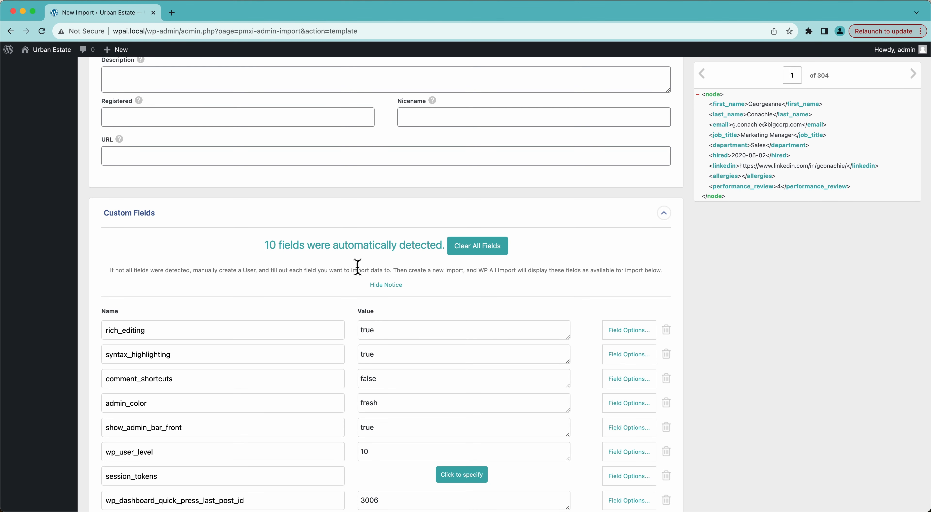
pyautogui.scroll(-5, 358, 267)
pyautogui.scroll(2, 358, 267)
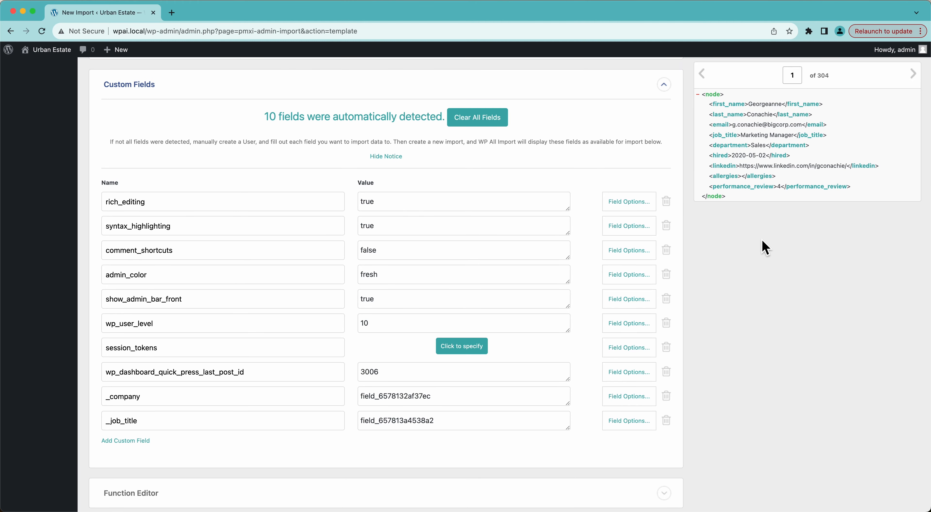
pyautogui.scroll(3, 766, 248)
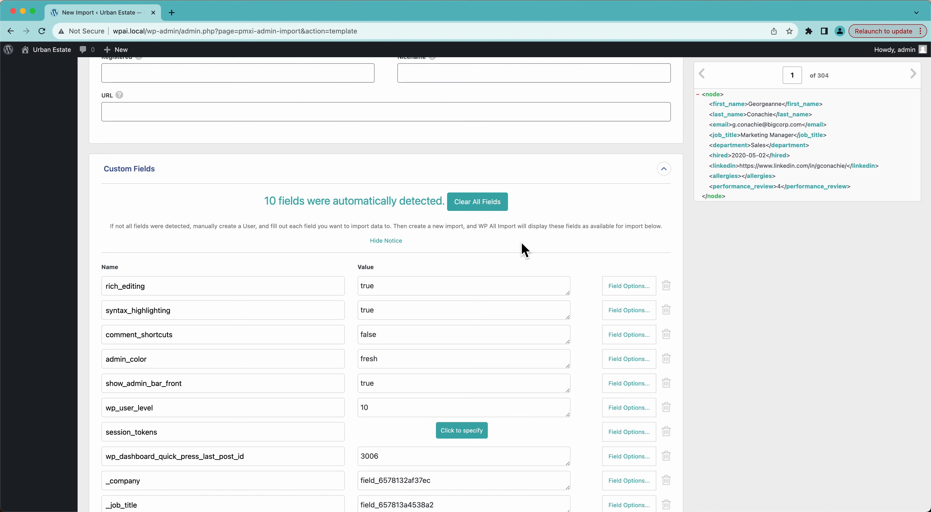
pyautogui.scroll(10, 524, 249)
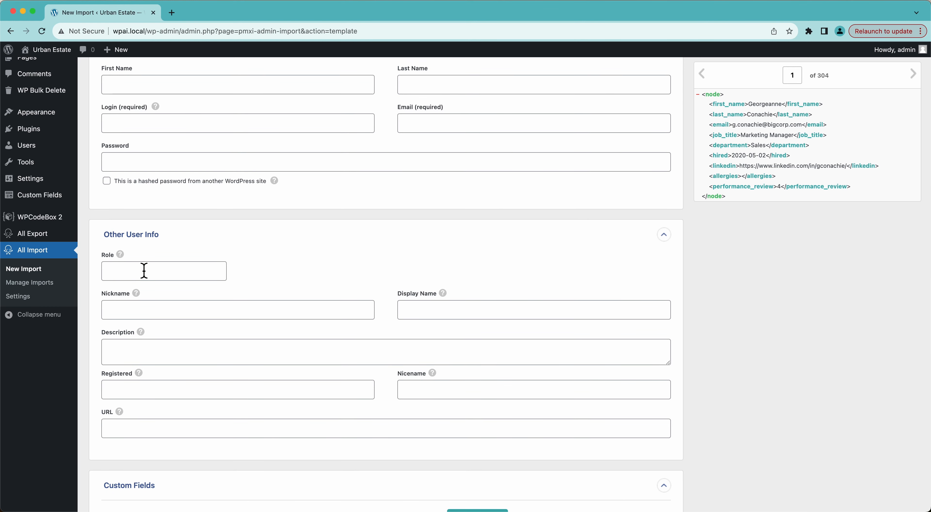
pyautogui.scroll(3, 144, 273)
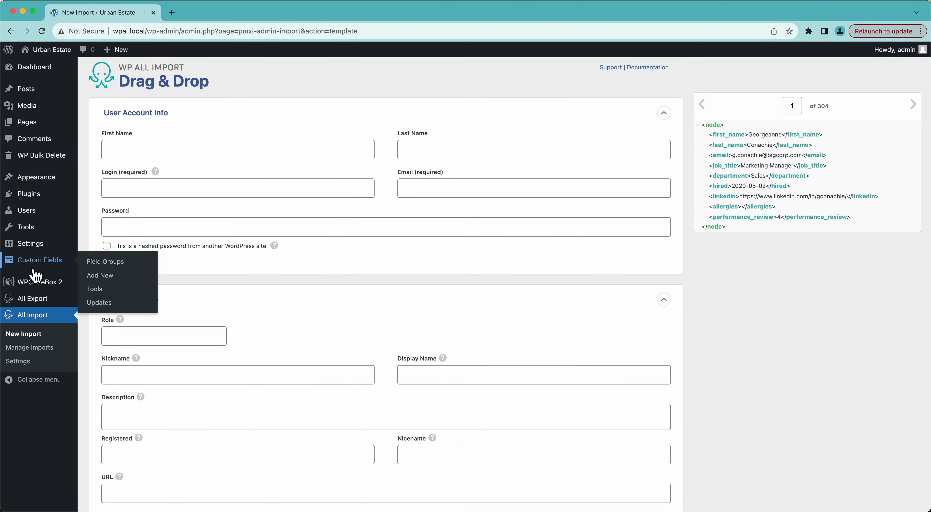
pyautogui.scroll(-1, 272, 330)
pyautogui.scroll(1, 269, 321)
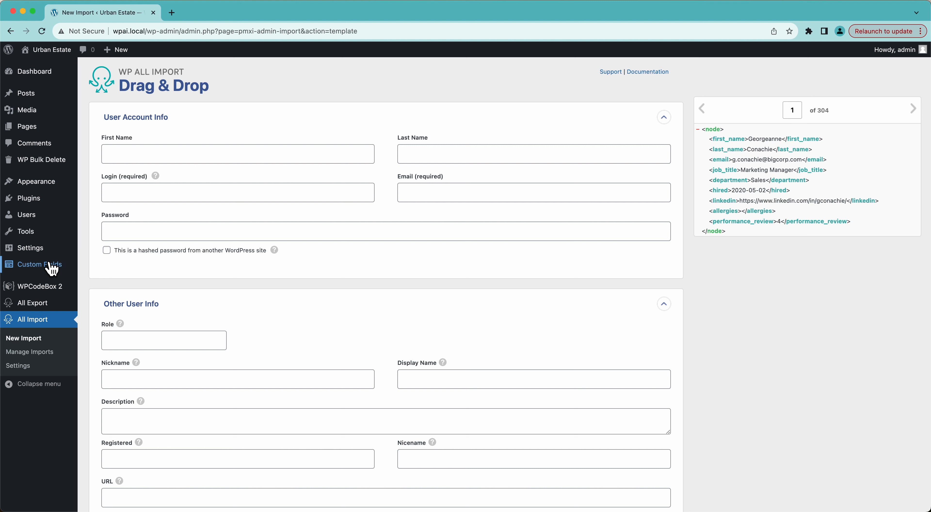
pyautogui.moveTo(50, 266)
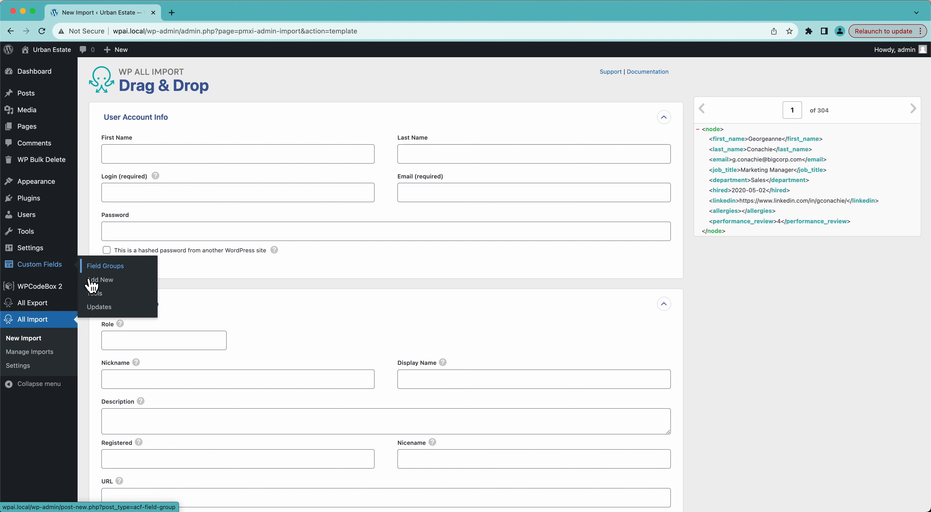
# Step: Create an ACF field group titled 'Job Info' with location rule User Role is equal to Subscriber
pyautogui.click(100, 281)
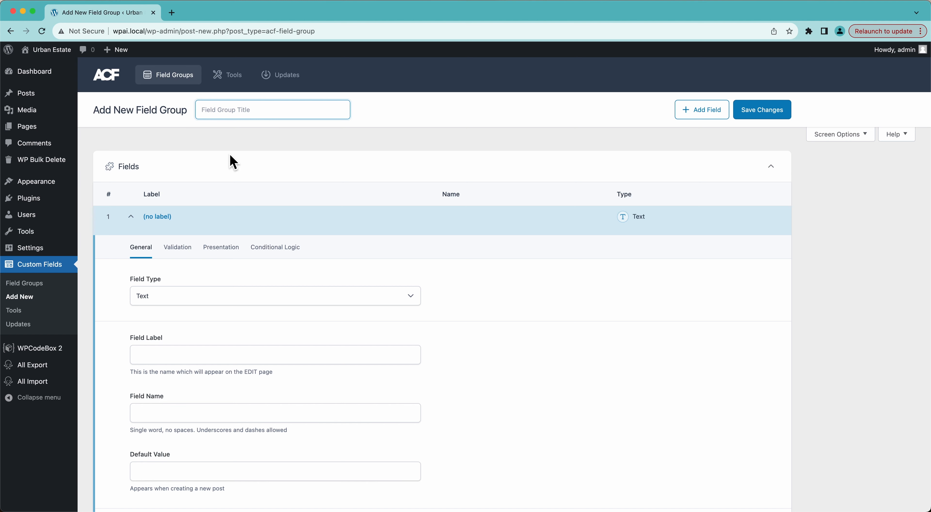
pyautogui.write('Job Info')
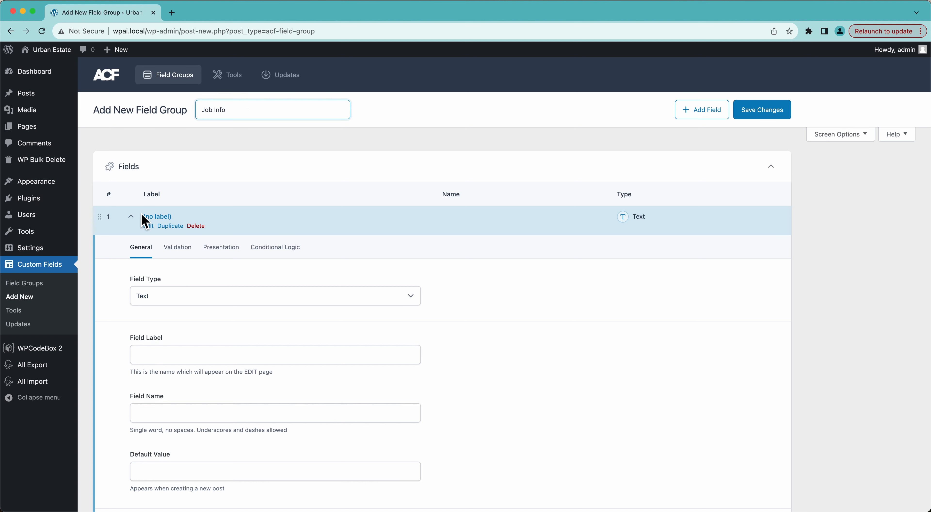
pyautogui.scroll(-8, 174, 327)
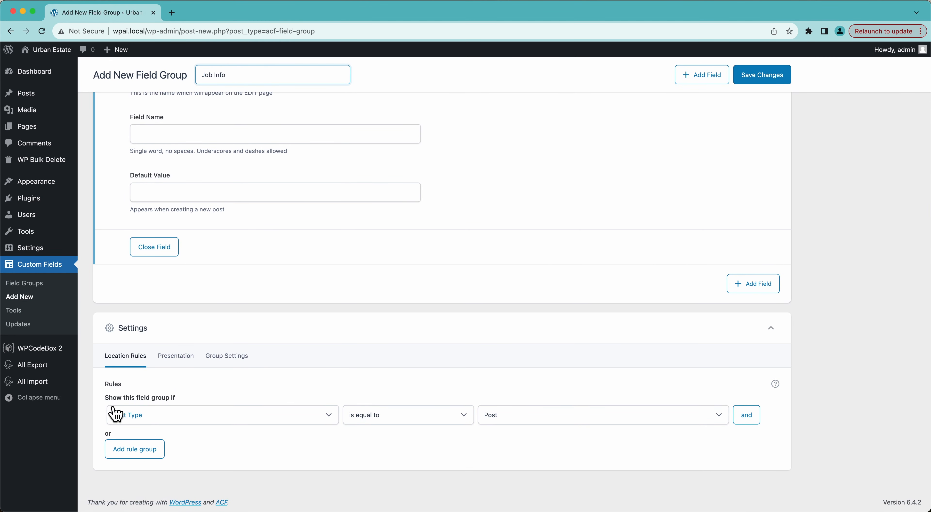
pyautogui.click(162, 420)
pyautogui.scroll(-2, 162, 425)
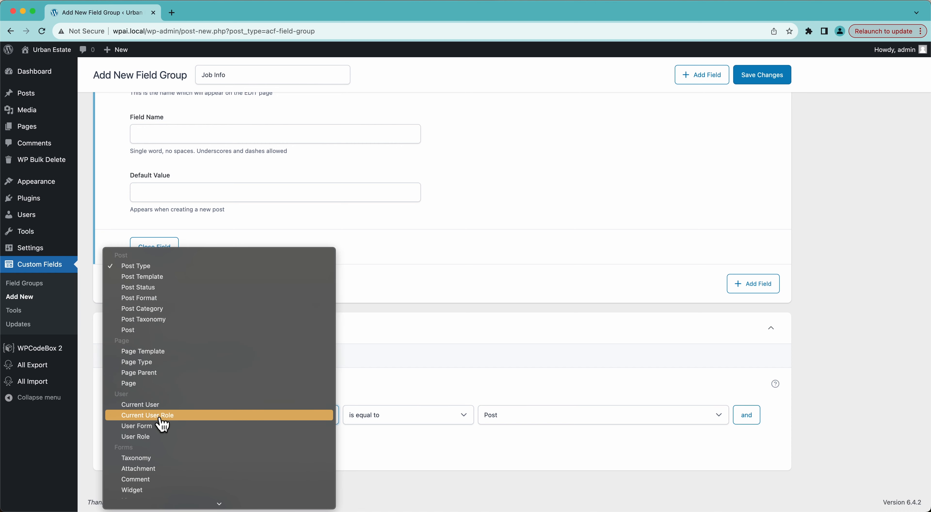
pyautogui.click(154, 435)
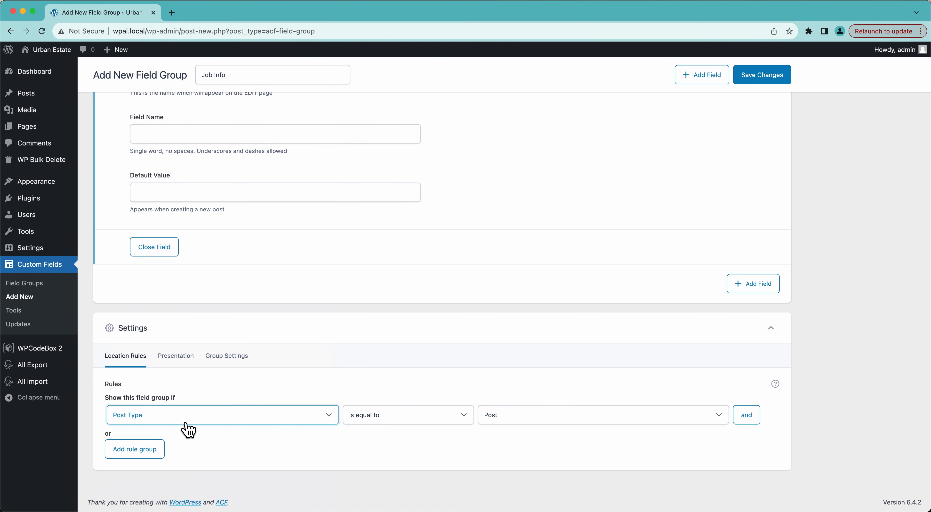
pyautogui.click(493, 416)
pyautogui.click(512, 470)
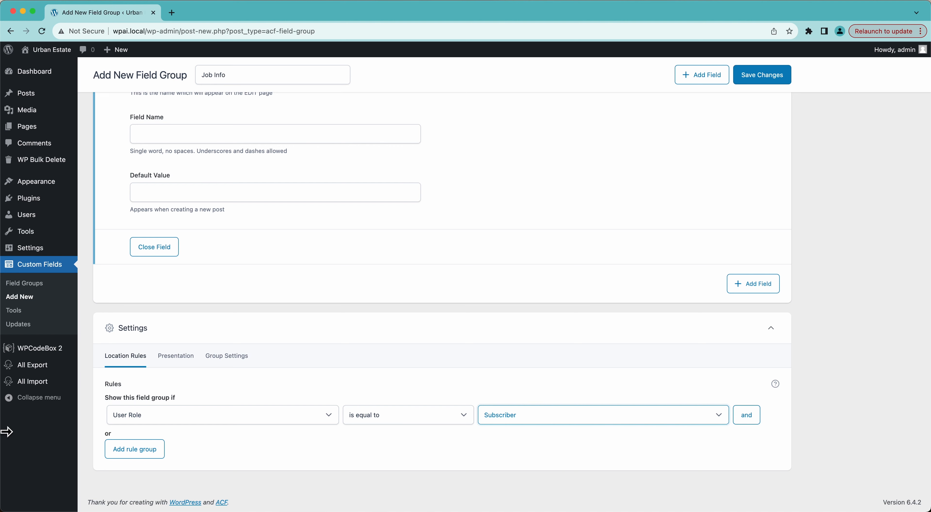
pyautogui.moveTo(11, 433); pyautogui.dragTo(133, 431)
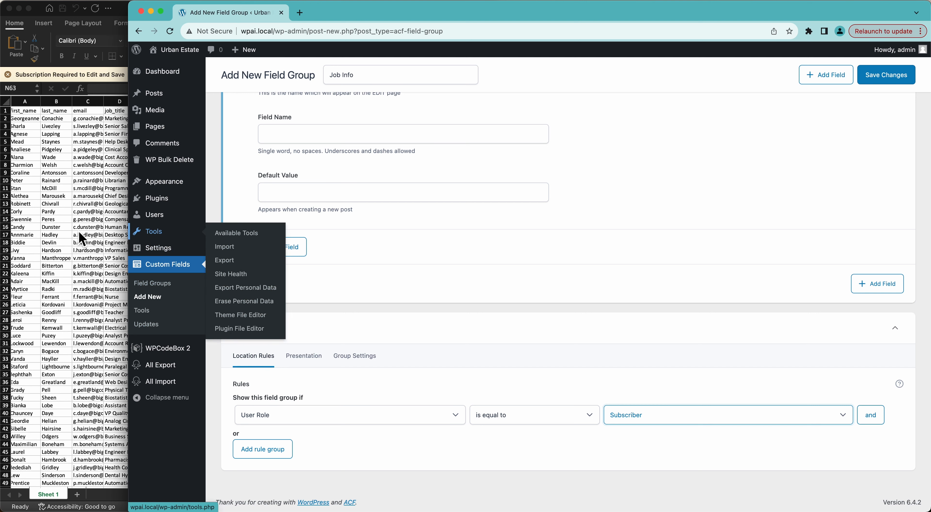
# Step: Label the group's first field Job Title so its field name fills in
pyautogui.click(40, 144)
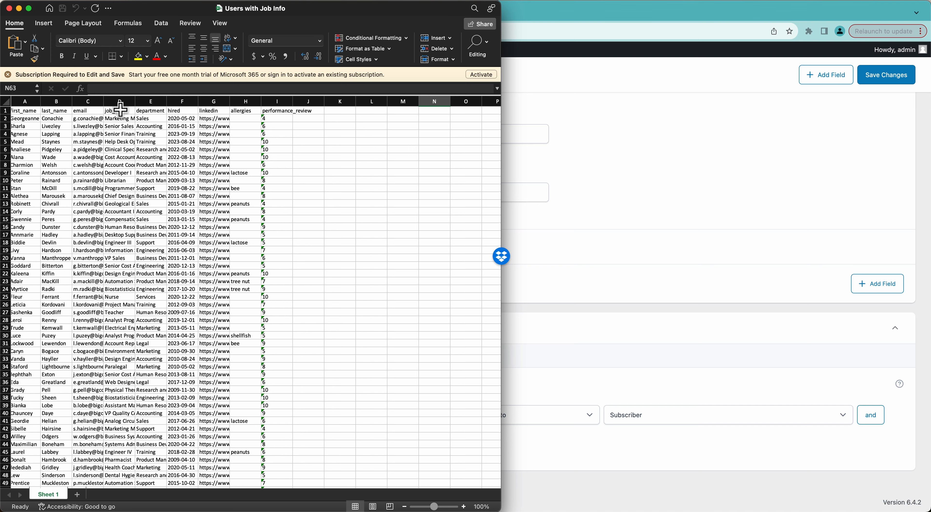
pyautogui.click(587, 216)
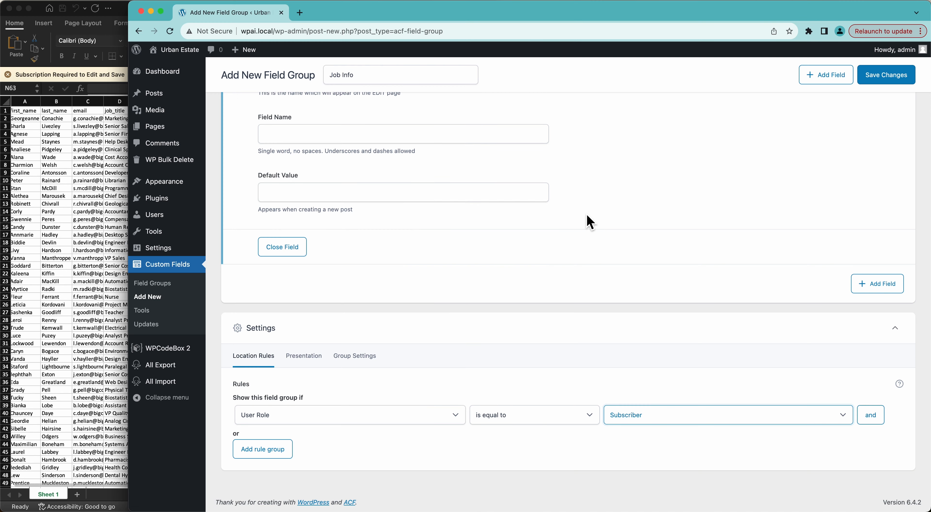
pyautogui.hscroll(5, 102, 141)
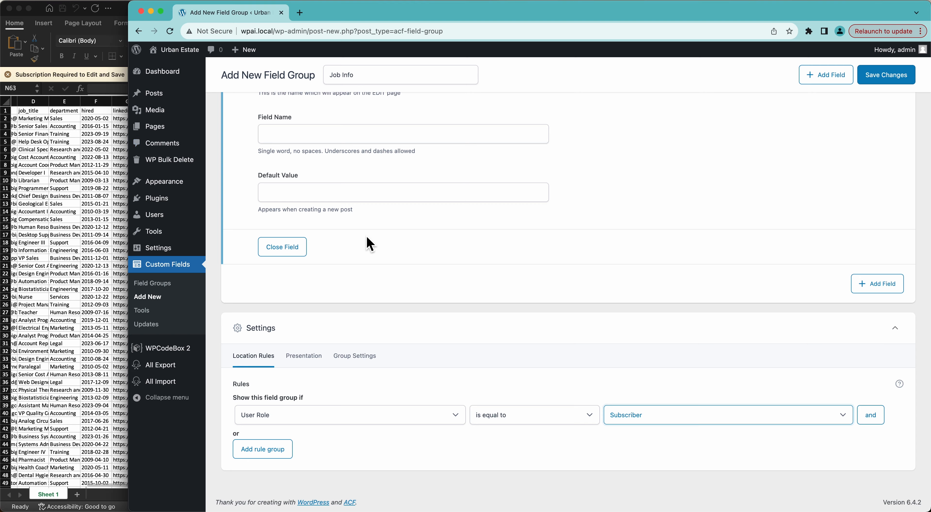
pyautogui.scroll(5, 369, 245)
pyautogui.click(298, 273)
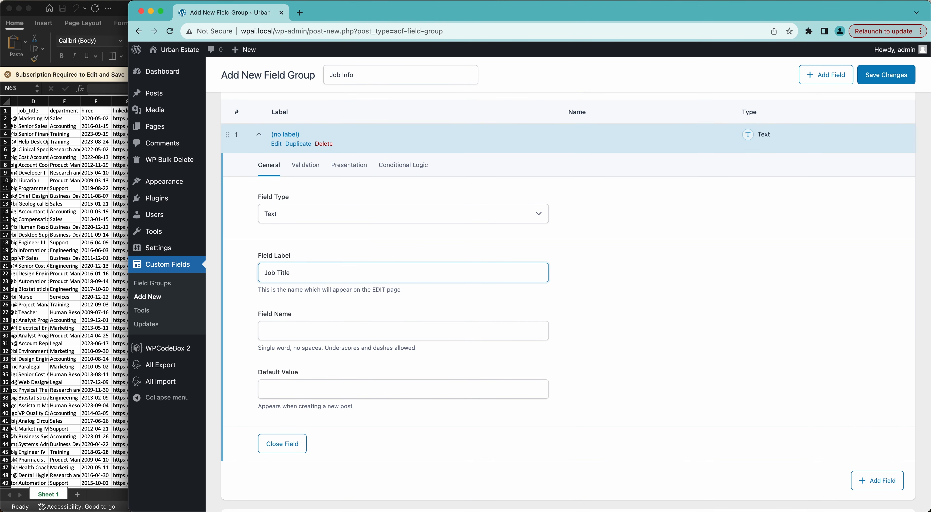
pyautogui.click(330, 326)
pyautogui.scroll(-4, 350, 322)
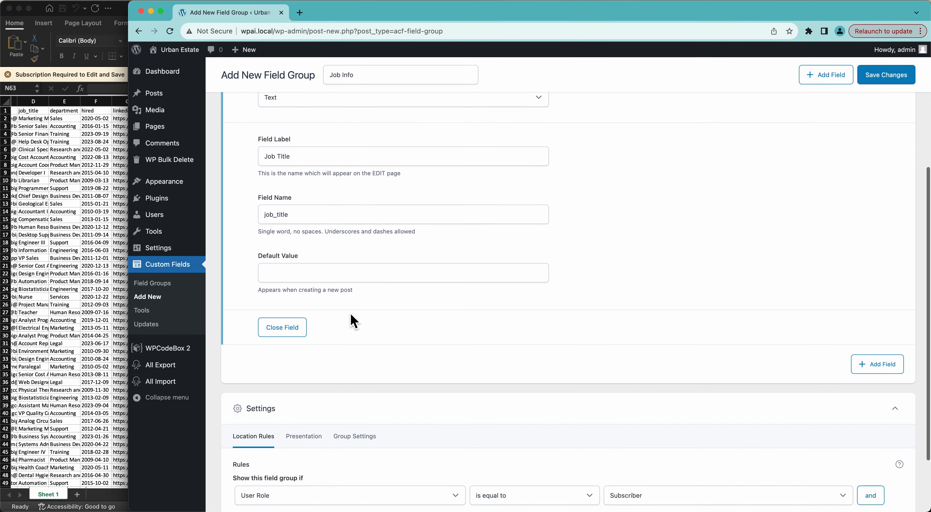
# Step: Add a second field labelled Department
pyautogui.click(888, 371)
pyautogui.scroll(-2, 478, 329)
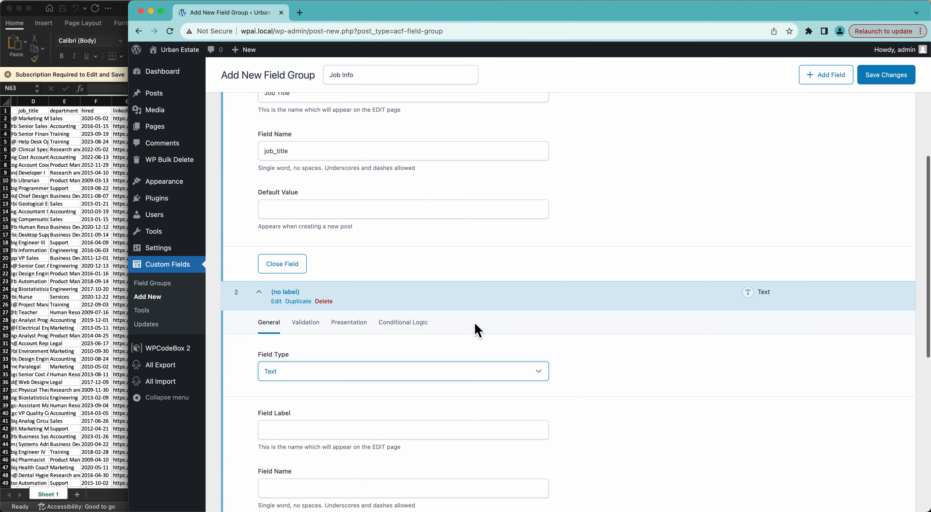
pyautogui.click(318, 429)
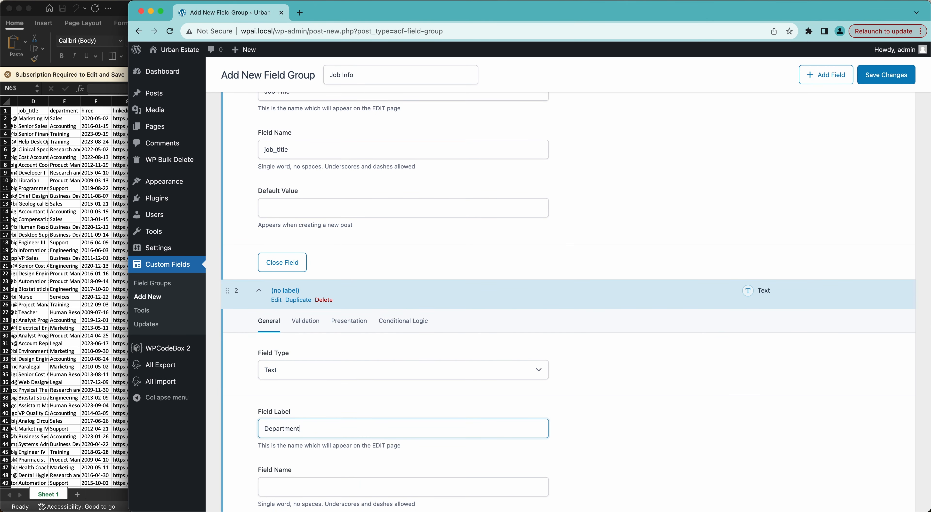
pyautogui.write('Department')
pyautogui.click(573, 413)
pyautogui.scroll(-8, 573, 412)
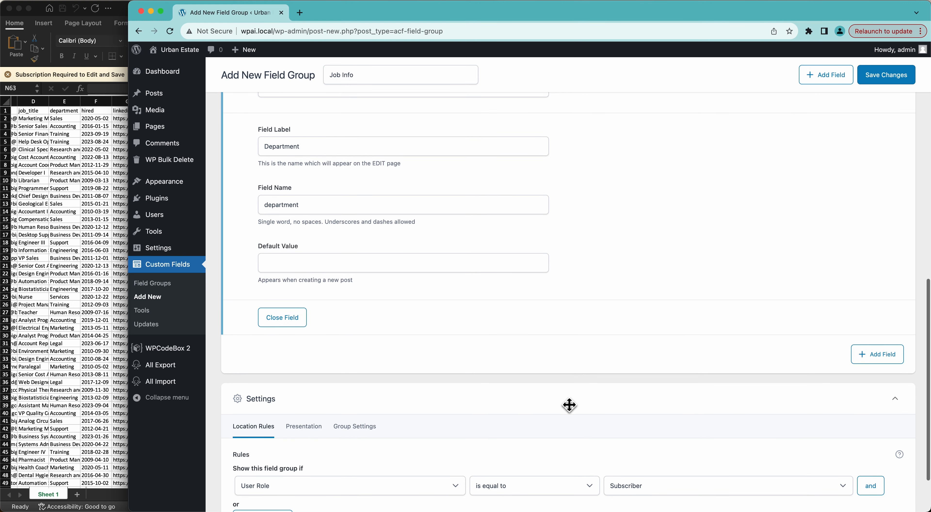
# Step: Add a third field of type Date Picker and enter its label
pyautogui.click(879, 356)
pyautogui.scroll(-3, 615, 343)
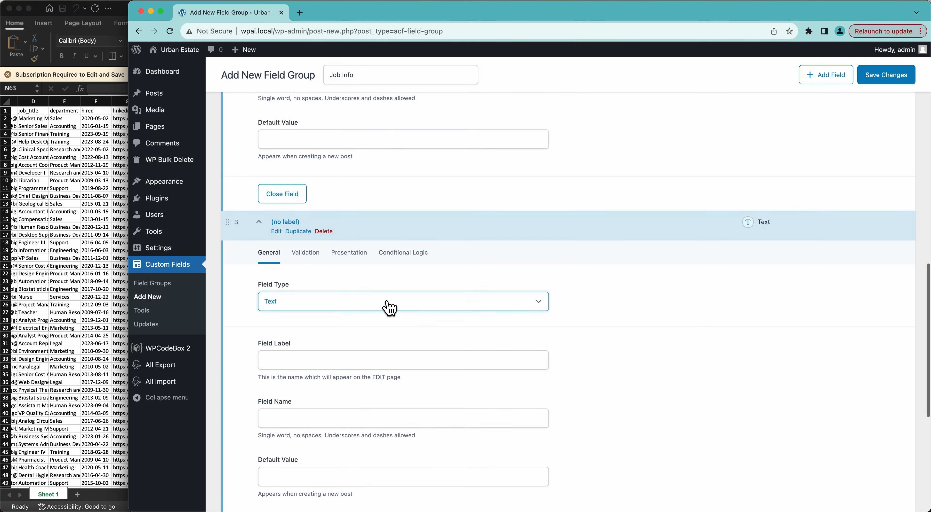
pyautogui.click(376, 303)
pyautogui.scroll(-5, 342, 411)
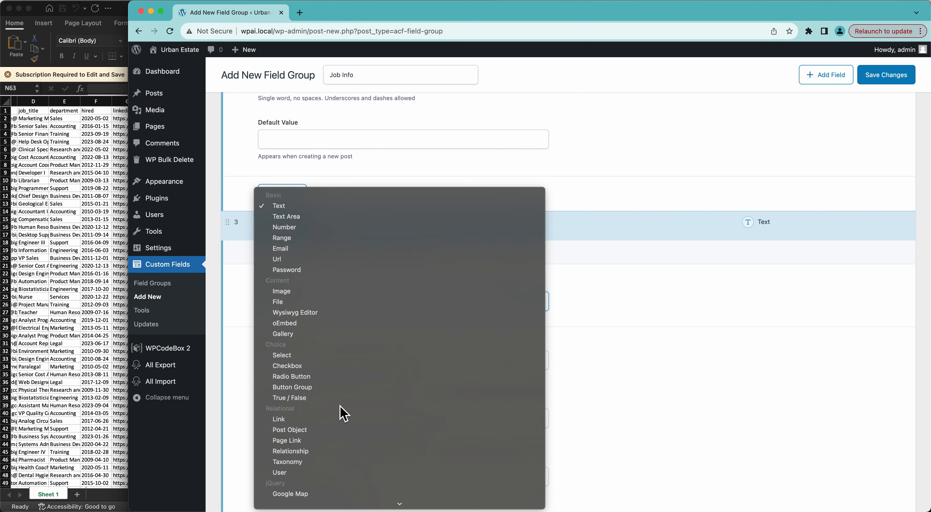
pyautogui.scroll(-3, 341, 413)
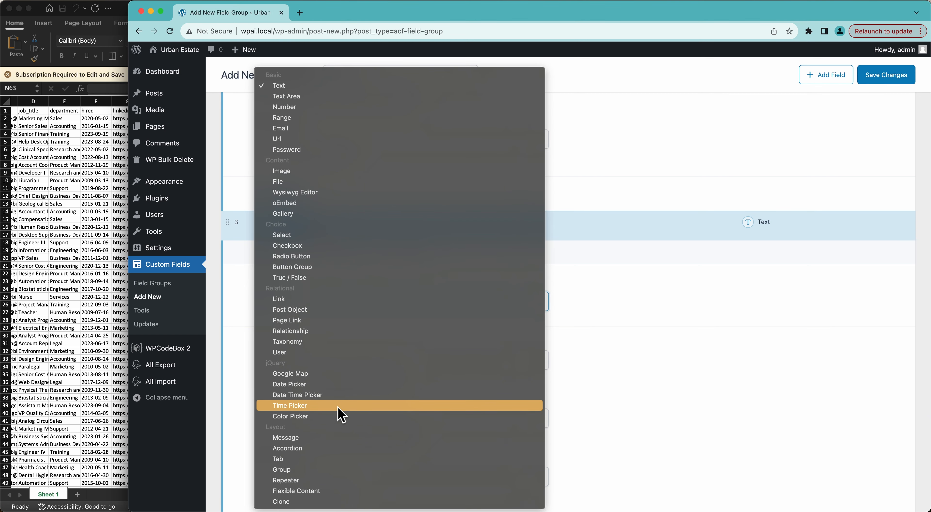
pyautogui.click(317, 385)
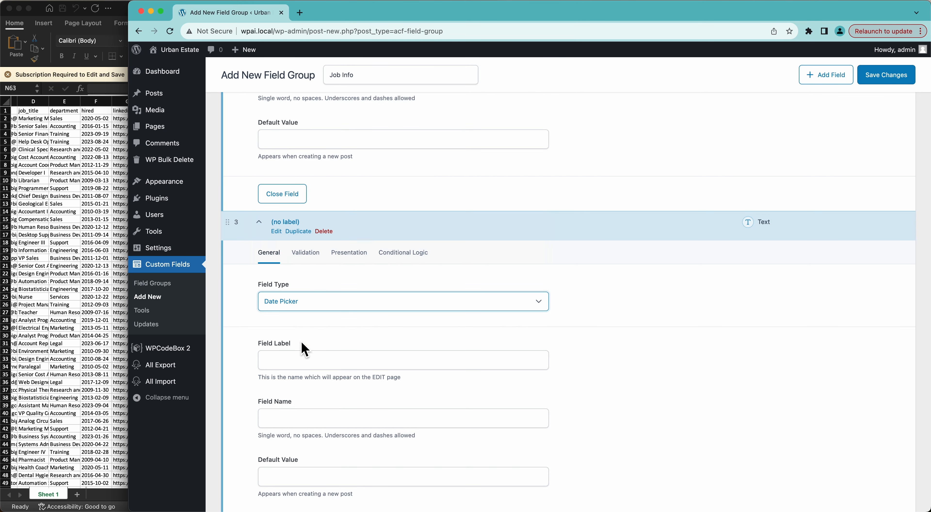
pyautogui.click(285, 365)
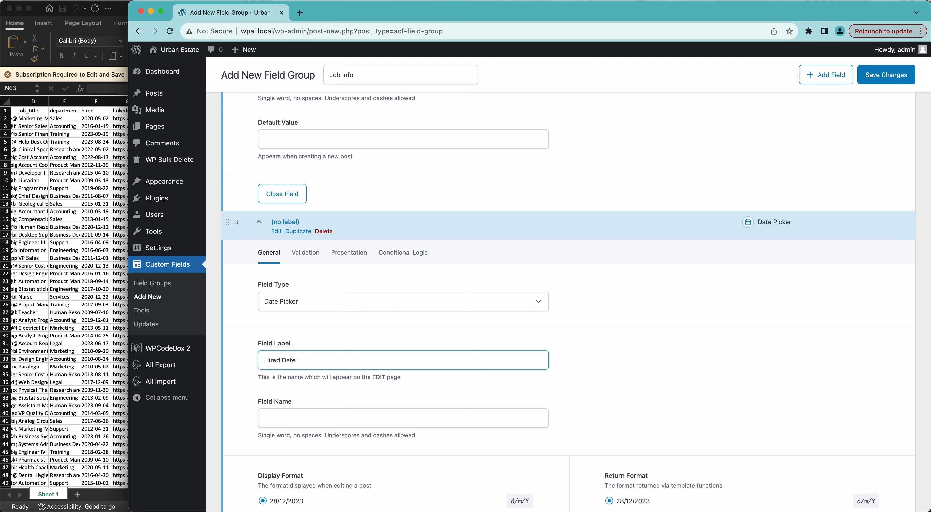
pyautogui.scroll(10, 576, 302)
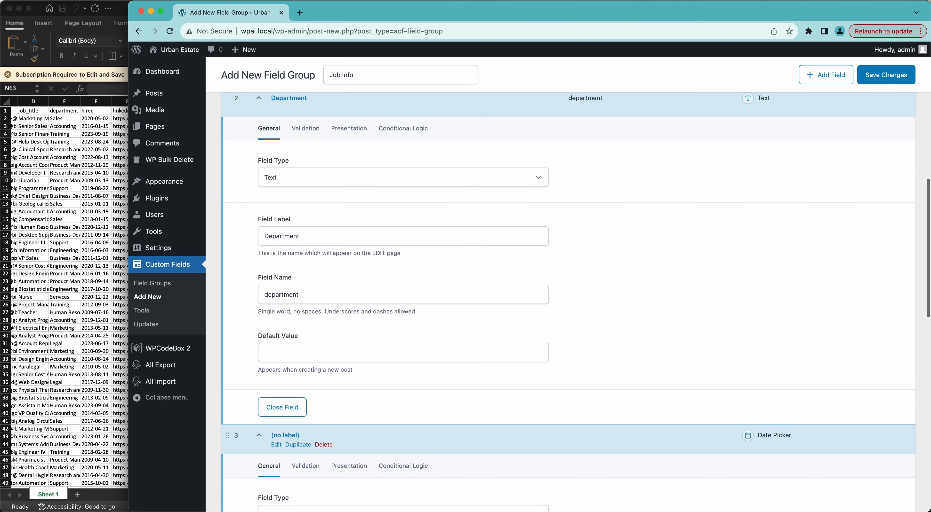
pyautogui.scroll(-10, 569, 304)
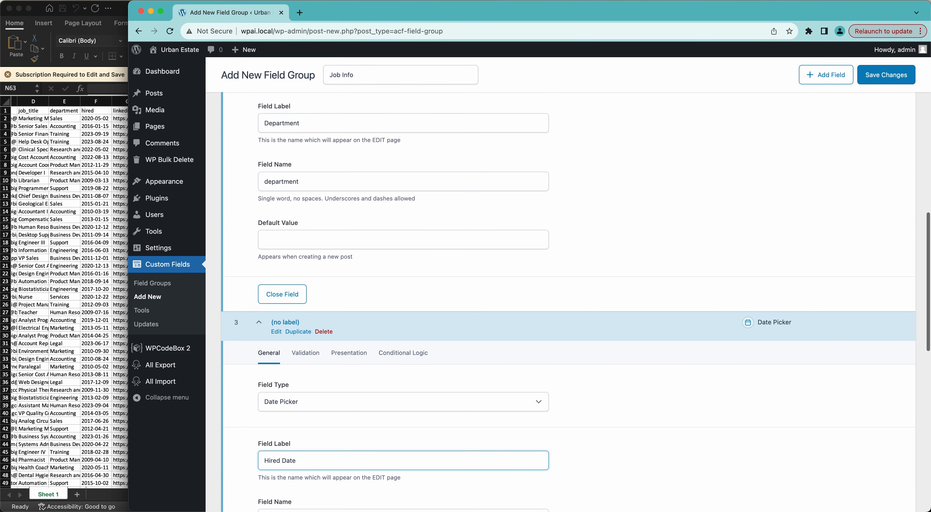
pyautogui.scroll(-3, 569, 304)
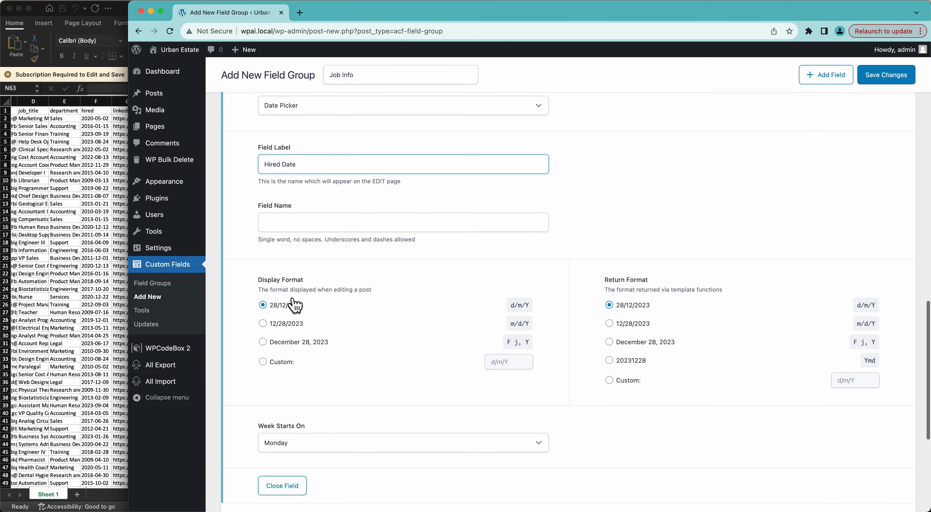
pyautogui.scroll(-5, 306, 326)
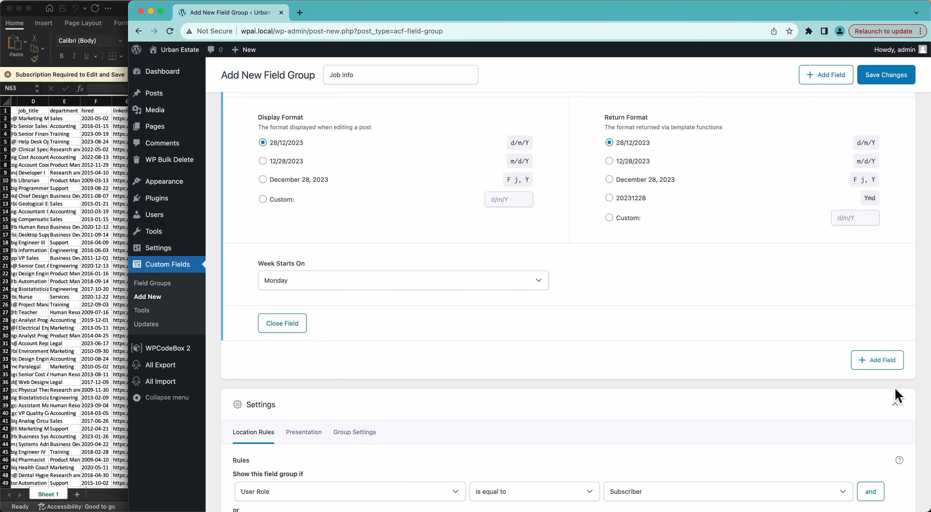
# Step: Add a fourth text field labelled Allergies
pyautogui.click(869, 362)
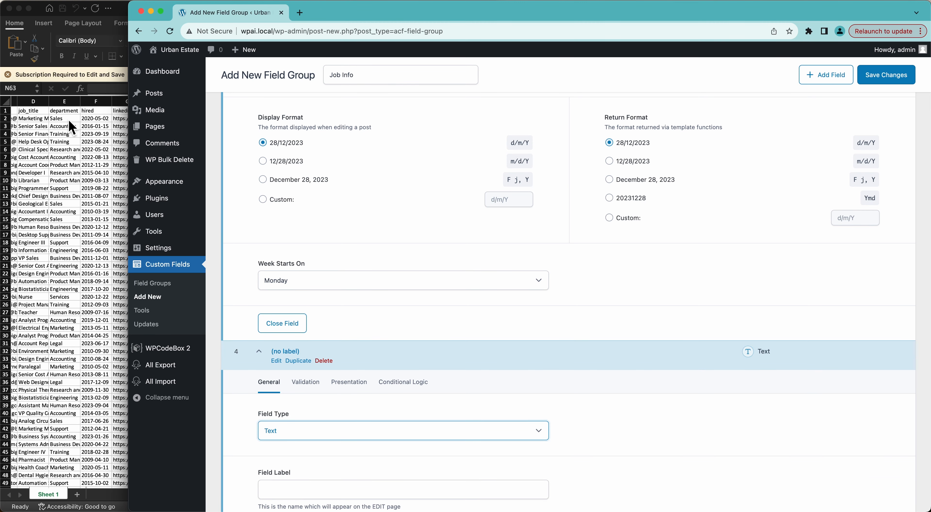
pyautogui.hscroll(4, 84, 130)
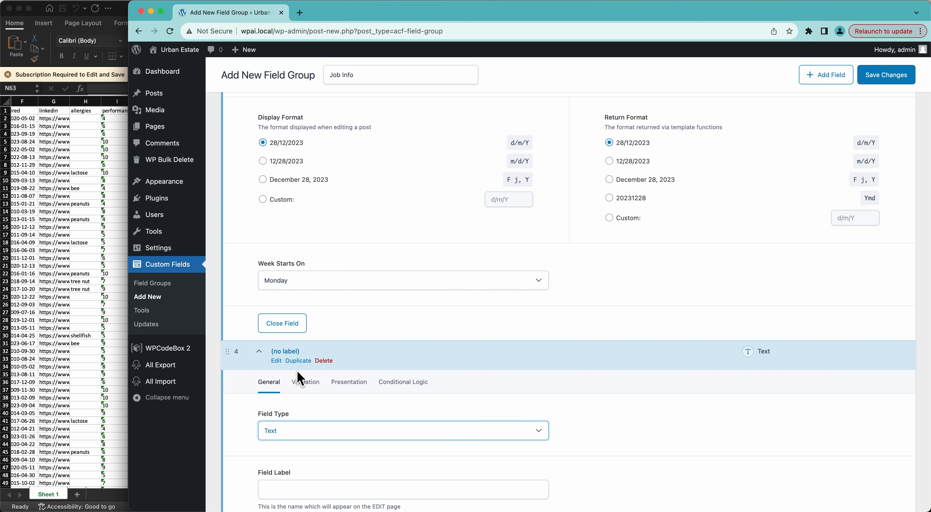
pyautogui.scroll(-4, 297, 371)
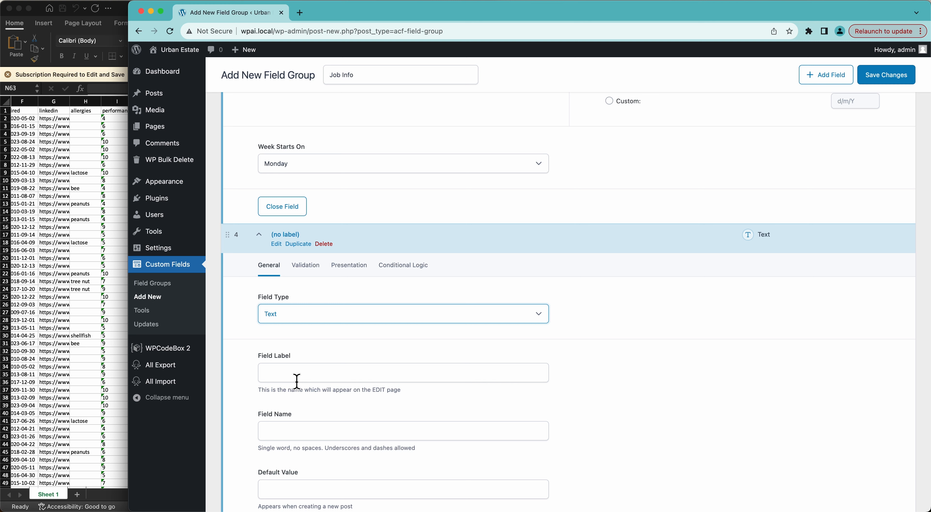
pyautogui.click(278, 373)
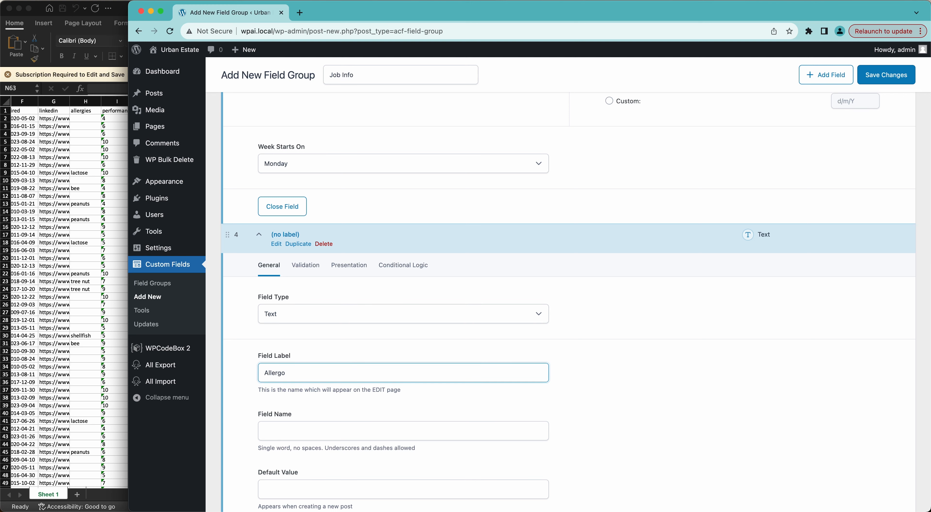
pyautogui.click(637, 418)
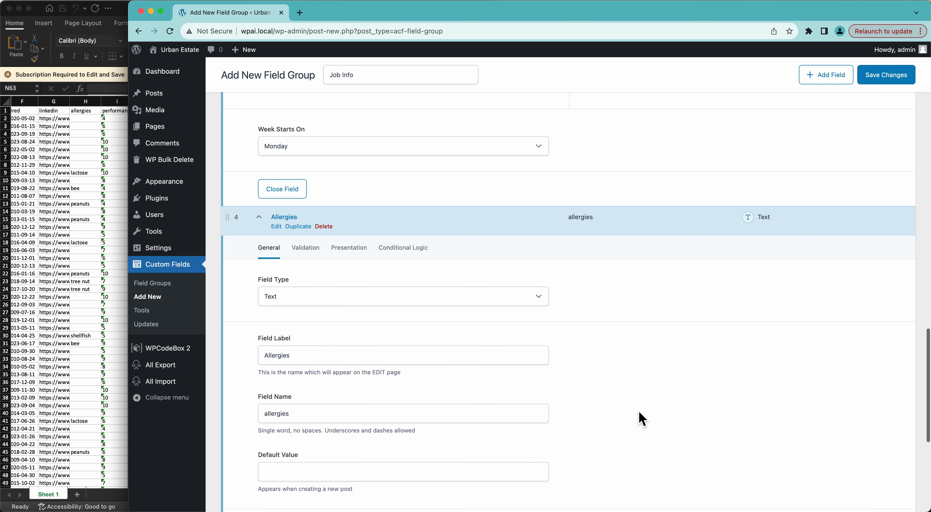
pyautogui.scroll(-6, 638, 416)
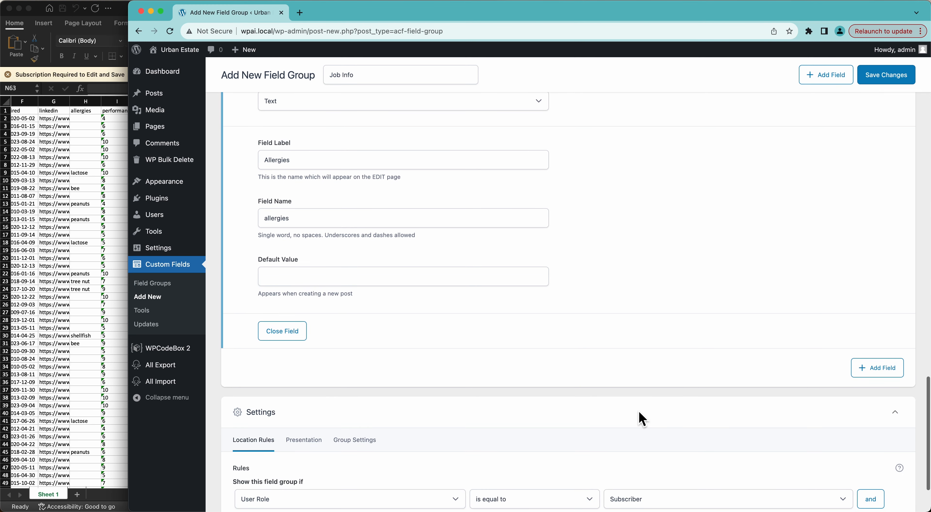
# Step: Add a fifth field of type Number labelled Performance Review
pyautogui.click(873, 369)
pyautogui.scroll(-4, 316, 369)
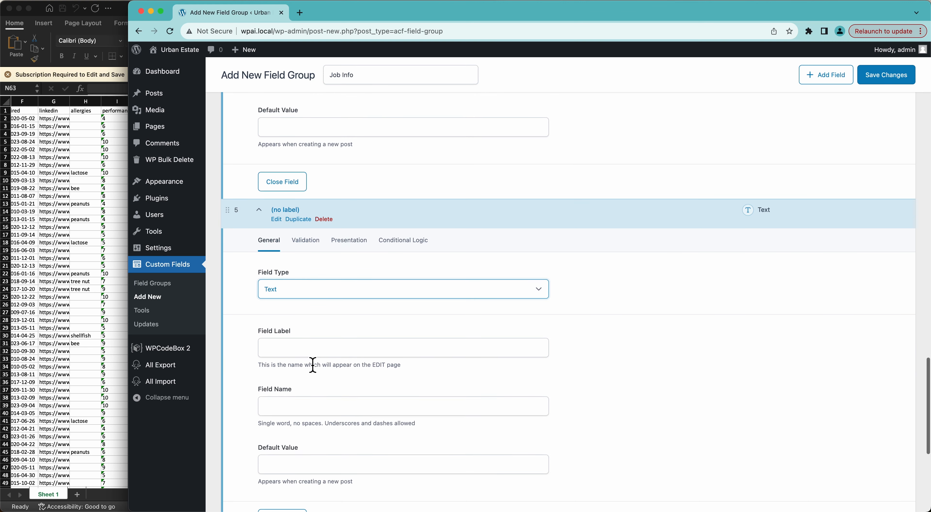
pyautogui.click(270, 290)
pyautogui.click(295, 312)
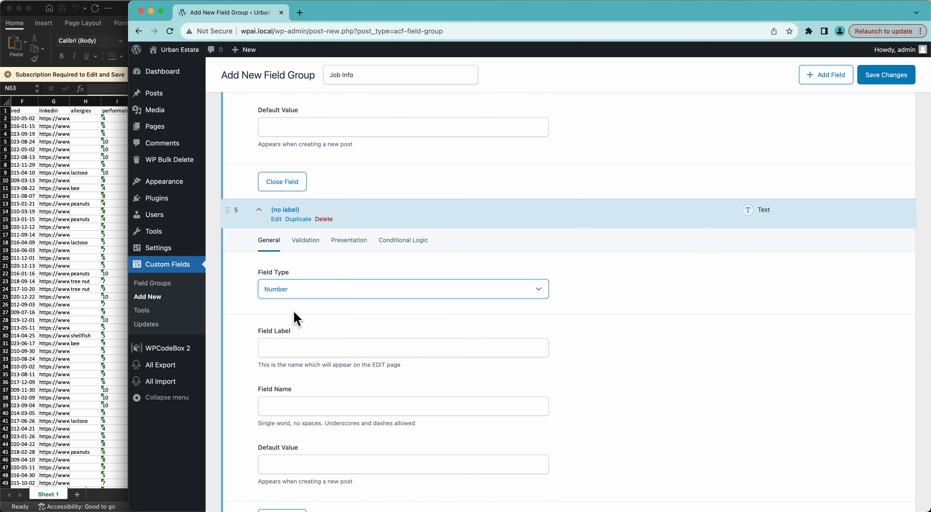
pyautogui.click(290, 350)
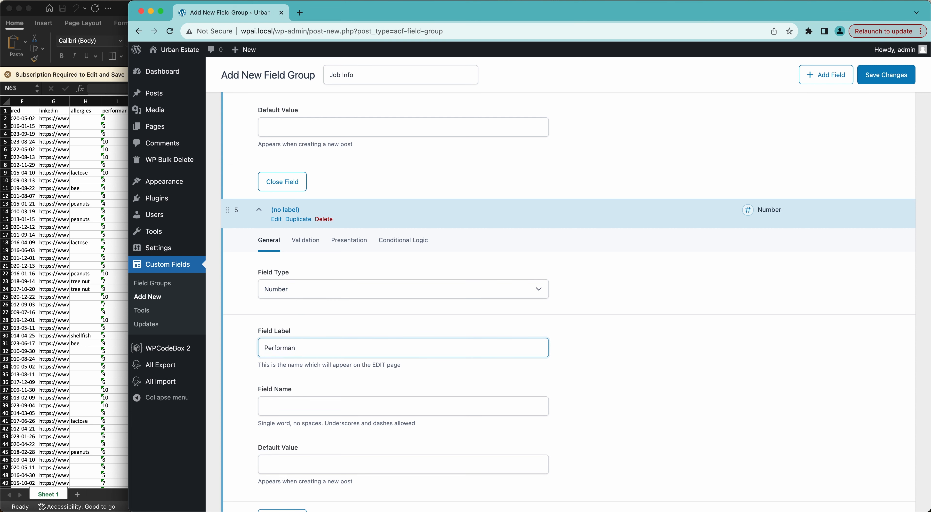
pyautogui.click(627, 409)
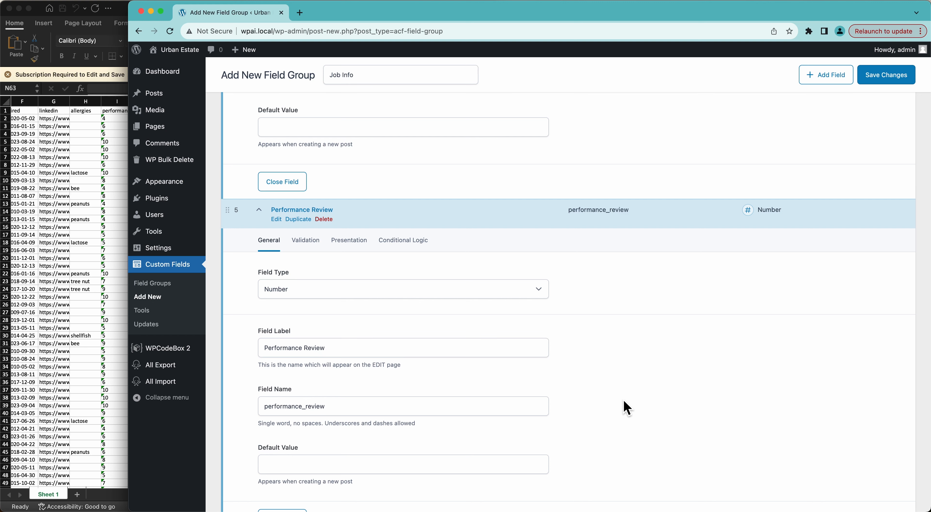
# Step: Save the Job Info field group
pyautogui.scroll(-6, 627, 409)
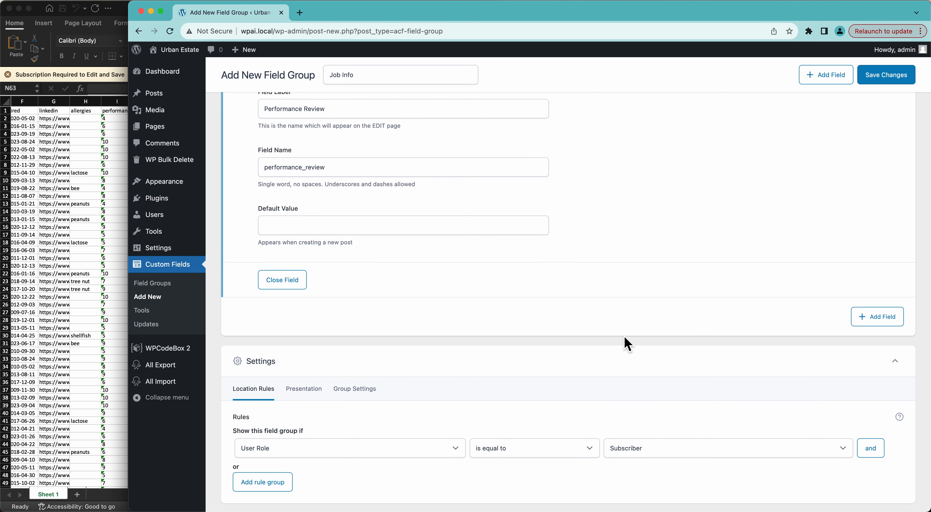
pyautogui.scroll(5, 628, 343)
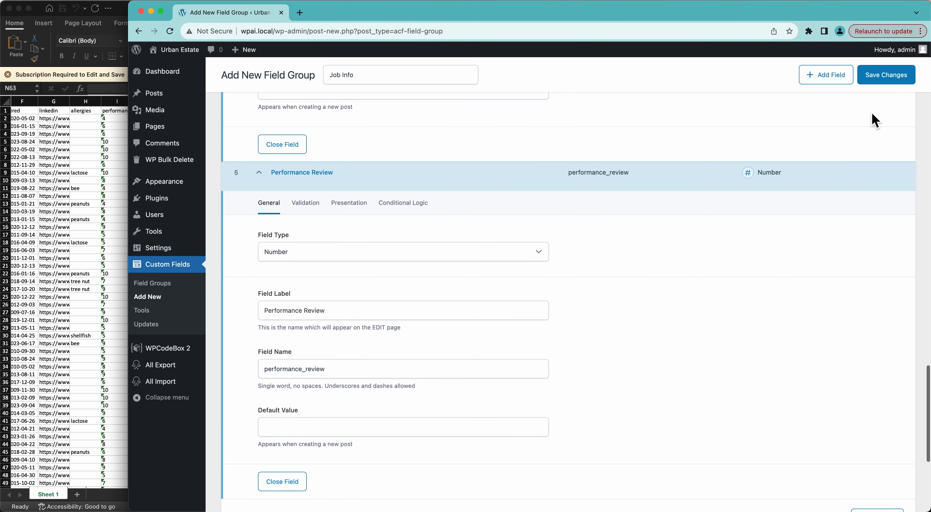
pyautogui.click(886, 75)
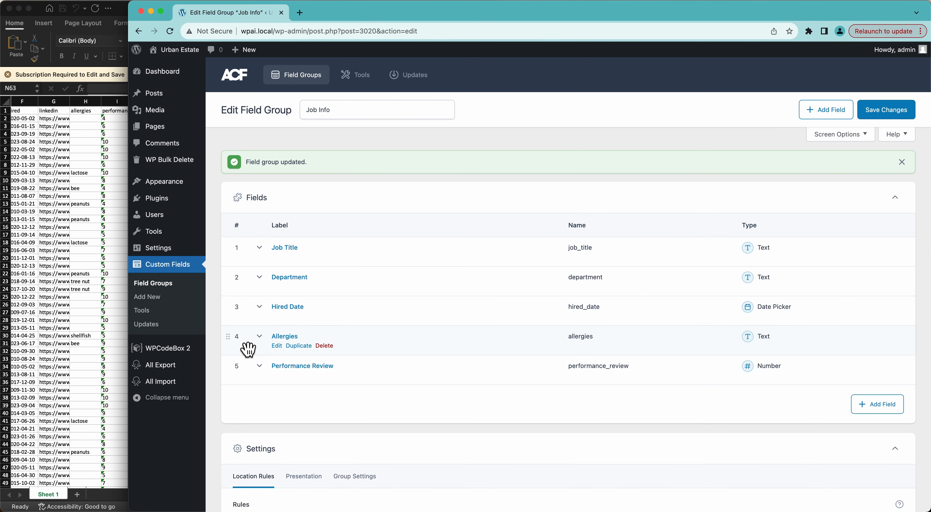
# Step: In a new Add New User tab, enter username test and a test email address
pyautogui.moveTo(175, 214)
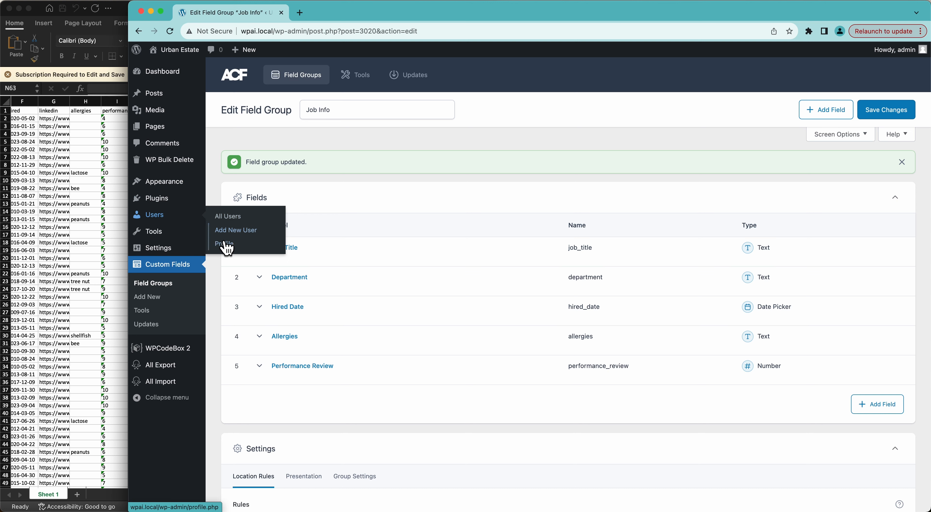
pyautogui.keyDown('super'); pyautogui.click(226, 232); pyautogui.keyUp('super')
pyautogui.click(342, 12)
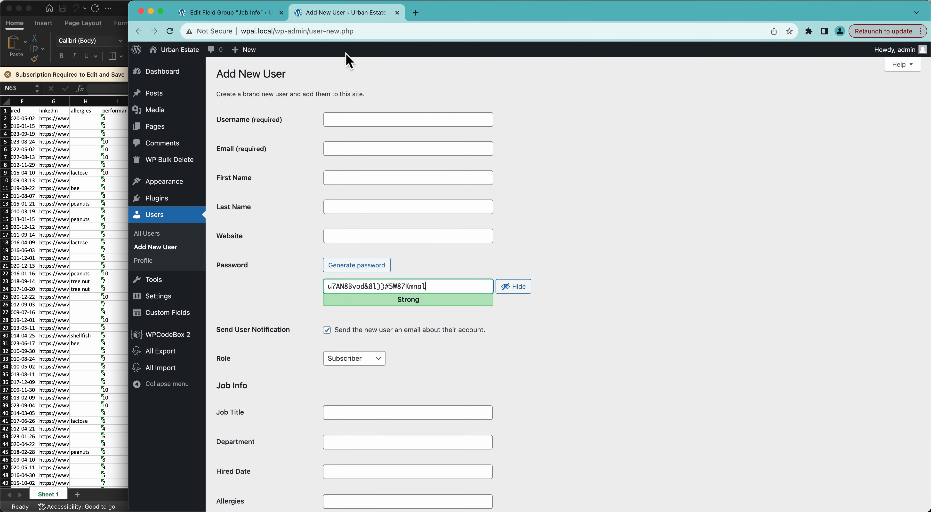
pyautogui.scroll(-5, 341, 181)
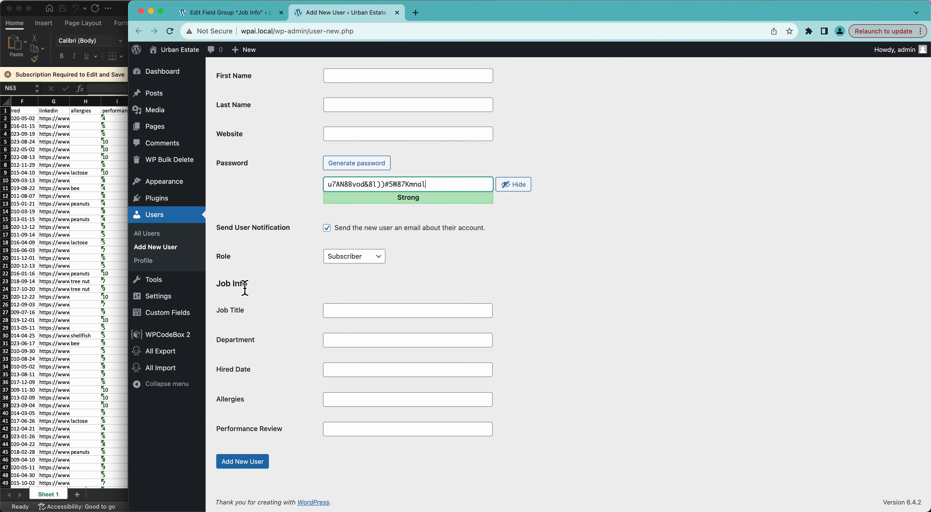
pyautogui.scroll(5, 254, 421)
pyautogui.click(376, 120)
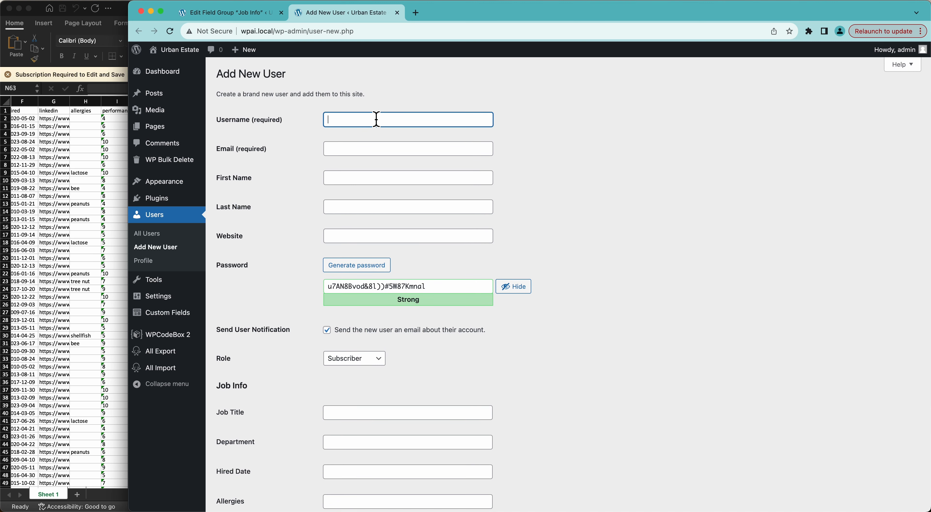
pyautogui.write('test')
pyautogui.press('Tab')
pyautogui.write('test@x')
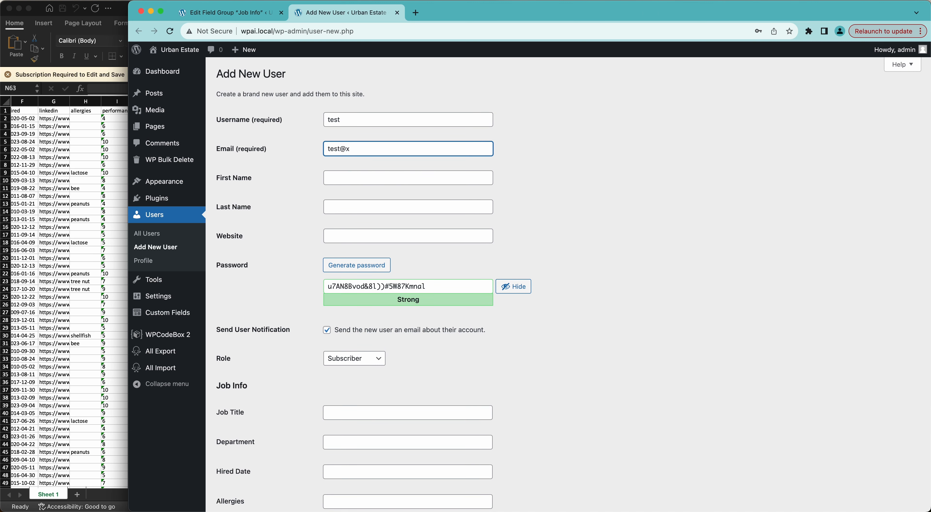
pyautogui.press('BackSpace')
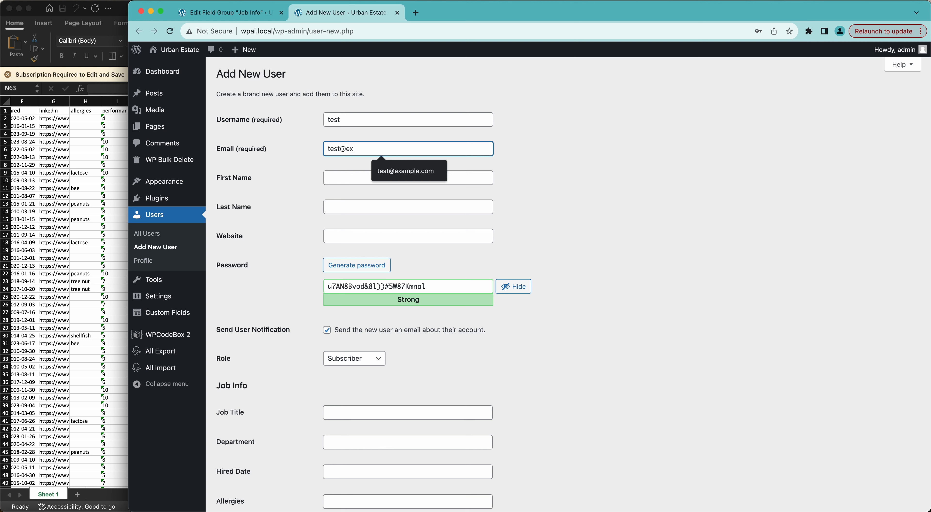
pyautogui.write('example.com')
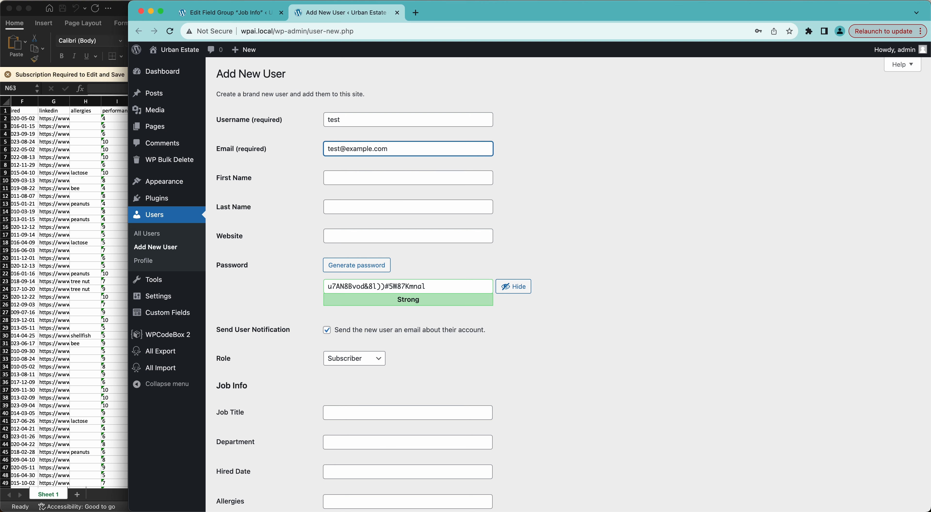
# Step: Without a notification email, fill the Job Info fields (hired date 28/12/2023) and create the user
pyautogui.scroll(-3, 286, 239)
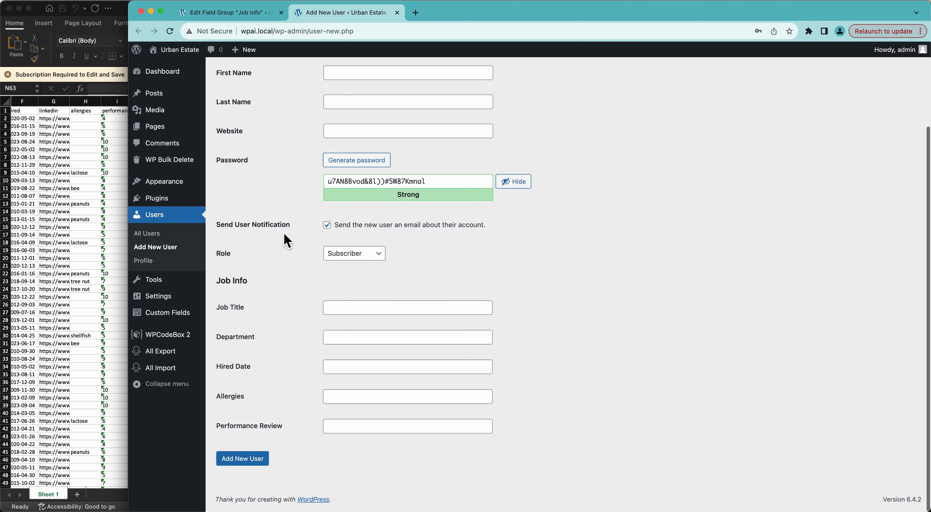
pyautogui.click(327, 229)
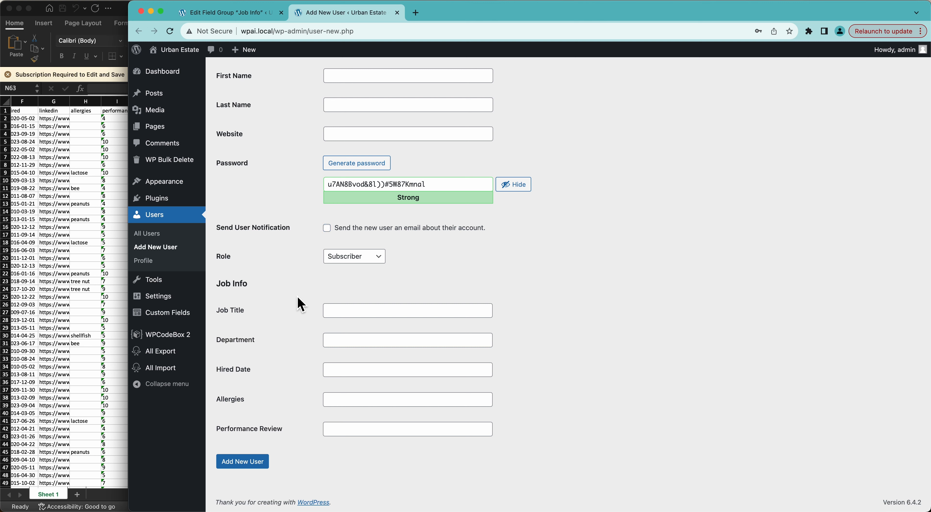
pyautogui.click(355, 312)
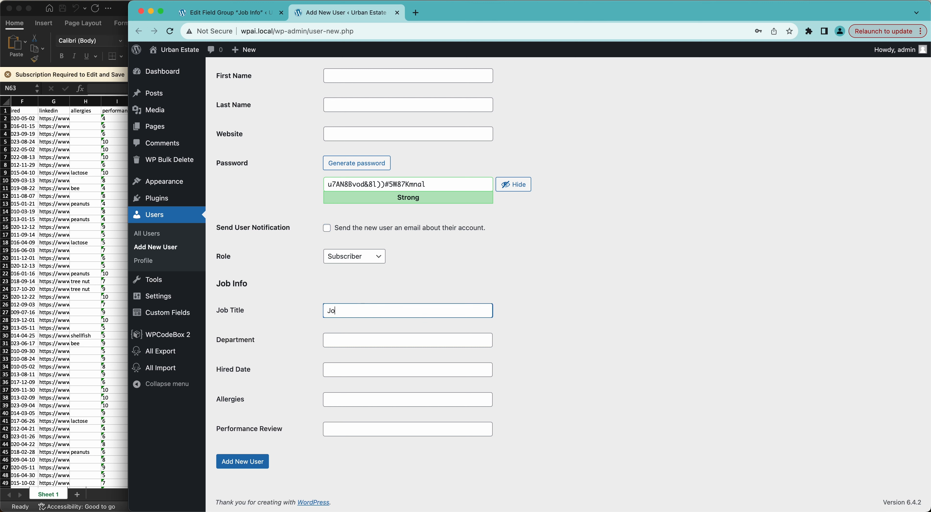
pyautogui.write('Job Title')
pyautogui.press('Tab')
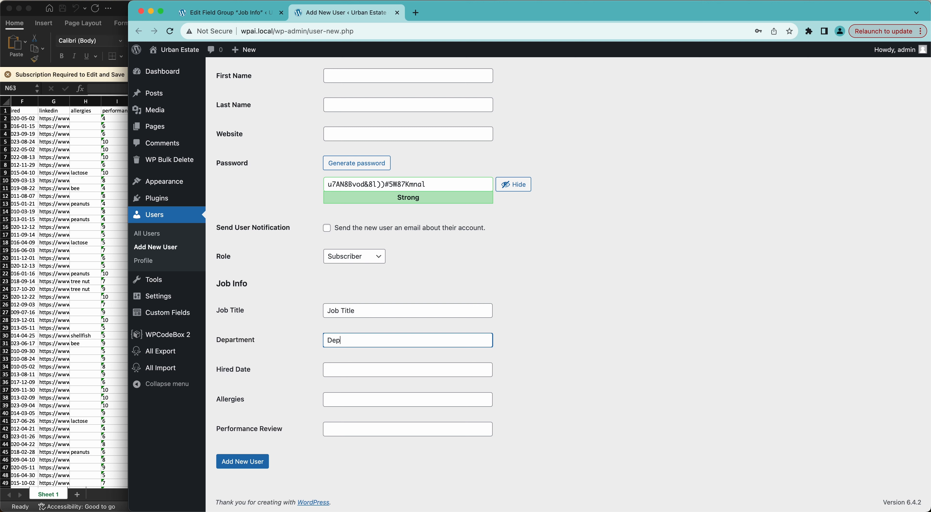
pyautogui.press('Tab')
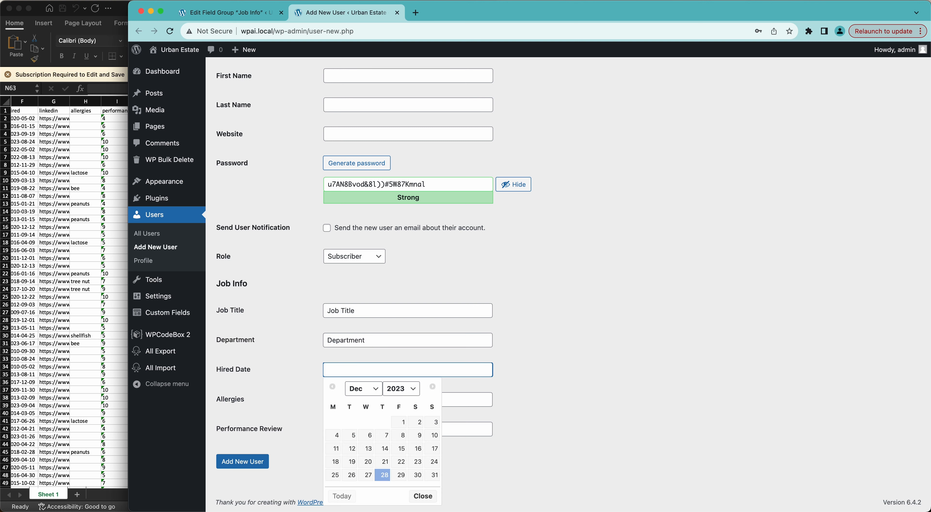
pyautogui.click(384, 475)
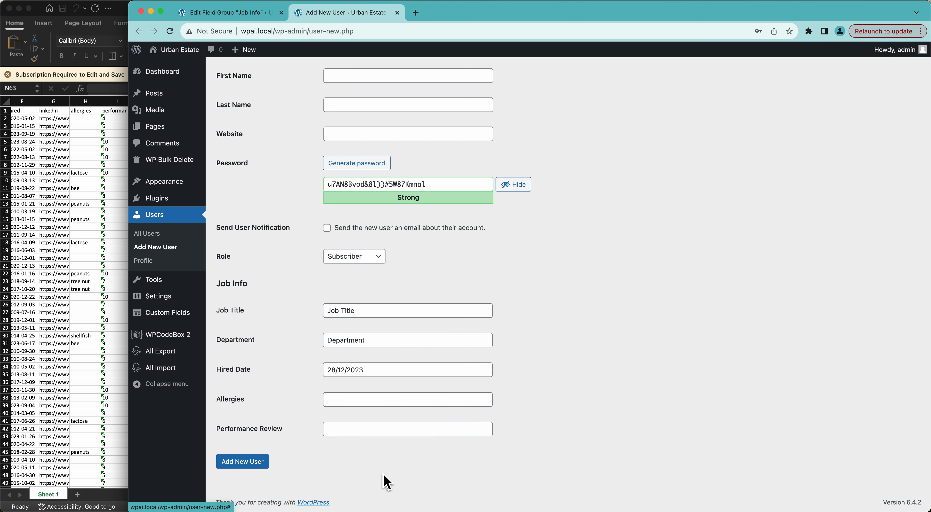
pyautogui.click(332, 401)
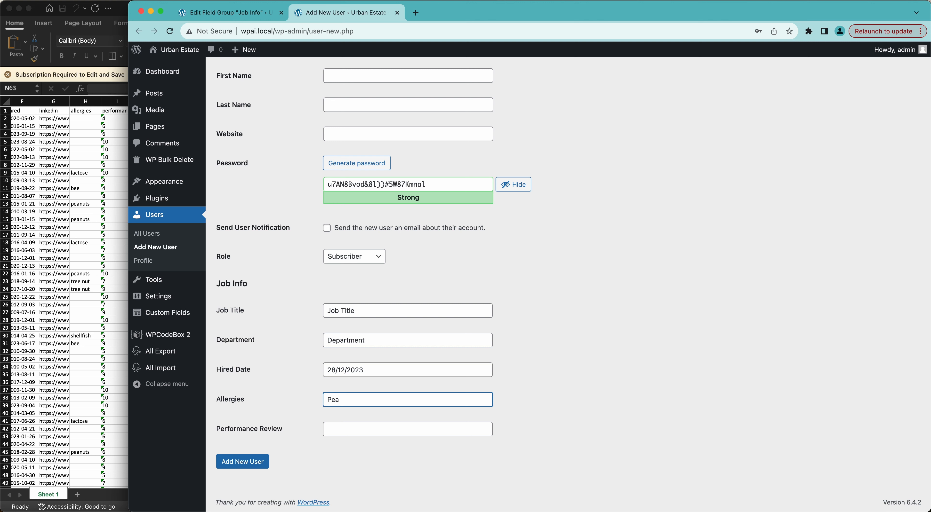
pyautogui.press('Tab')
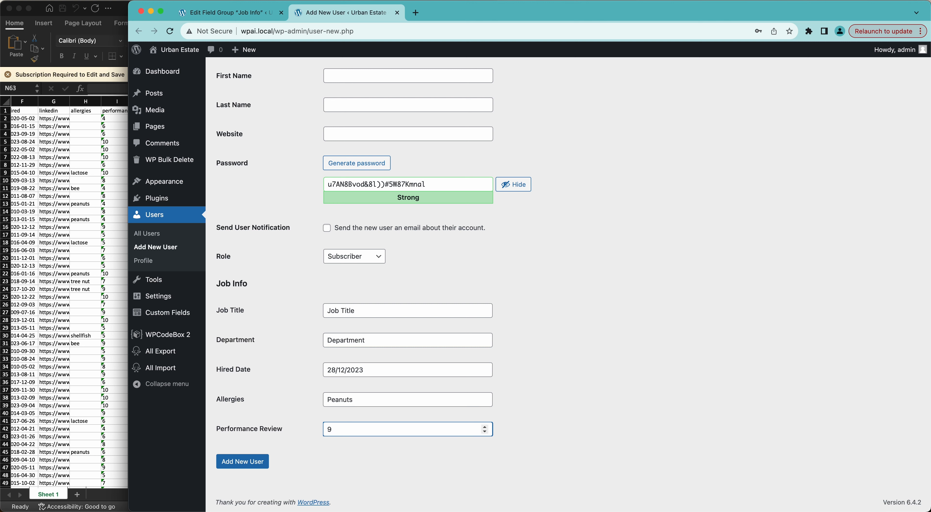
pyautogui.click(246, 461)
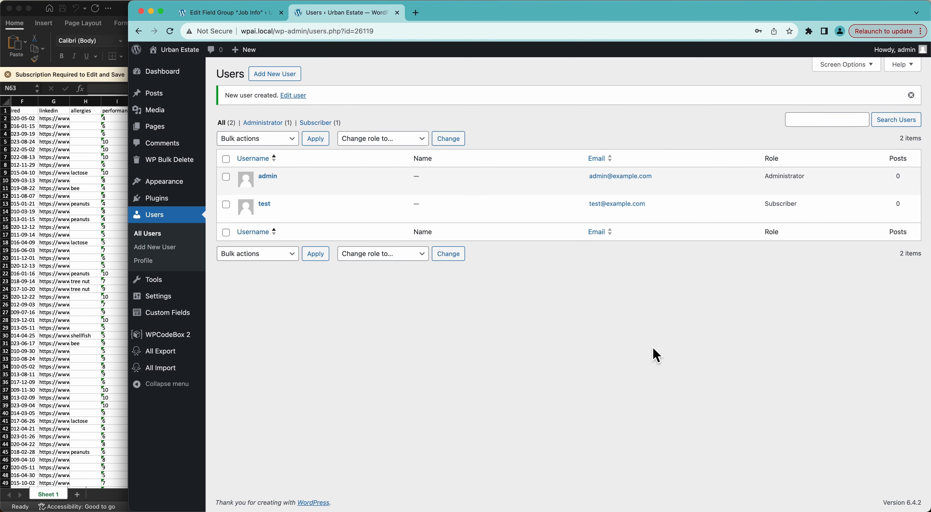
pyautogui.click(397, 13)
# Step: Start a new import from uploaded Users with Job Info.xlsx, creating new Users
pyautogui.moveTo(168, 389)
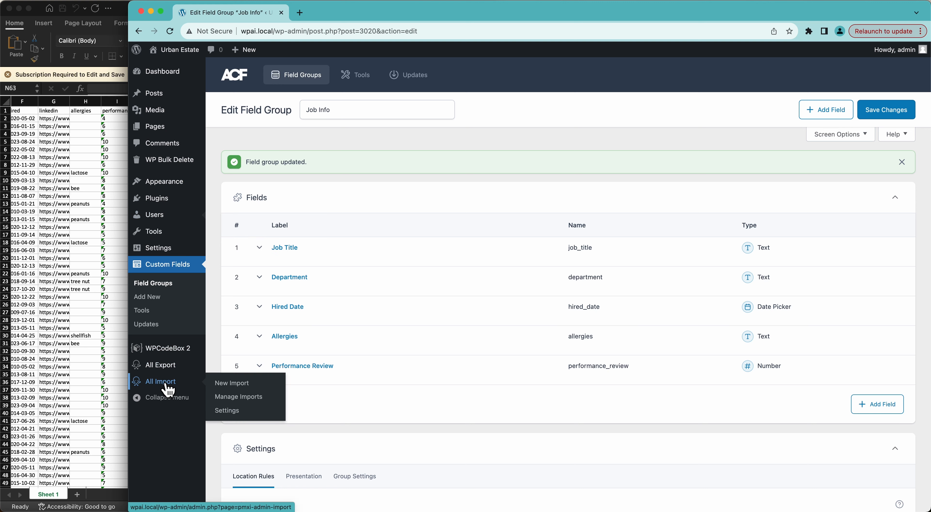
pyautogui.click(226, 384)
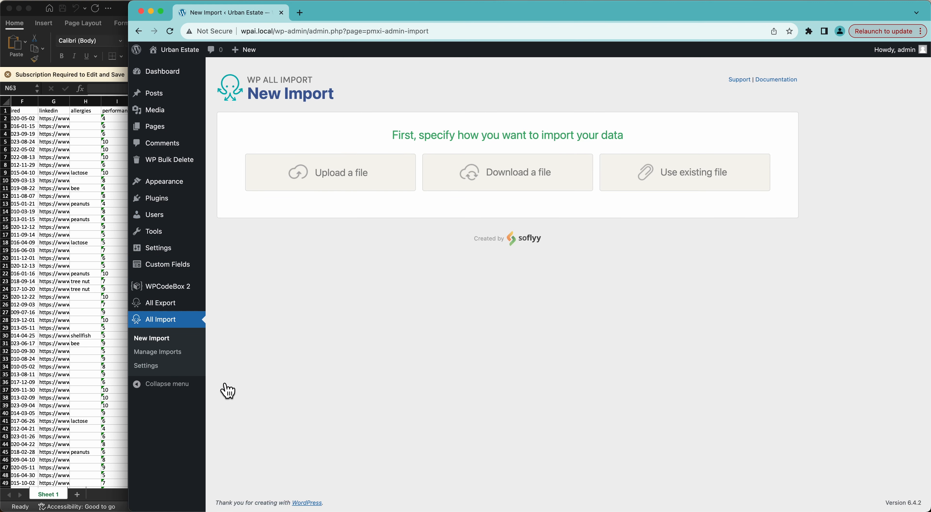
pyautogui.click(335, 182)
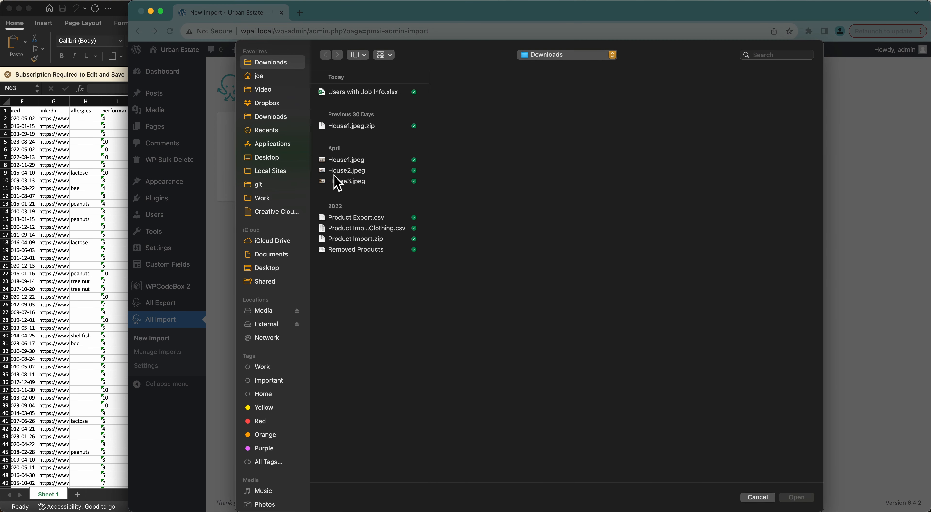
pyautogui.click(363, 93)
pyautogui.click(801, 496)
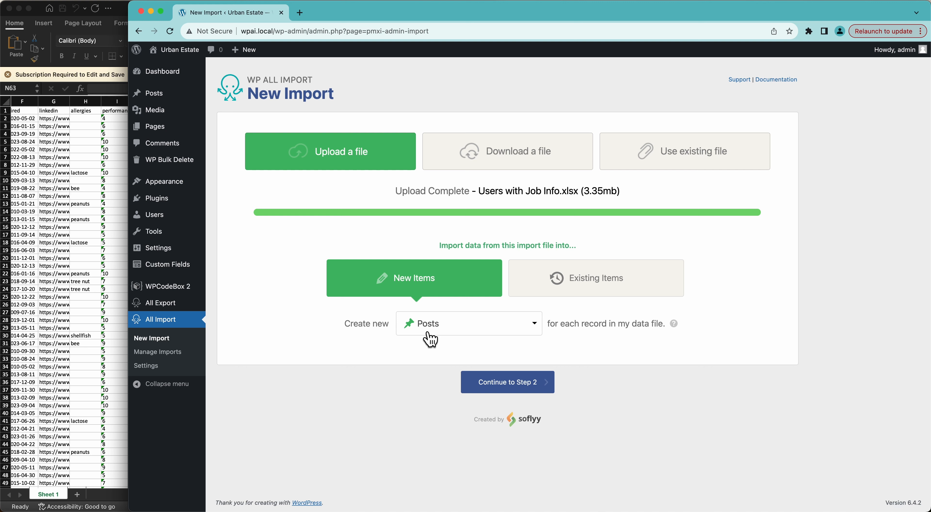
pyautogui.click(430, 339)
pyautogui.click(427, 428)
pyautogui.click(474, 384)
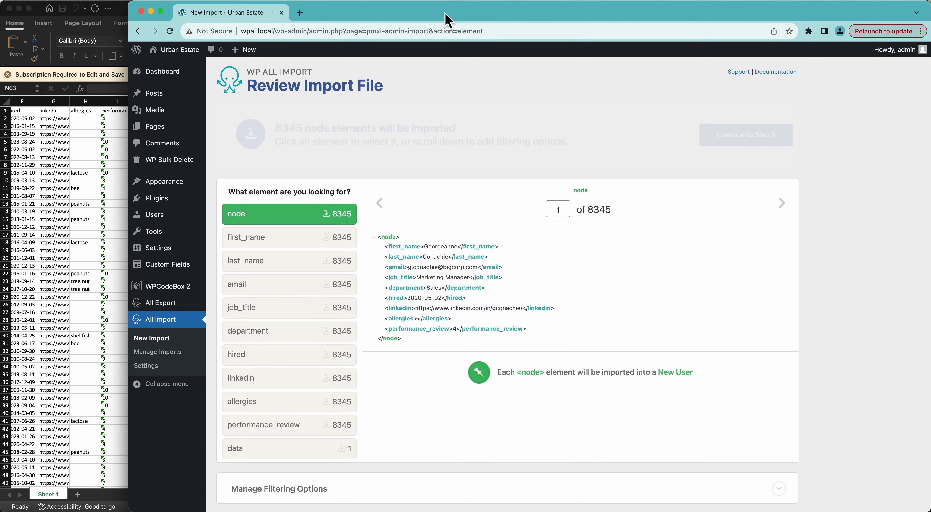
# Step: Maximize the browser and continue from the file review to the Drag & Drop step
pyautogui.doubleClick(448, 20)
pyautogui.scroll(-3, 364, 254)
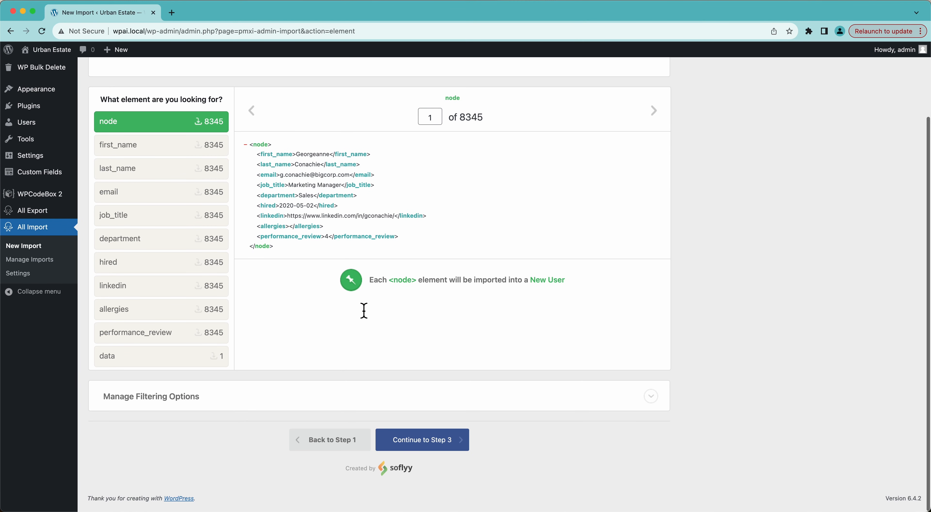
pyautogui.scroll(3, 264, 411)
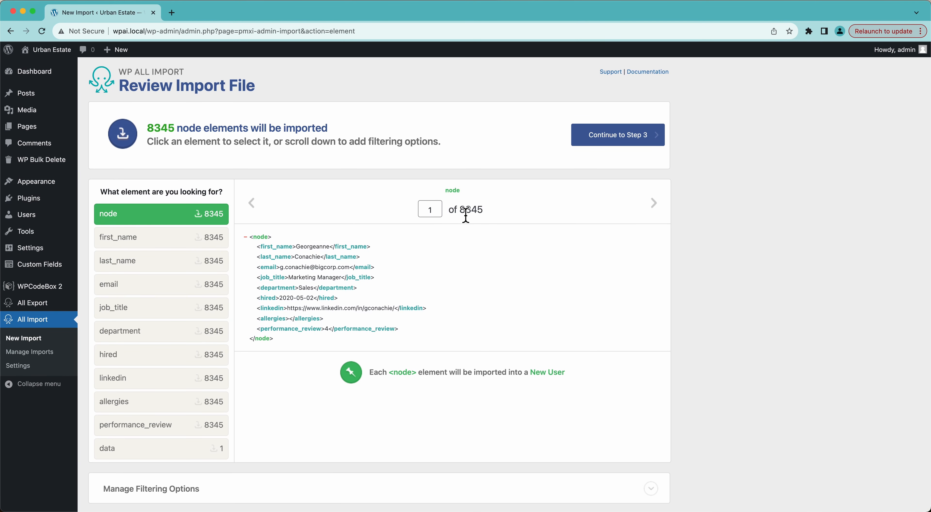
pyautogui.click(607, 140)
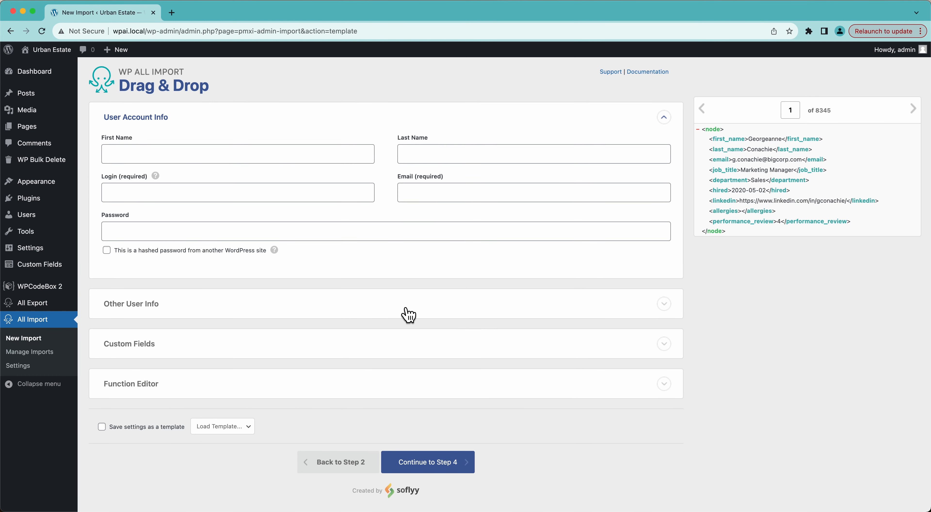
# Step: Expand Custom Fields, detect existing user fields, and scroll through the 19 results
pyautogui.click(314, 348)
pyautogui.scroll(-3, 311, 344)
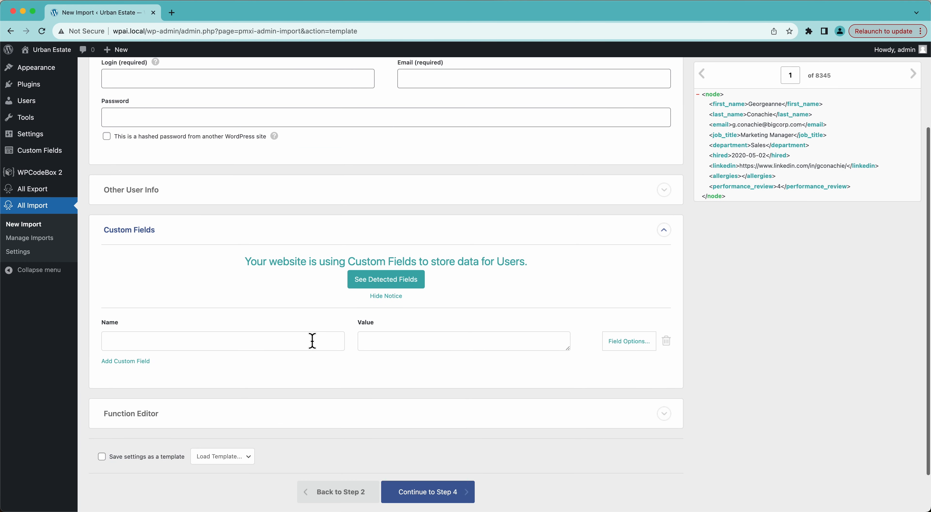
pyautogui.click(386, 286)
pyautogui.scroll(-6, 241, 309)
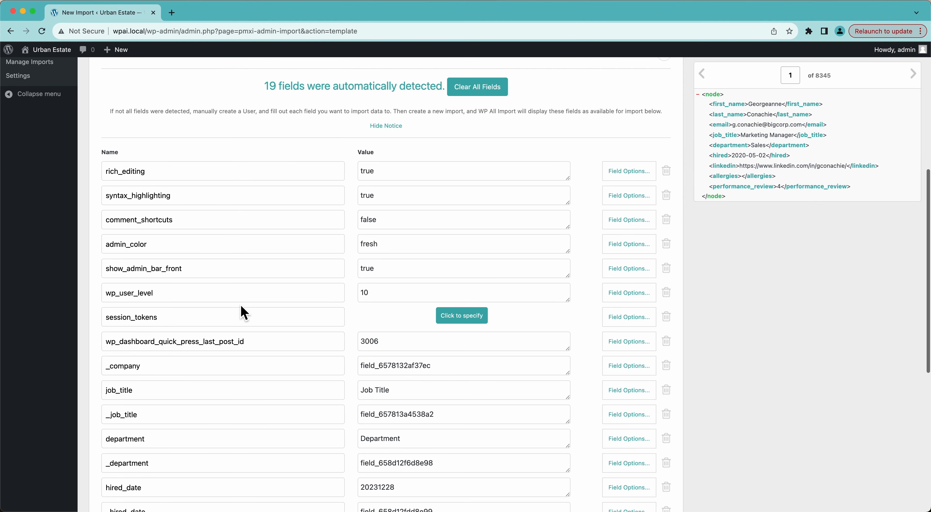
pyautogui.scroll(-3, 241, 308)
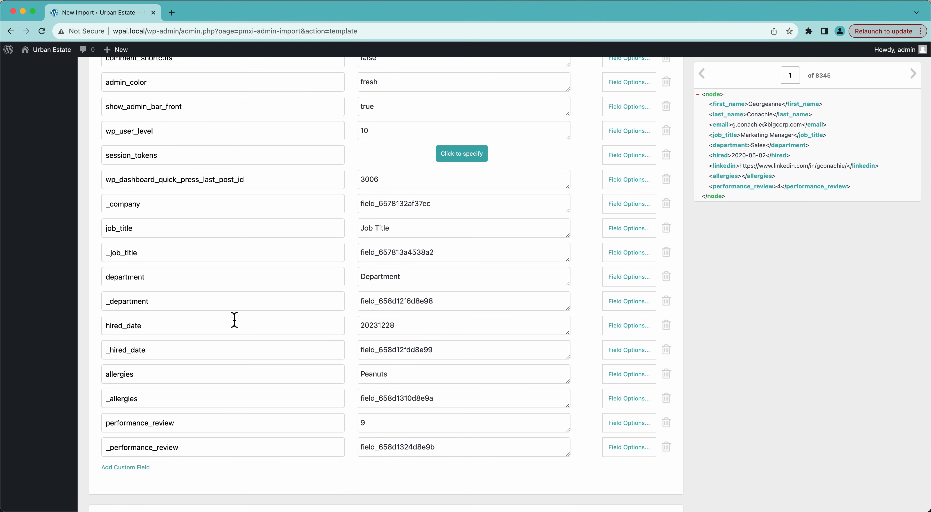
pyautogui.scroll(4, 357, 407)
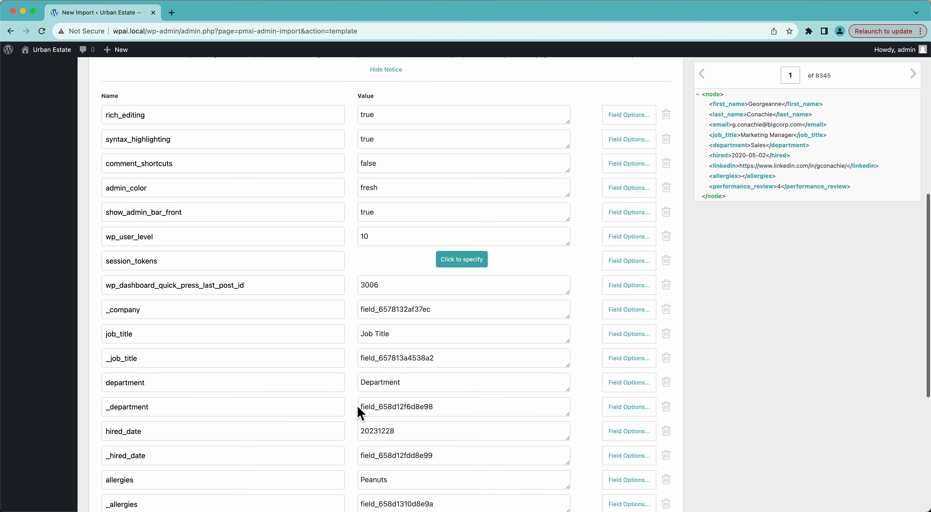
pyautogui.scroll(8, 346, 257)
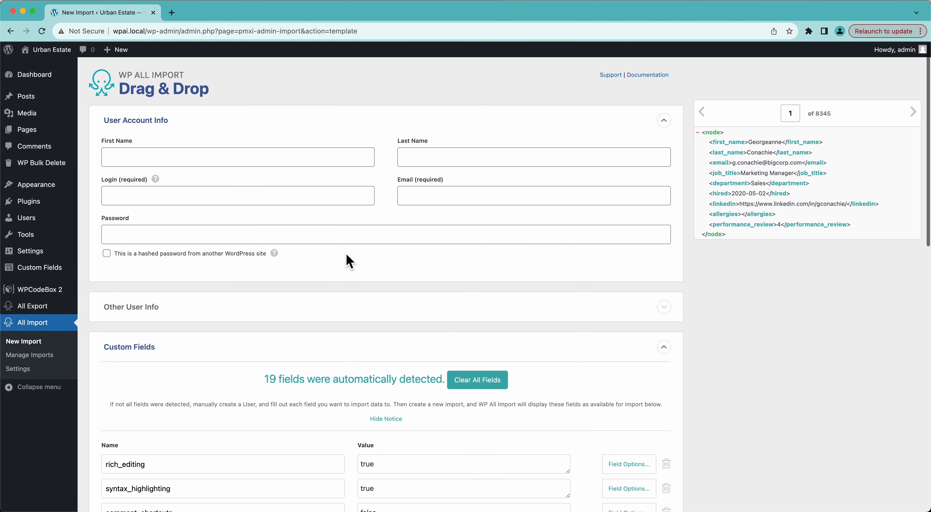
pyautogui.scroll(-6, 289, 237)
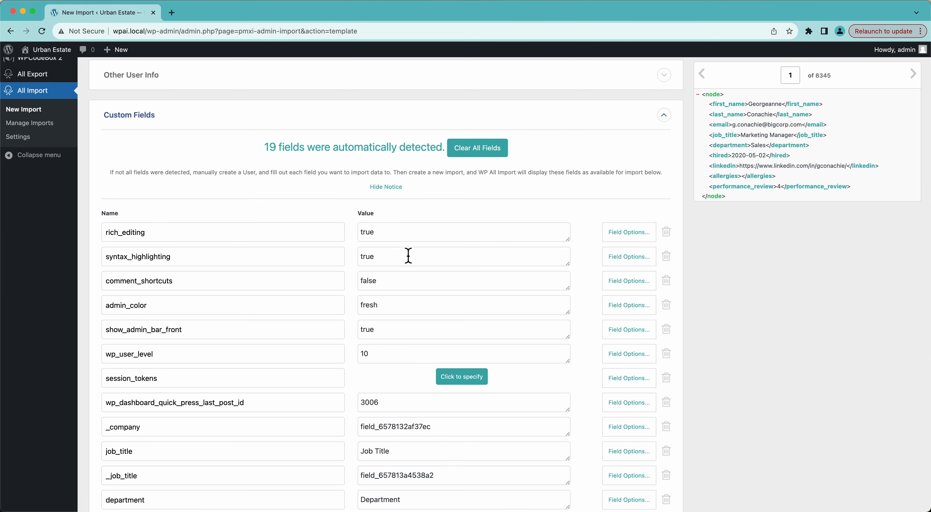
pyautogui.scroll(-1, 408, 255)
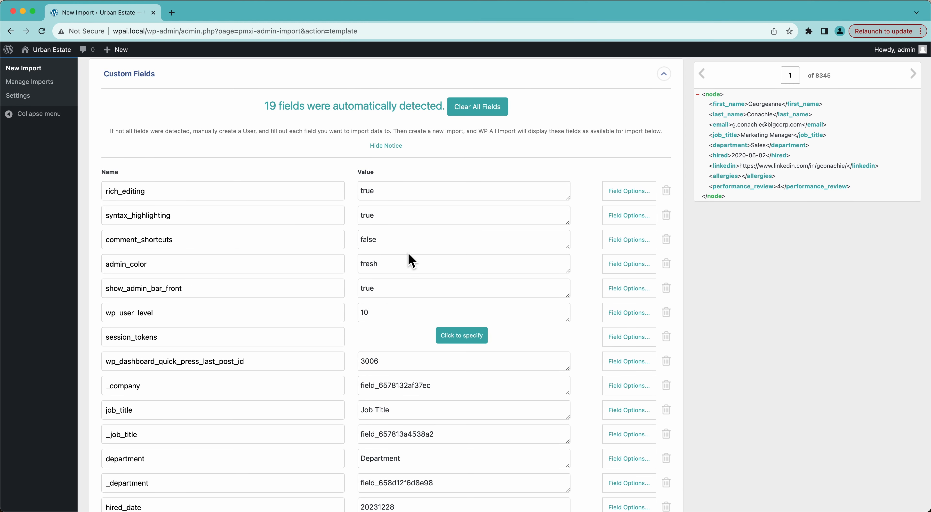
pyautogui.scroll(-6, 408, 252)
pyautogui.scroll(5, 409, 252)
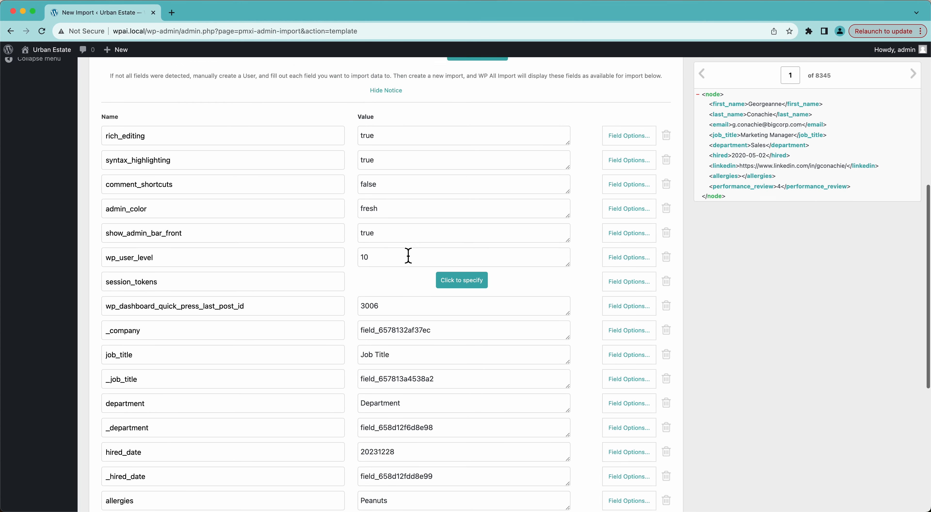
pyautogui.scroll(-5, 408, 256)
pyautogui.scroll(2, 408, 256)
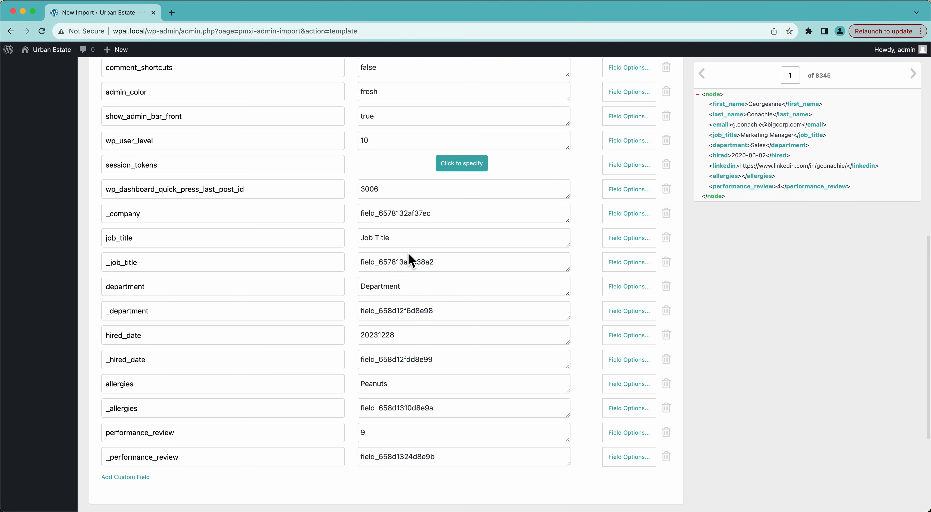
pyautogui.scroll(1, 408, 255)
pyautogui.scroll(-2, 408, 255)
pyautogui.scroll(4, 409, 255)
pyautogui.scroll(-5, 409, 255)
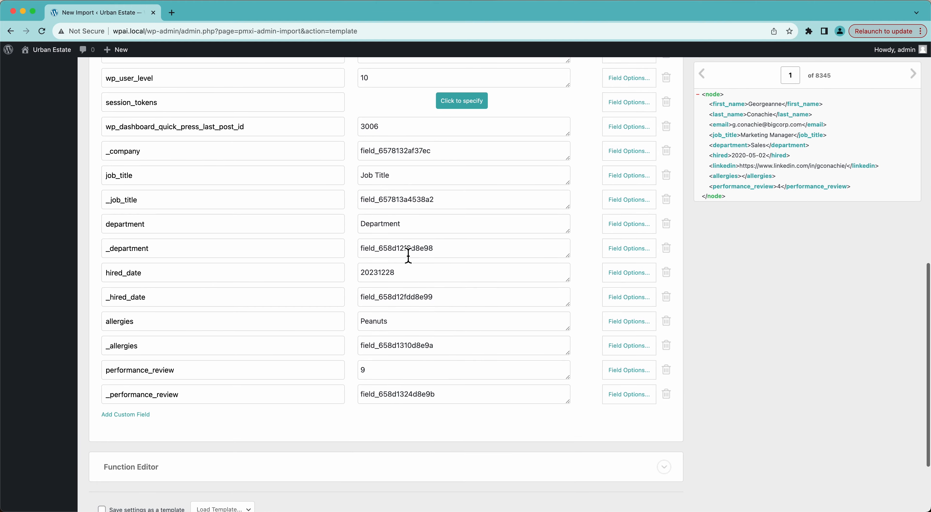
pyautogui.scroll(5, 408, 256)
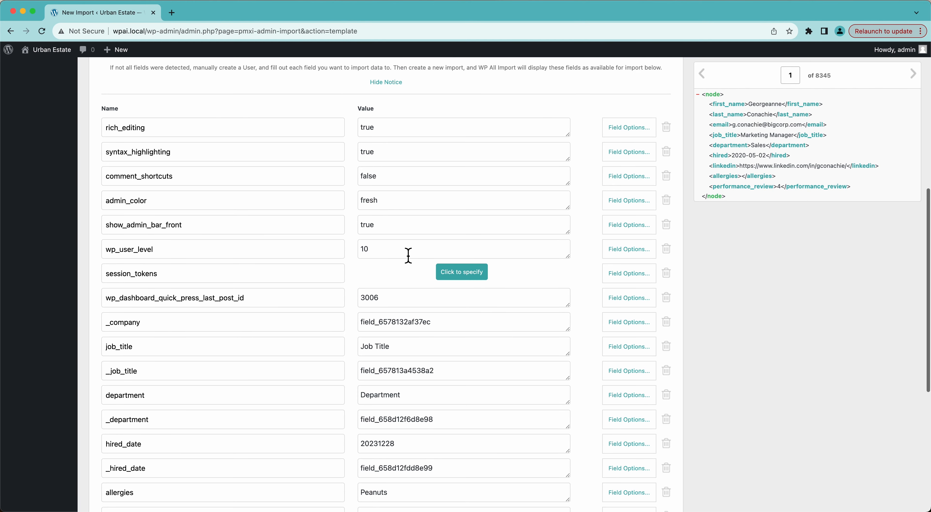
# Step: Delete the WordPress meta fields from rich_editing and admin_color through wp_user_level and _company
pyautogui.click(670, 126)
pyautogui.click(670, 126)
pyautogui.click(669, 127)
pyautogui.click(670, 127)
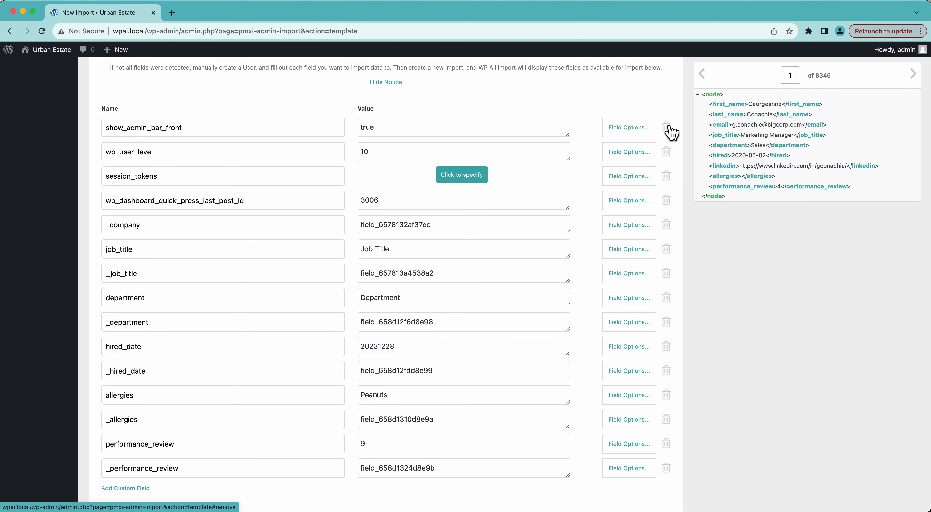
pyautogui.click(669, 127)
pyautogui.click(670, 126)
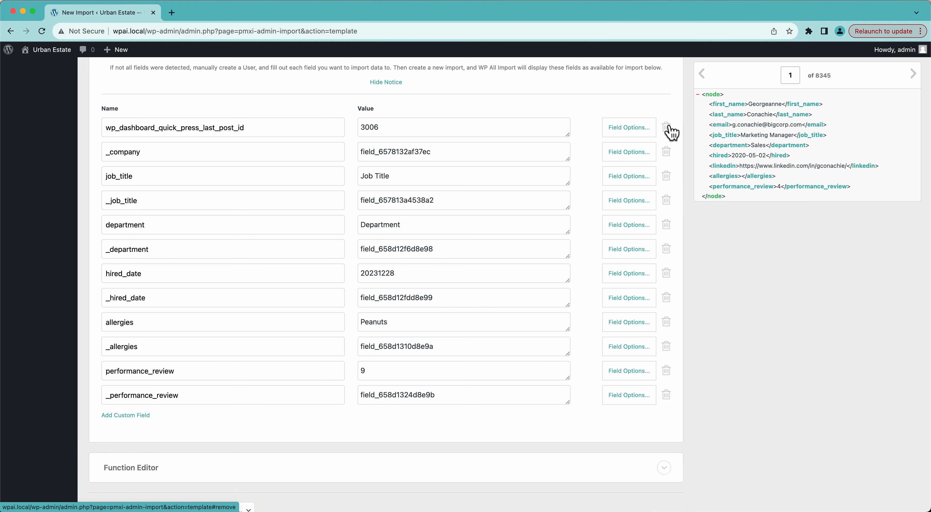
pyautogui.click(667, 127)
pyautogui.click(667, 127)
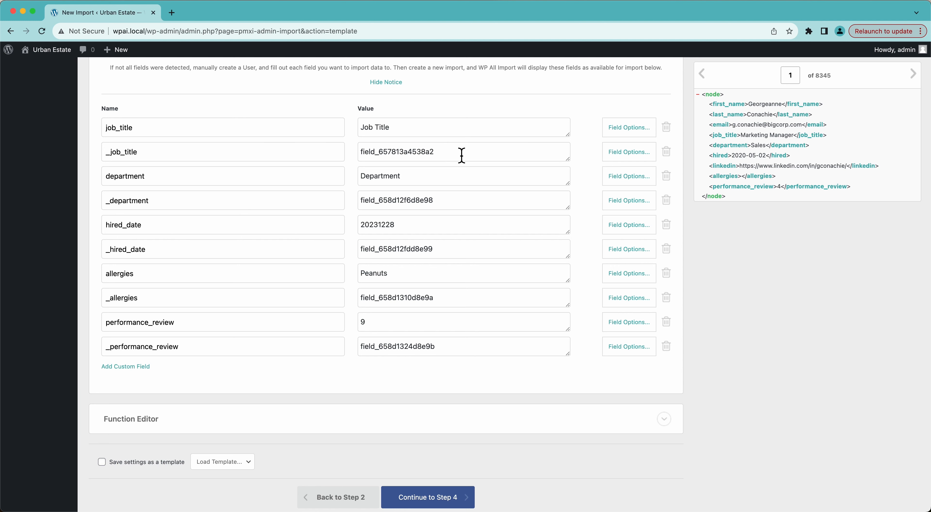
# Step: Delete the ACF reference fields _job_title, _department, _hired_date, _allergies and _performance_review
pyautogui.click(666, 153)
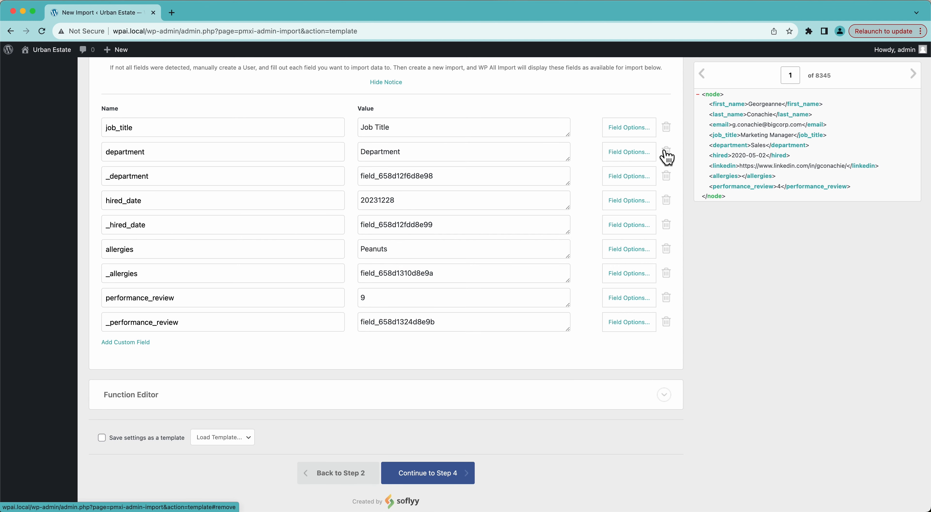
pyautogui.click(667, 177)
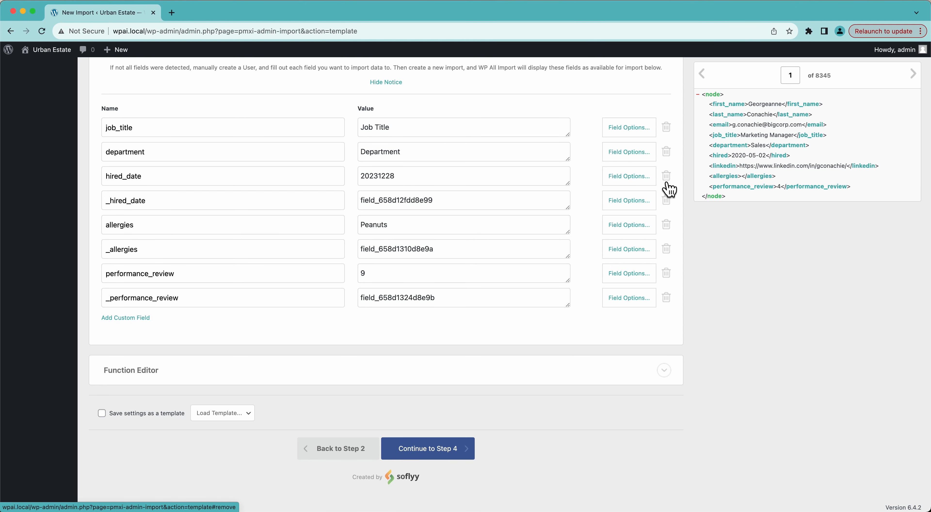
pyautogui.click(667, 203)
pyautogui.click(667, 246)
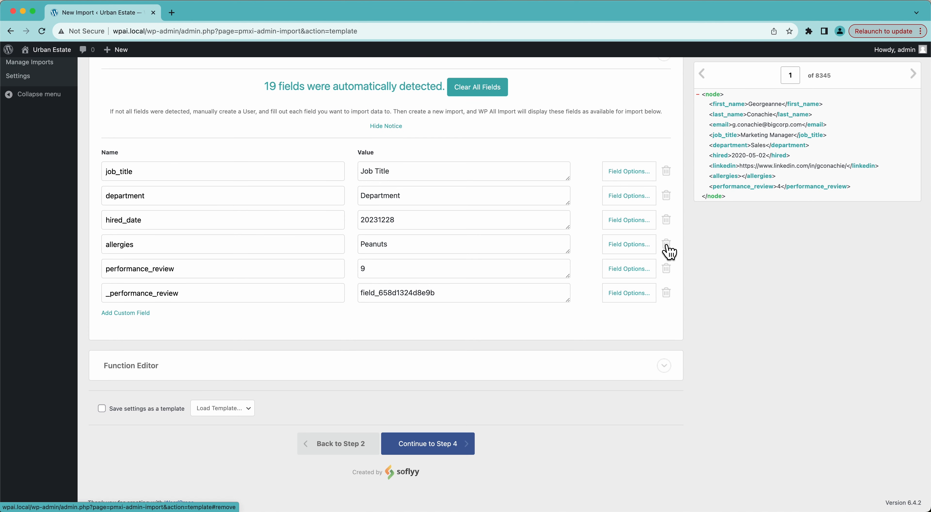
pyautogui.click(667, 297)
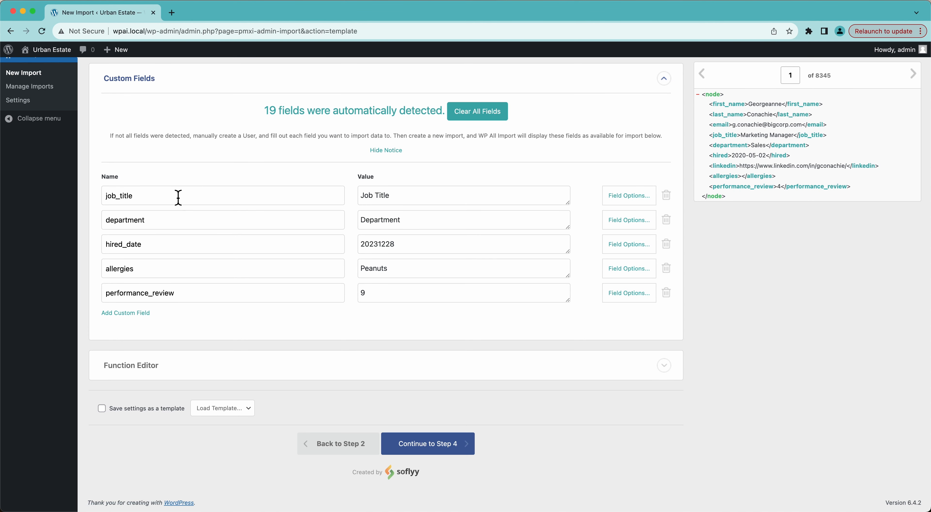
# Step: Clear the sample values Job Title, Department, 20231228, Peanuts and 9 from the five custom fields
pyautogui.moveTo(390, 197); pyautogui.dragTo(361, 195)
pyautogui.press('BackSpace')
pyautogui.click(388, 222)
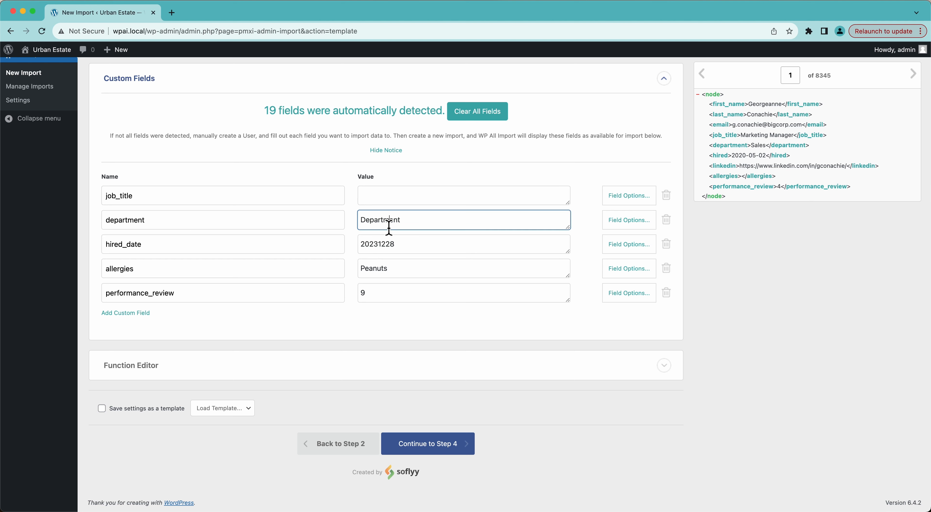
pyautogui.doubleClick(388, 222)
pyautogui.press('BackSpace')
pyautogui.doubleClick(387, 247)
pyautogui.press('BackSpace')
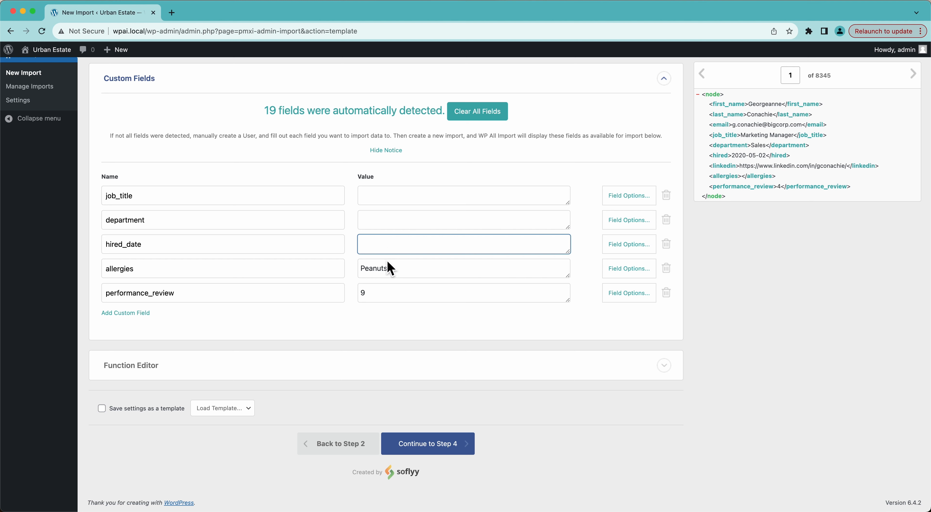
pyautogui.doubleClick(383, 268)
pyautogui.press('BackSpace')
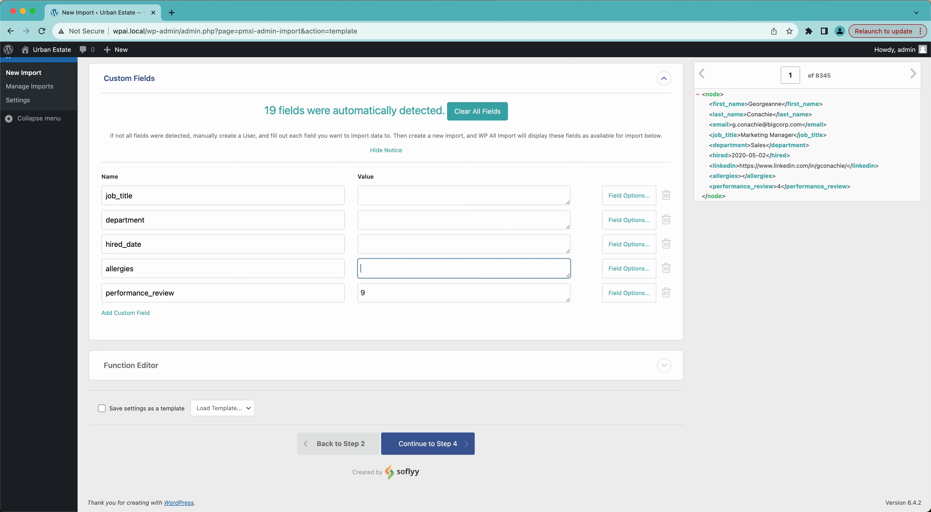
pyautogui.doubleClick(378, 293)
pyautogui.press('BackSpace')
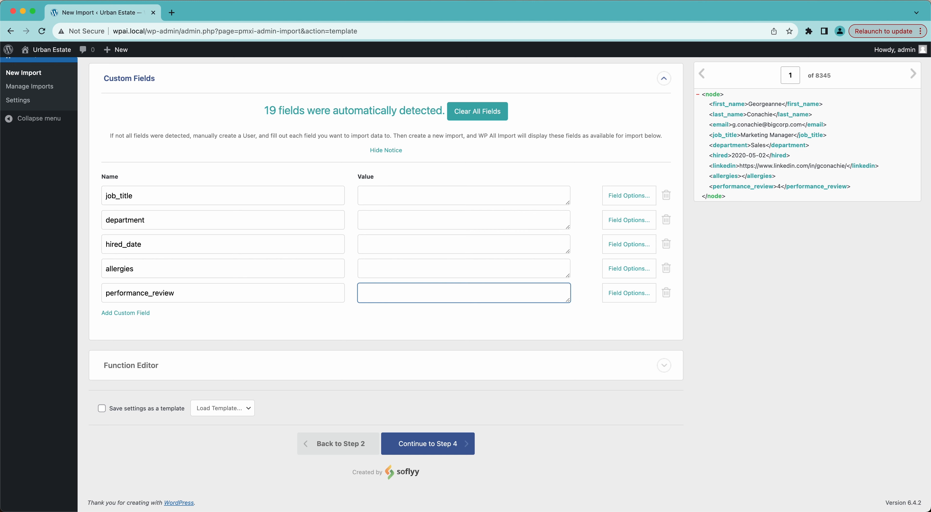
pyautogui.click(771, 253)
# Step: Drag the job_title, department, hired and allergies elements into their matching custom field values
pyautogui.scroll(3, 312, 324)
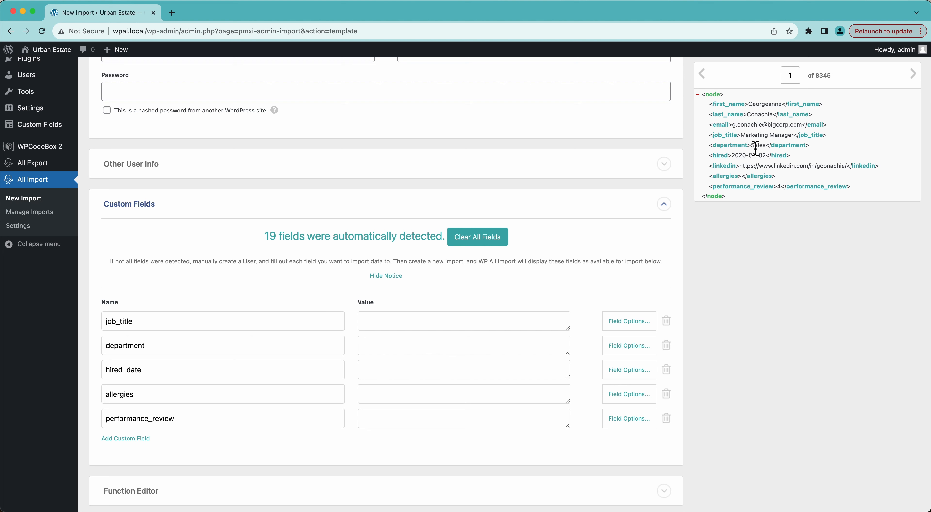
pyautogui.moveTo(731, 136); pyautogui.dragTo(516, 323)
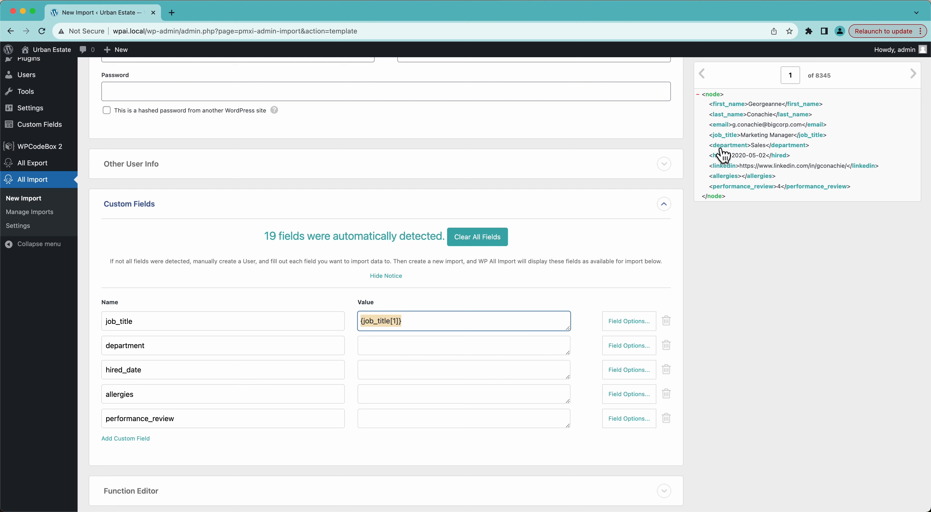
pyautogui.moveTo(722, 149); pyautogui.dragTo(511, 341)
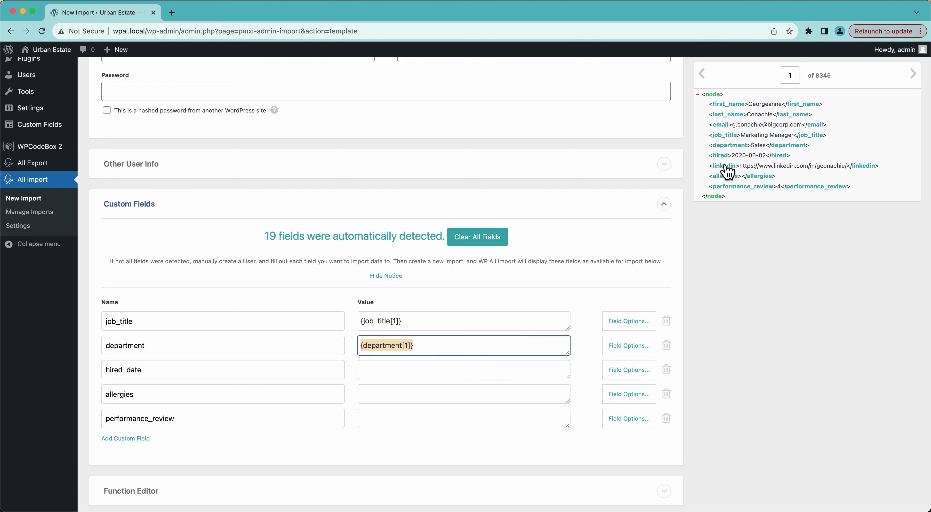
pyautogui.moveTo(724, 159); pyautogui.dragTo(478, 372)
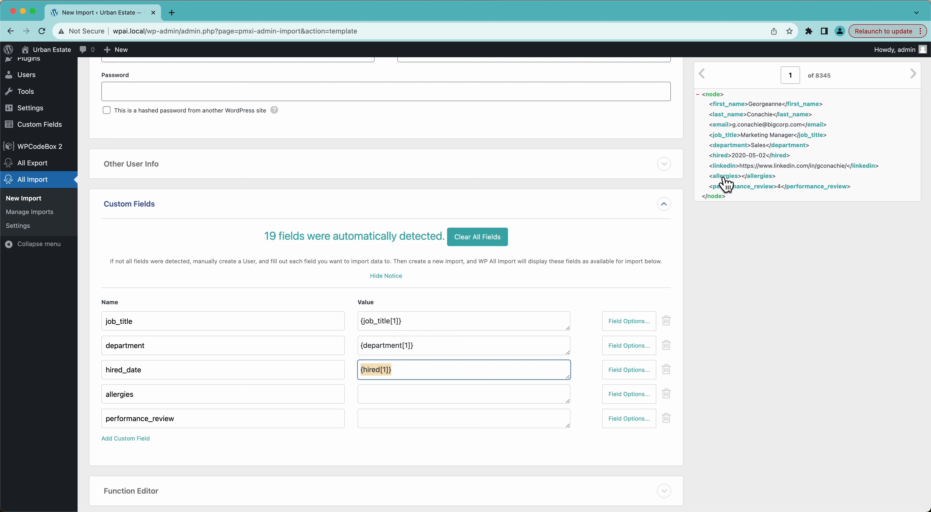
pyautogui.moveTo(725, 179); pyautogui.dragTo(409, 399)
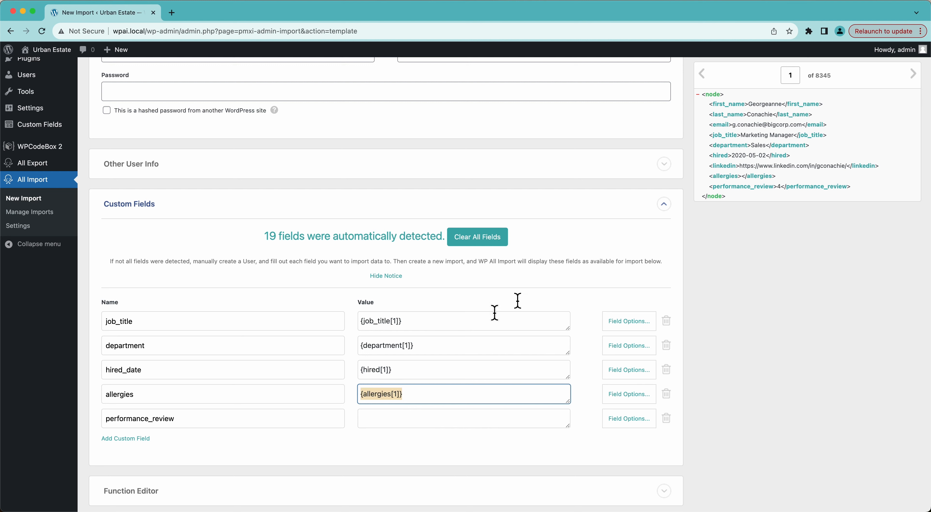
pyautogui.moveTo(731, 188); pyautogui.dragTo(463, 418)
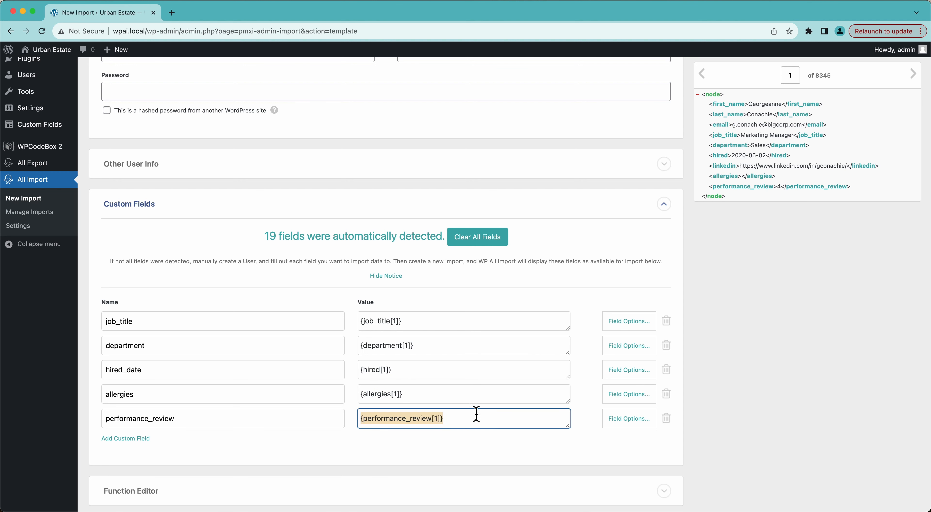
pyautogui.click(701, 375)
pyautogui.scroll(4, 700, 375)
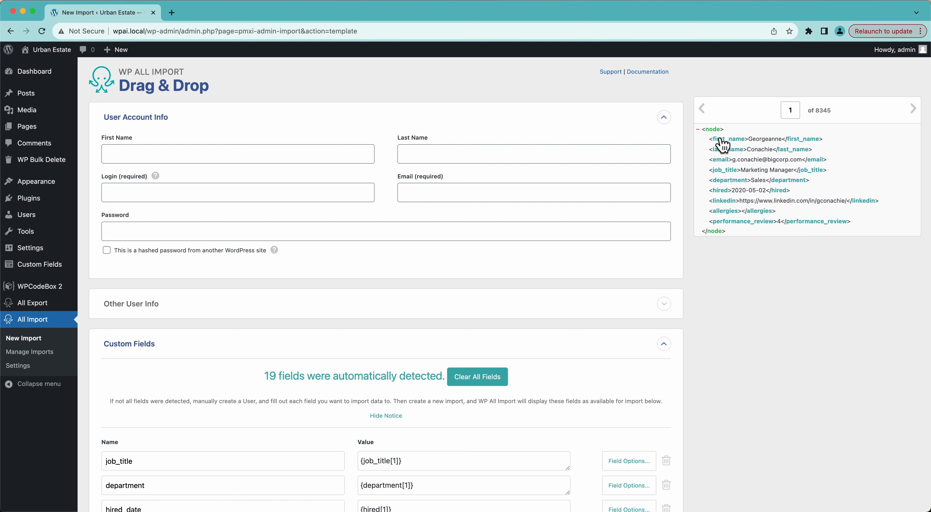
# Step: Map First Name and Last Name to the name elements, Login to both, and Email to last_name
pyautogui.moveTo(722, 145); pyautogui.dragTo(362, 153)
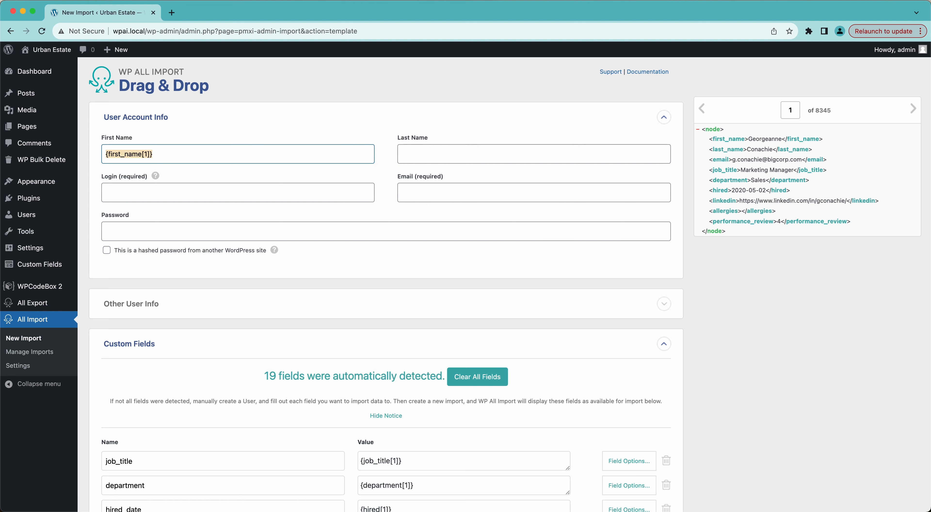
pyautogui.moveTo(725, 149); pyautogui.dragTo(628, 158)
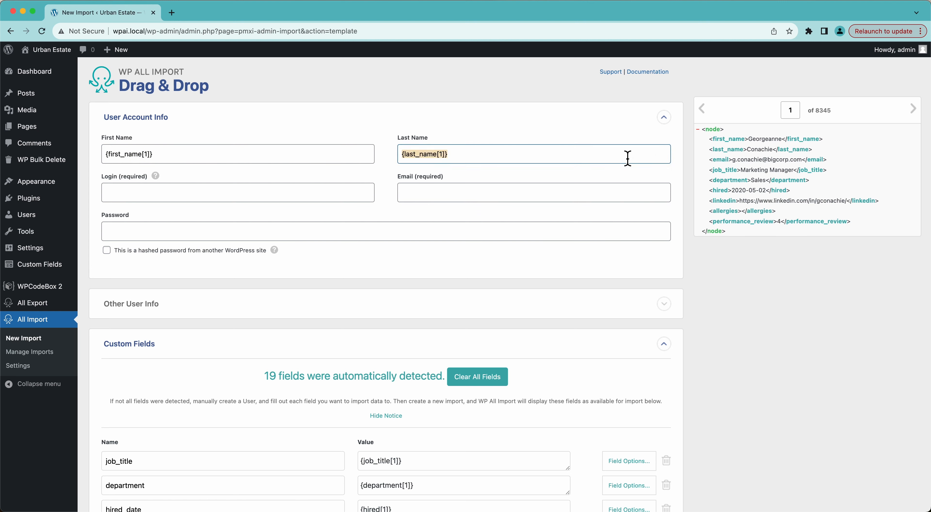
pyautogui.moveTo(156, 178)
pyautogui.moveTo(730, 145); pyautogui.dragTo(327, 194)
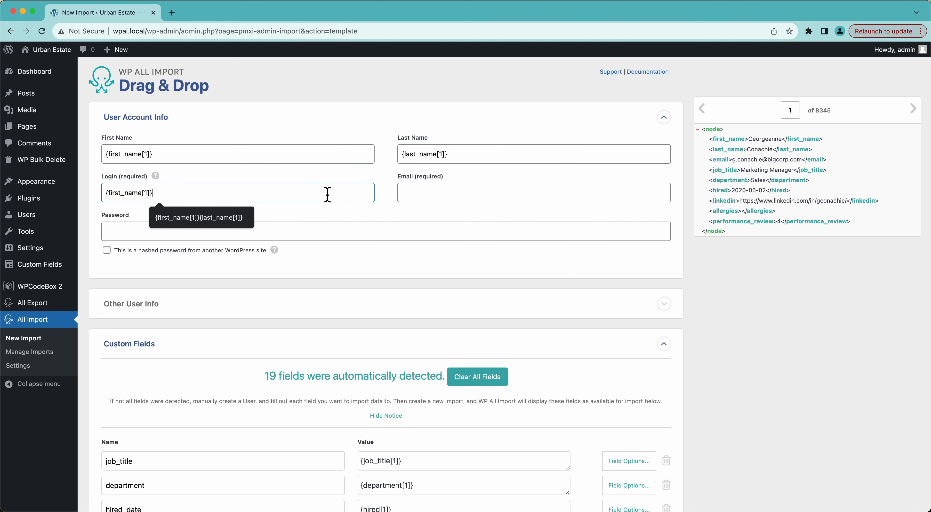
pyautogui.moveTo(730, 149); pyautogui.dragTo(331, 195)
pyautogui.click(476, 196)
pyautogui.moveTo(715, 158); pyautogui.dragTo(455, 198)
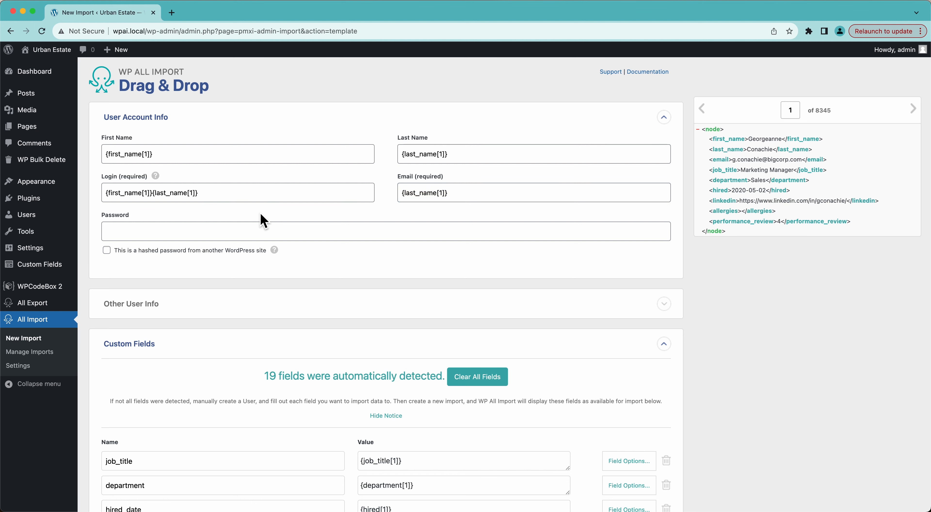
# Step: Expand the Other User Info settings below the account fields
pyautogui.scroll(-3, 264, 221)
pyautogui.click(137, 228)
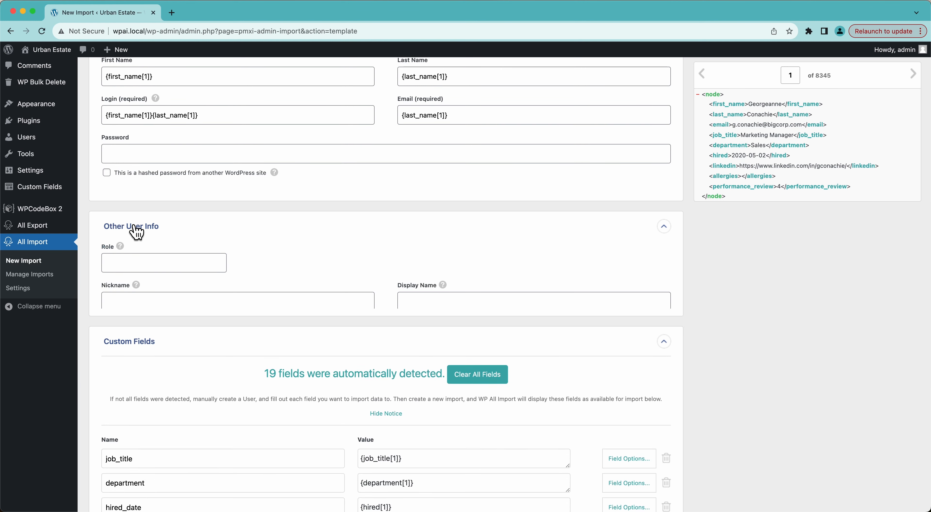
pyautogui.scroll(-2, 136, 231)
pyautogui.moveTo(121, 197)
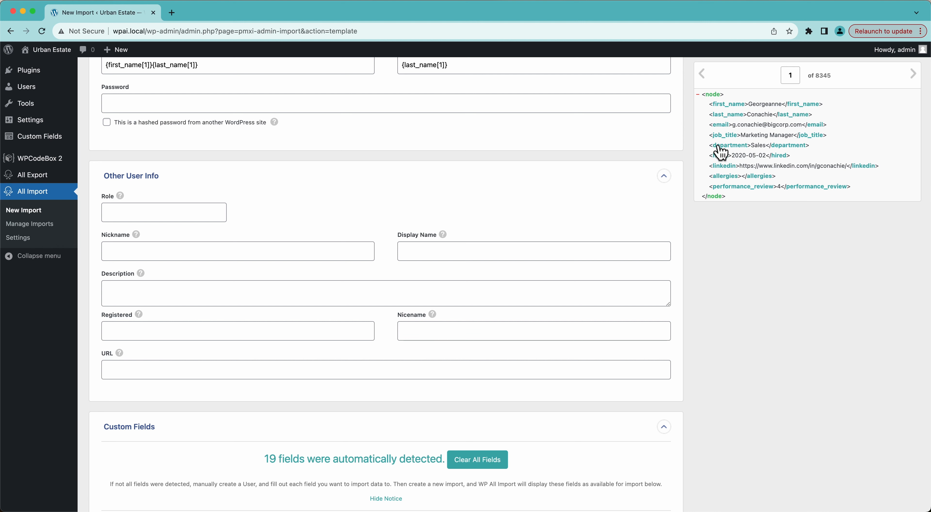
# Step: Replace the Role mapping with subscriber for every imported user
pyautogui.moveTo(719, 148); pyautogui.dragTo(212, 211)
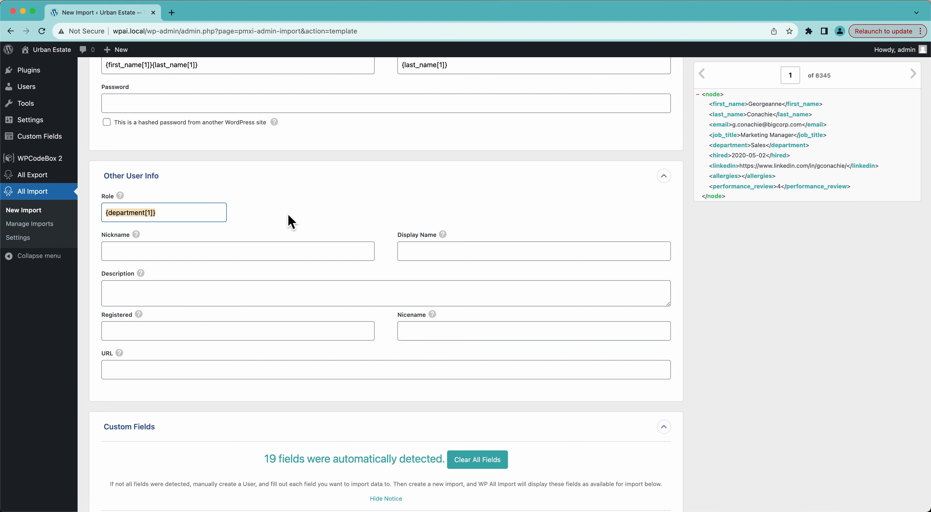
pyautogui.tripleClick(206, 213)
pyautogui.press('BackSpace')
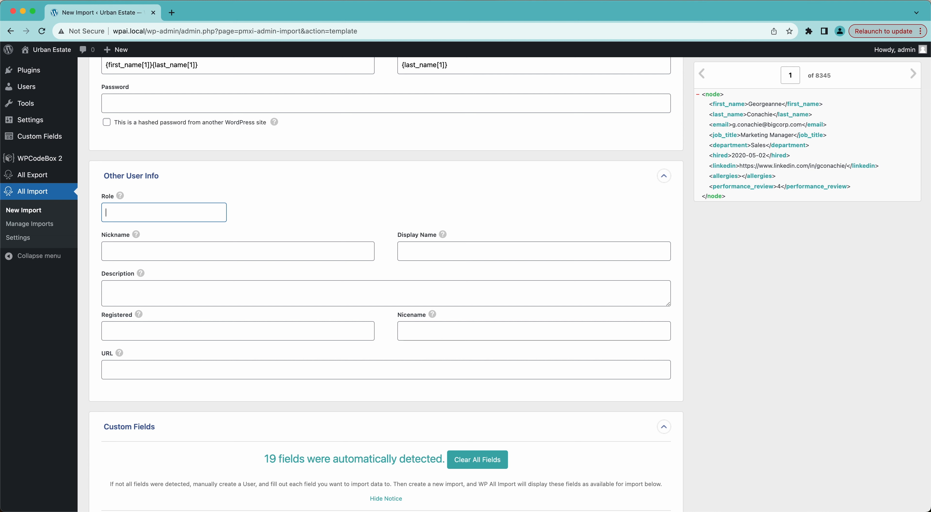
pyautogui.write('subscriber')
pyautogui.moveTo(138, 239)
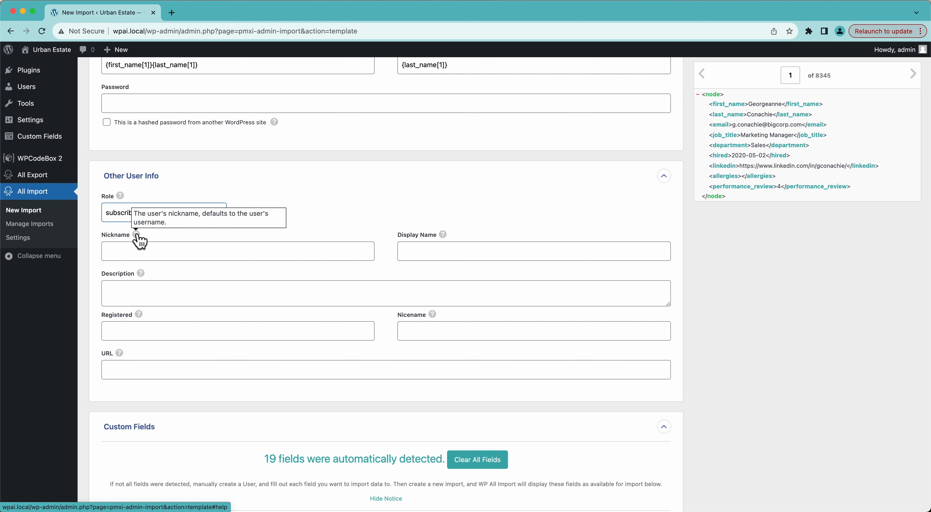
pyautogui.scroll(3, 138, 239)
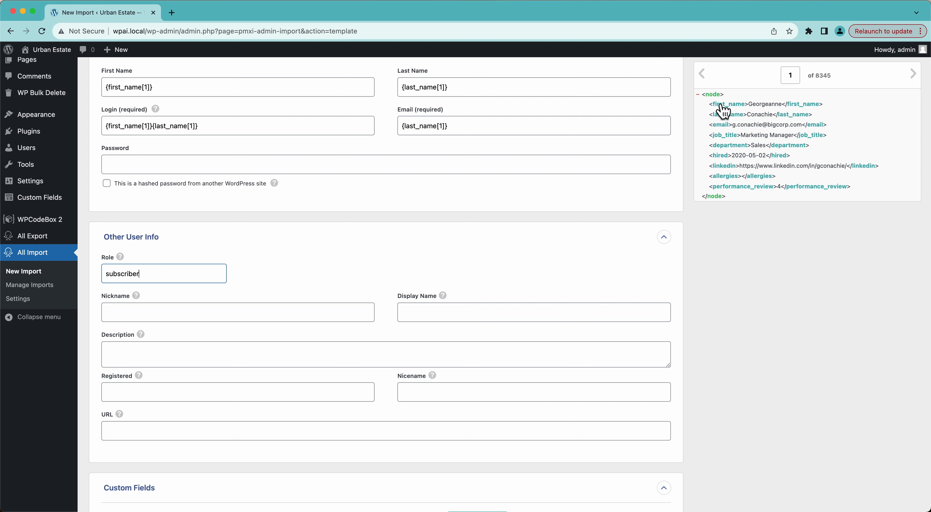
# Step: Map {first_name[1]} {last_name[1]} into the Nickname field
pyautogui.moveTo(723, 111); pyautogui.dragTo(166, 313)
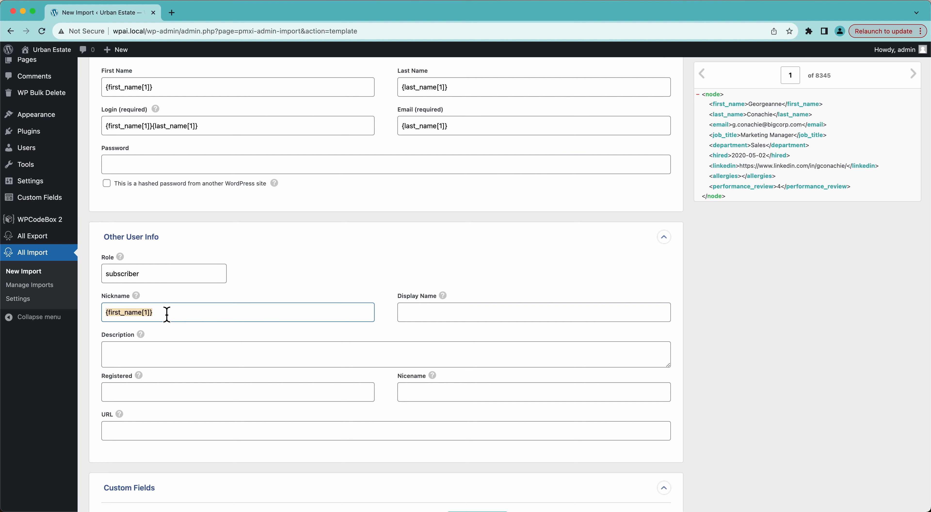
pyautogui.click(724, 116)
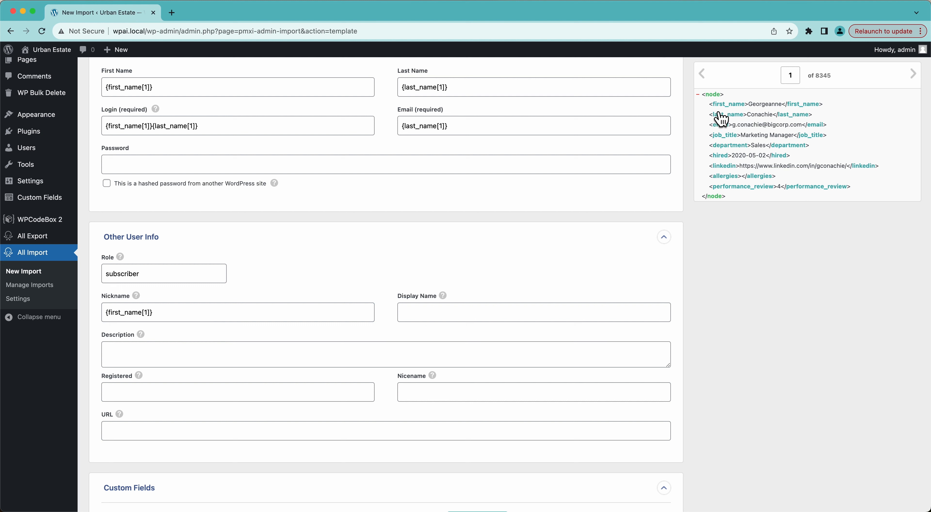
pyautogui.moveTo(721, 119); pyautogui.dragTo(314, 254)
pyautogui.moveTo(746, 117); pyautogui.dragTo(185, 318)
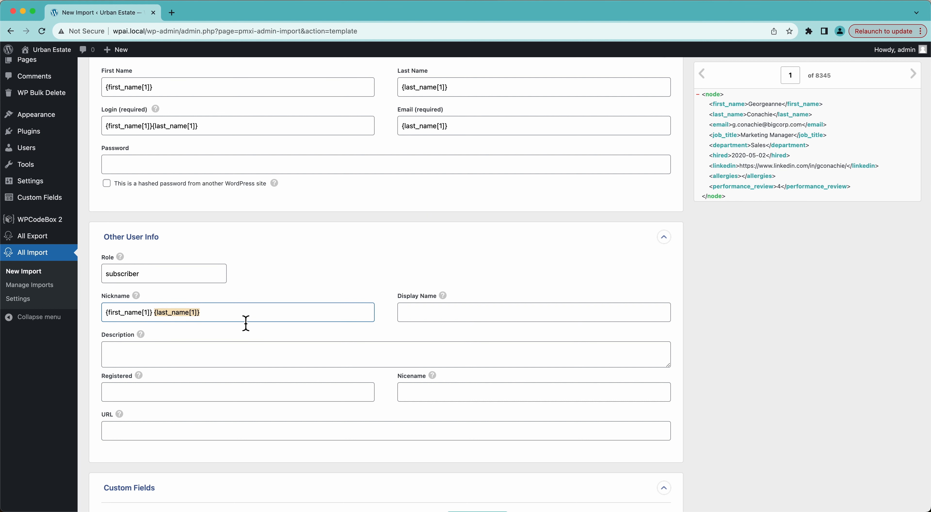
# Step: Copy the Nickname mapping into Display Name, keeping a single copy
pyautogui.click(412, 317)
pyautogui.click(442, 297)
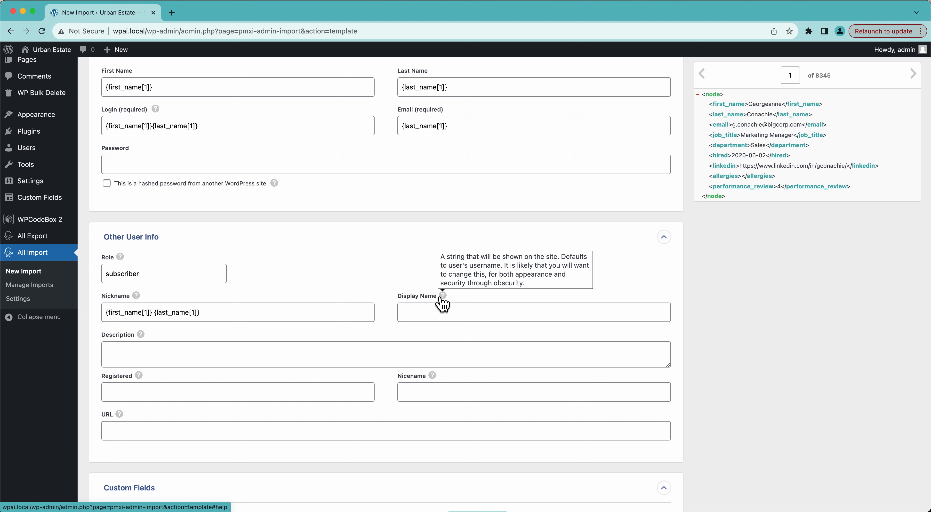
pyautogui.click(319, 321)
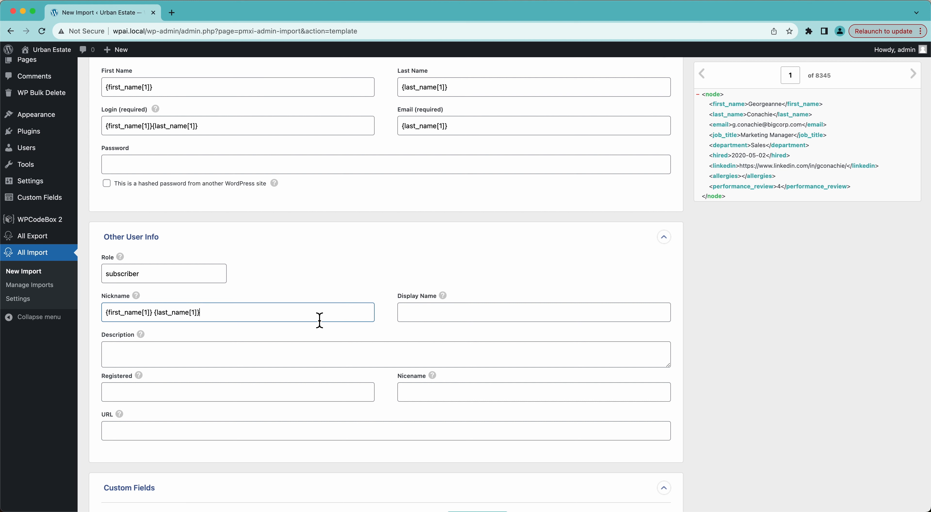
pyautogui.tripleClick(320, 320)
pyautogui.press('super+c')
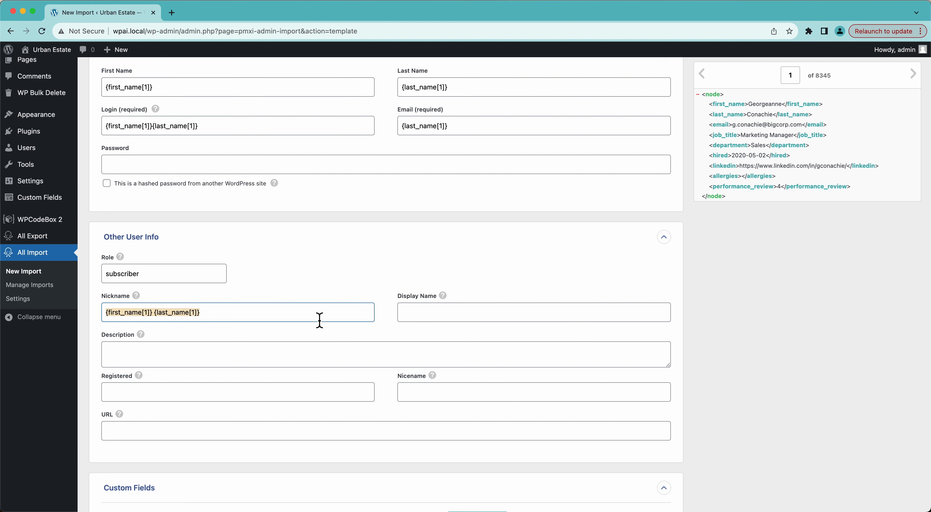
pyautogui.click(412, 318)
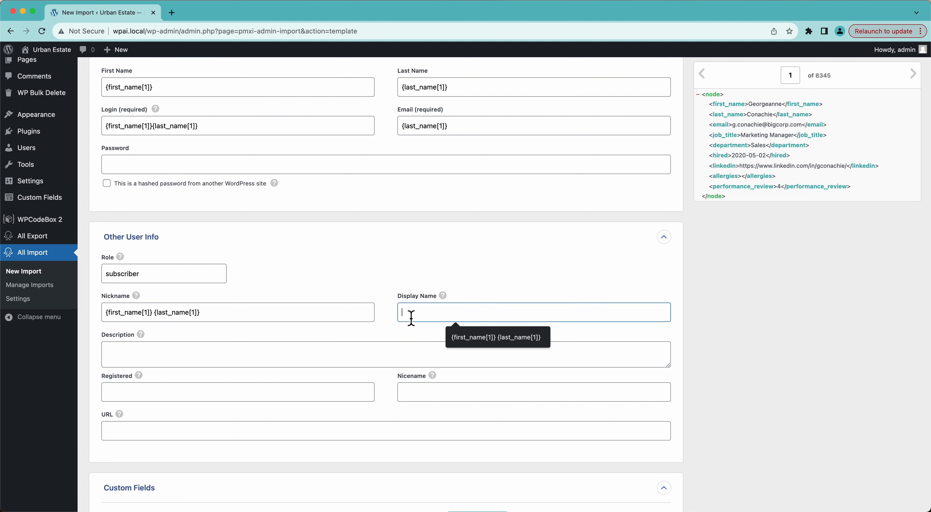
pyautogui.press('super+v')
pyautogui.press('super+v')
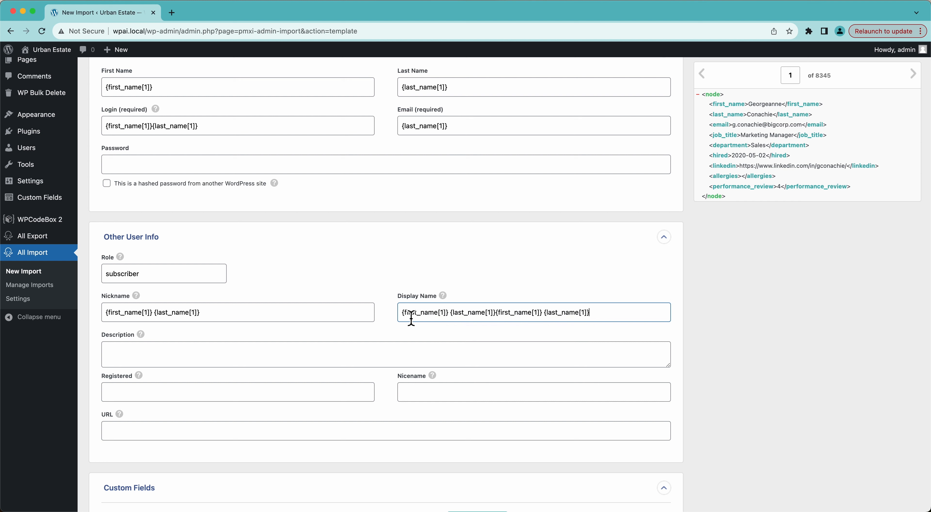
pyautogui.press('super+z')
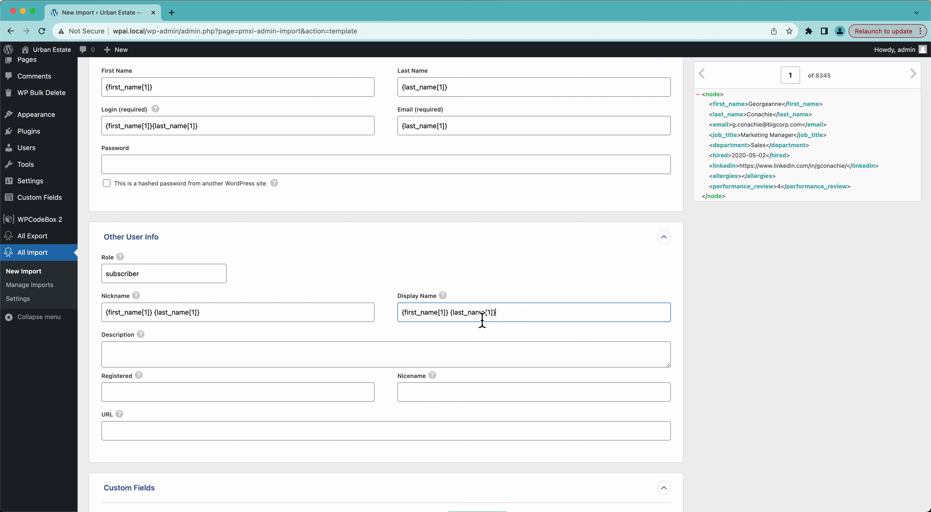
pyautogui.click(319, 358)
pyautogui.scroll(-1, 803, 307)
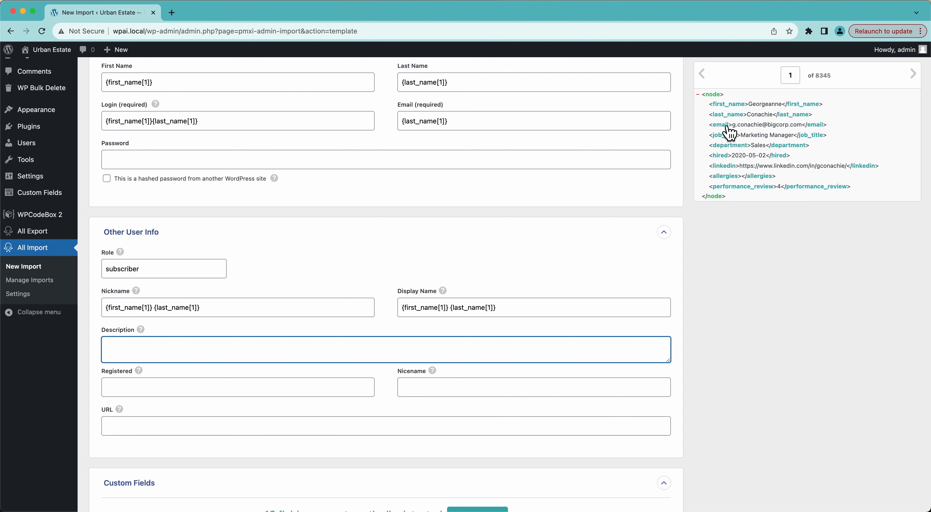
# Step: Build the Description as '{job_title[1]} in the {department[1]} department.'
pyautogui.moveTo(730, 141); pyautogui.dragTo(360, 348)
pyautogui.click(388, 346)
pyautogui.moveTo(731, 147); pyautogui.dragTo(451, 347)
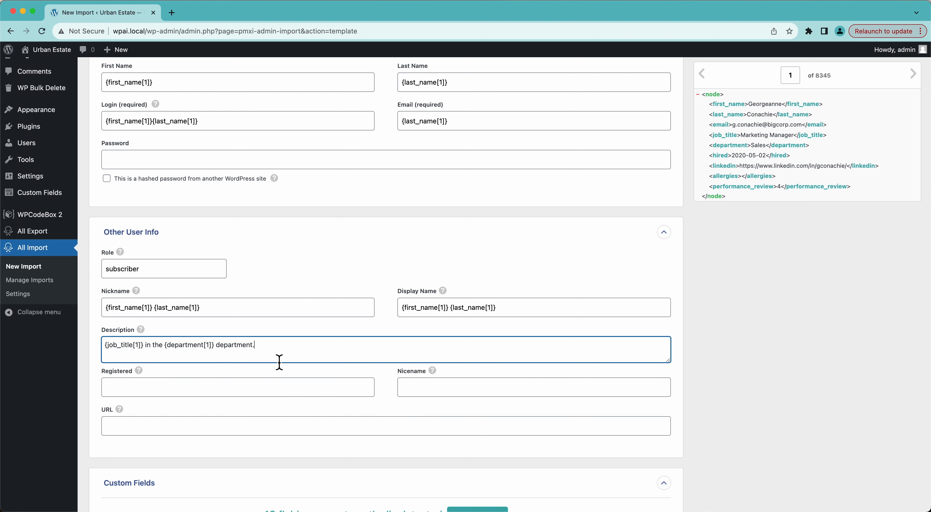
# Step: Preview the second record, then return the preview to record 1
pyautogui.click(913, 74)
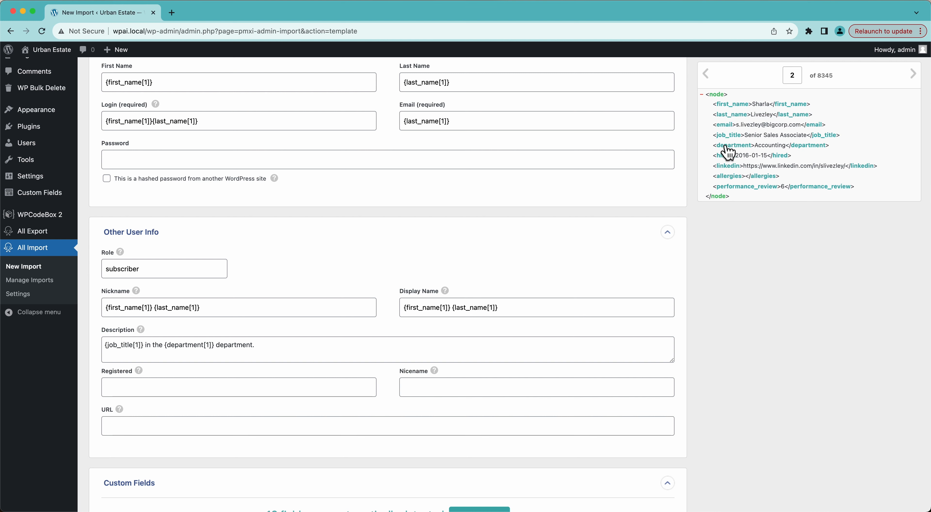
pyautogui.moveTo(767, 127); pyautogui.dragTo(787, 129)
pyautogui.click(762, 254)
pyautogui.click(704, 74)
pyautogui.scroll(-1, 363, 321)
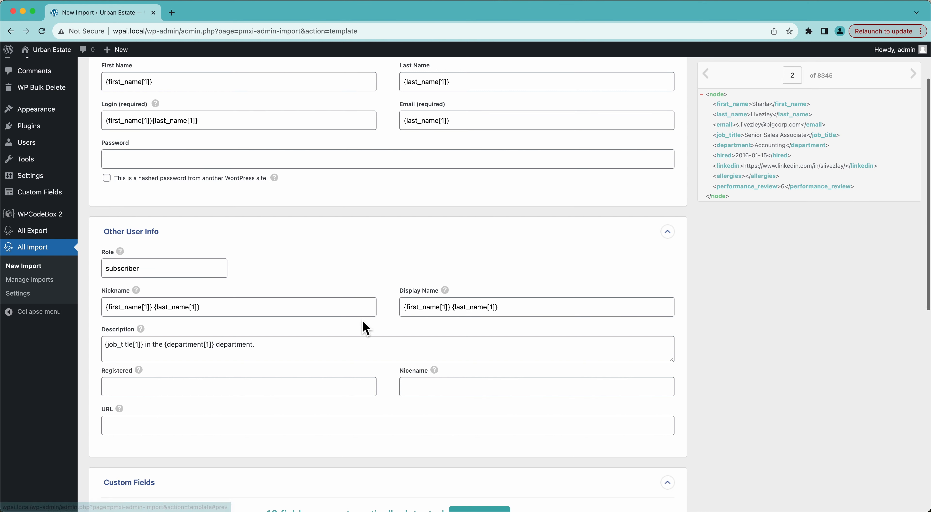
pyautogui.scroll(-2, 363, 321)
pyautogui.moveTo(139, 307)
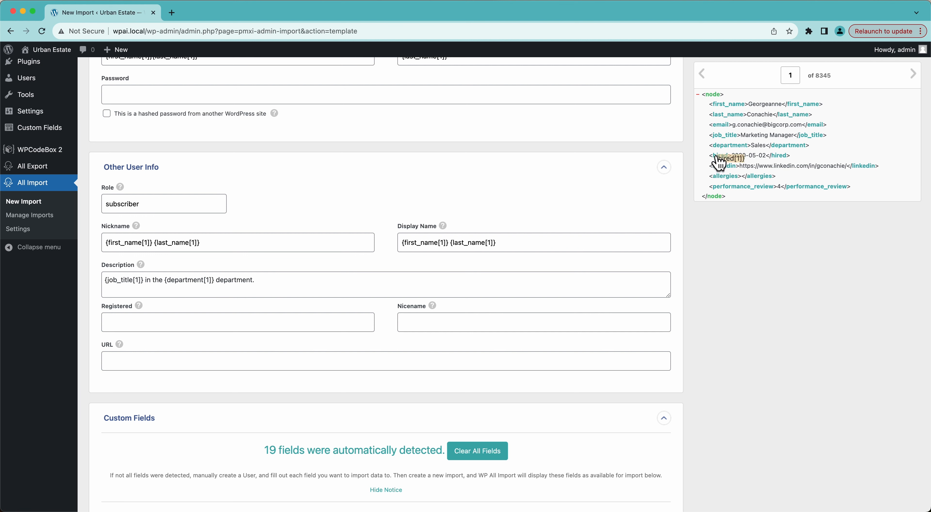
# Step: Map {hired[1]} into Registered and {linkedin[1]} into URL, leaving Nicename empty
pyautogui.moveTo(720, 159); pyautogui.dragTo(342, 322)
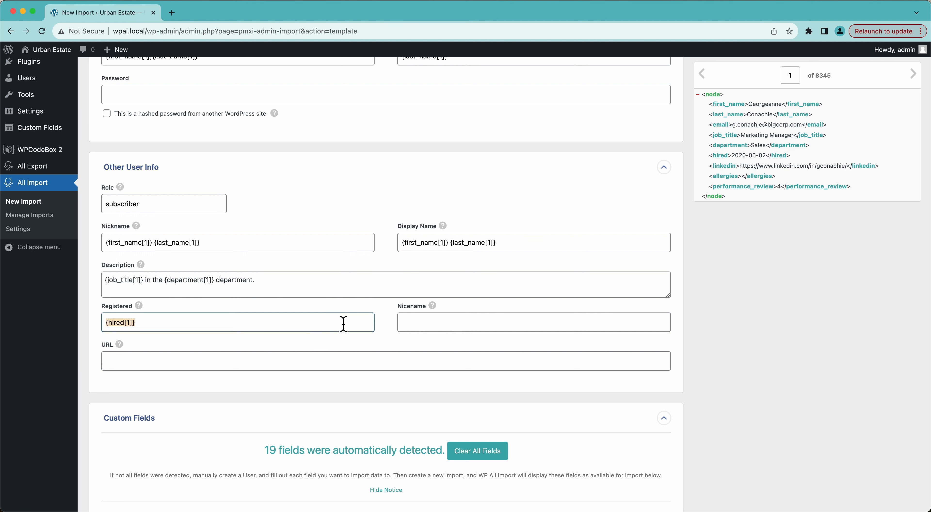
pyautogui.click(435, 323)
pyautogui.moveTo(434, 314)
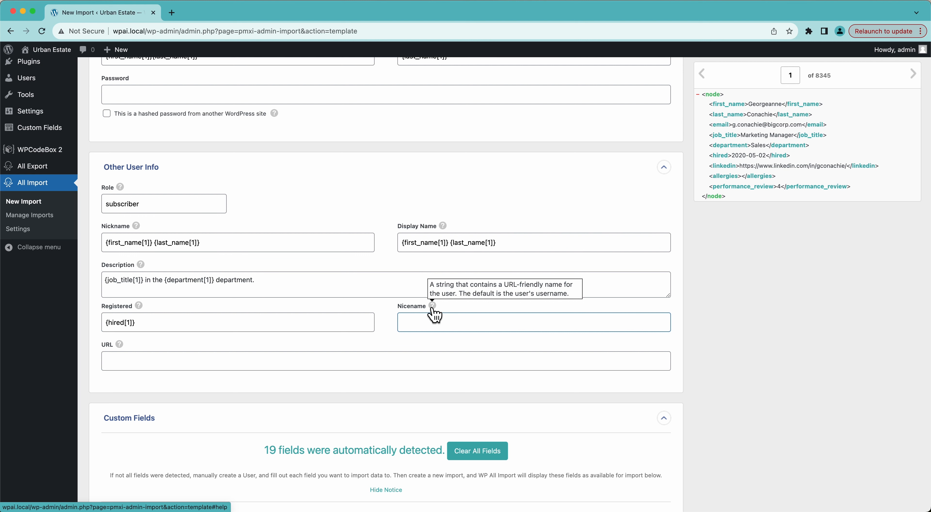
pyautogui.scroll(-1, 434, 314)
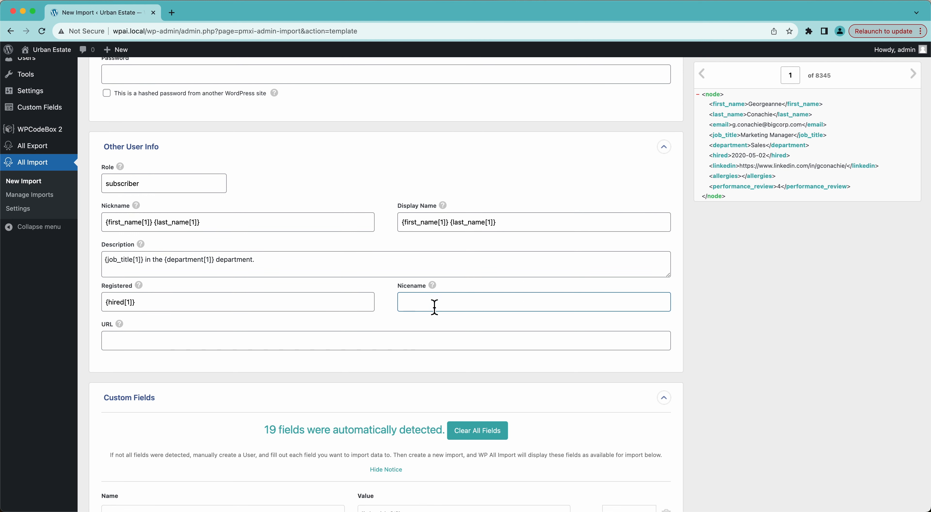
pyautogui.scroll(-2, 410, 341)
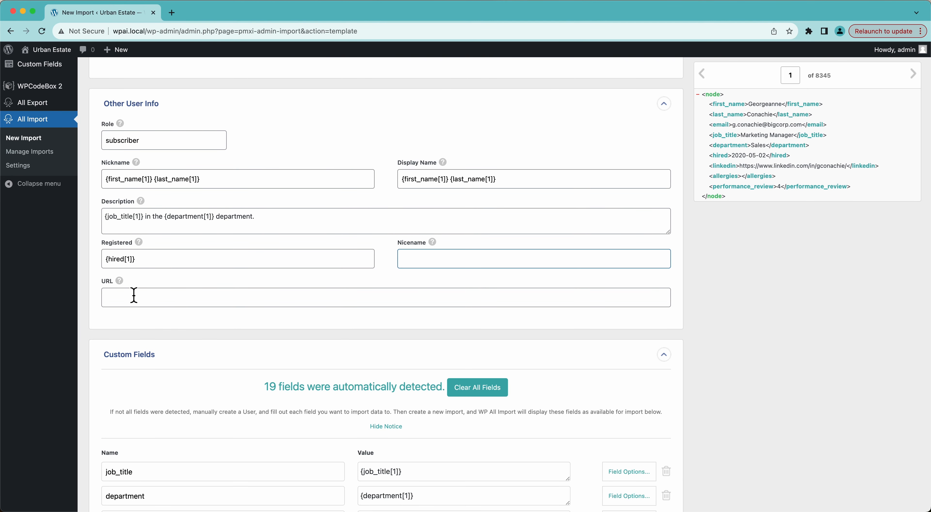
pyautogui.moveTo(120, 282)
pyautogui.moveTo(726, 166); pyautogui.dragTo(451, 302)
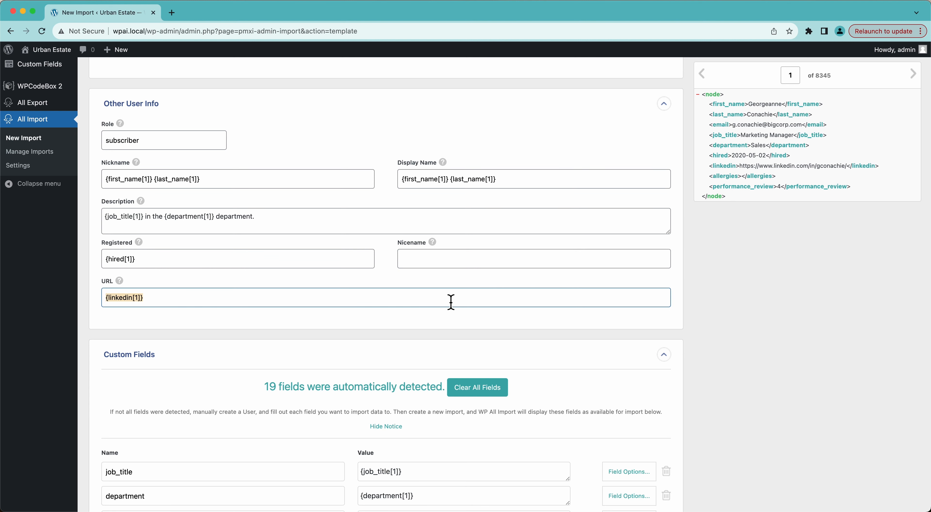
pyautogui.scroll(-3, 719, 307)
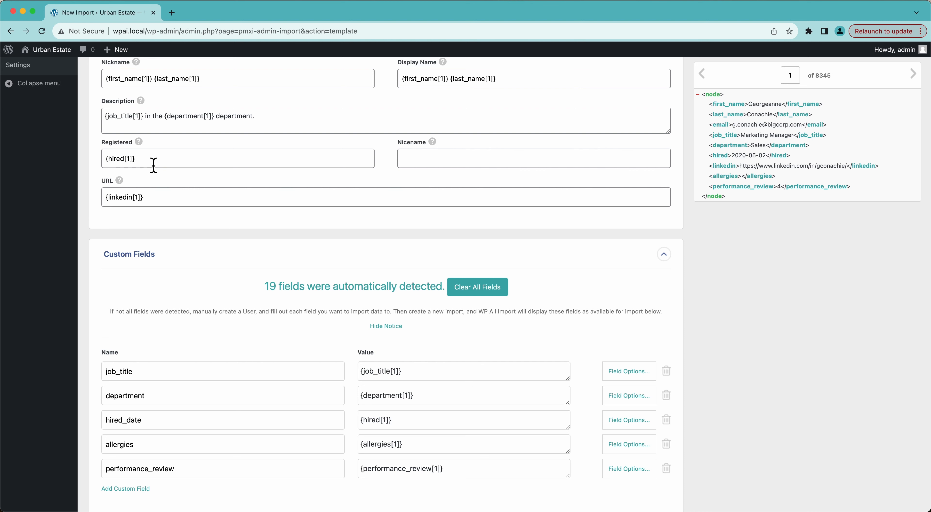
# Step: Scroll past the hired_date custom field and expand the Function Editor beneath it
pyautogui.scroll(-5, 770, 358)
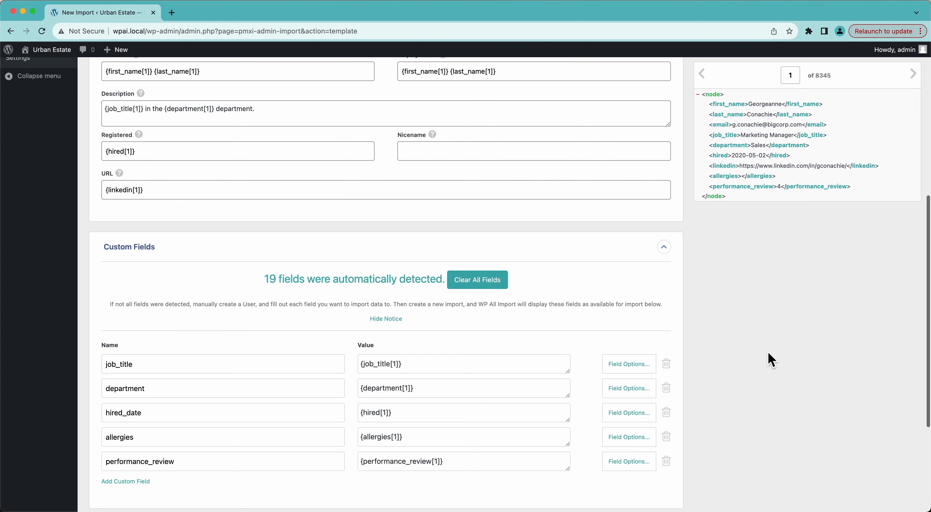
pyautogui.scroll(14, 770, 359)
pyautogui.scroll(-8, 770, 358)
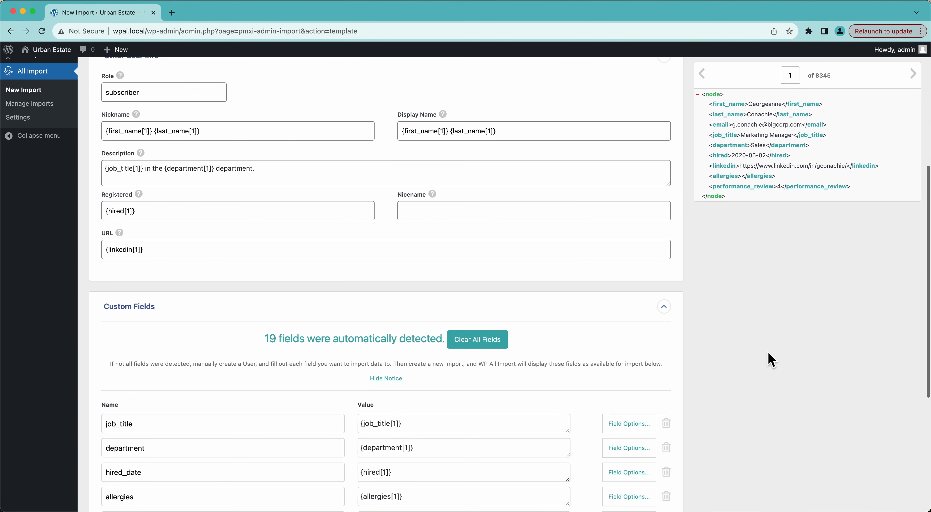
pyautogui.scroll(-4, 770, 358)
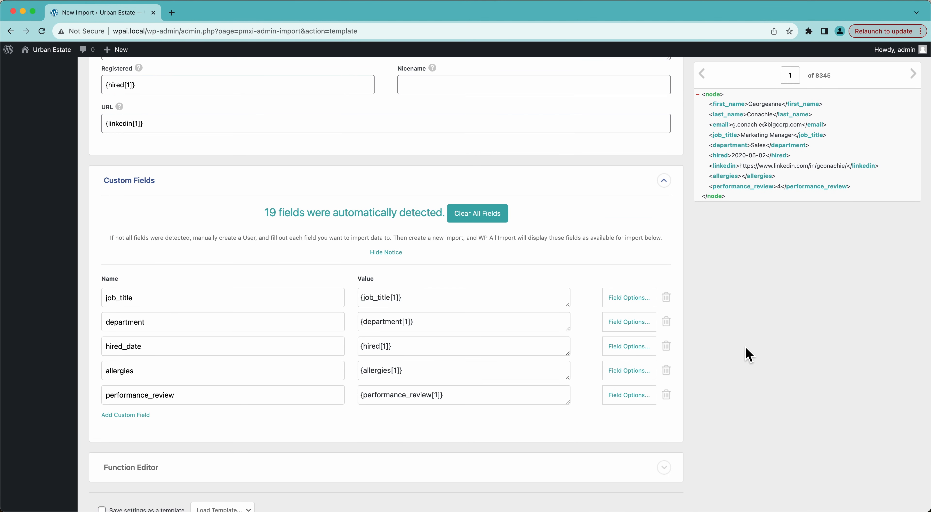
pyautogui.scroll(3, 380, 153)
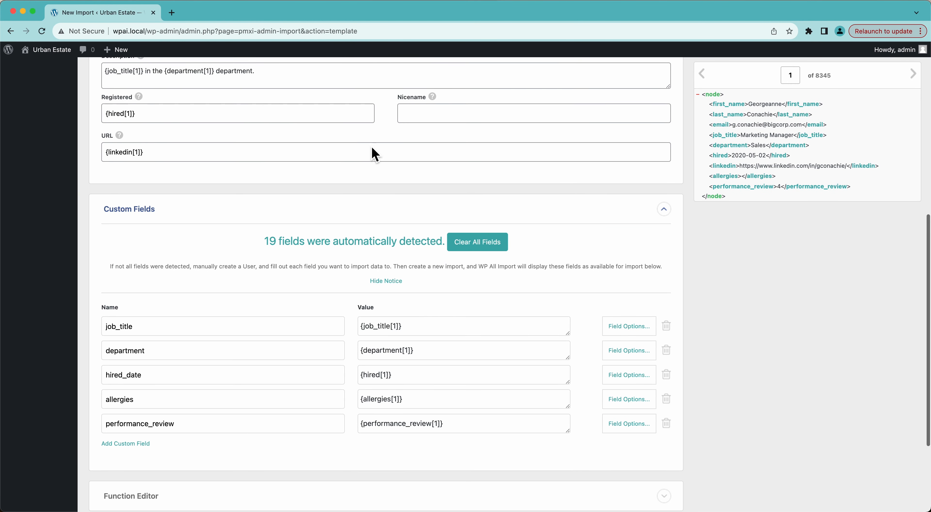
pyautogui.moveTo(138, 137)
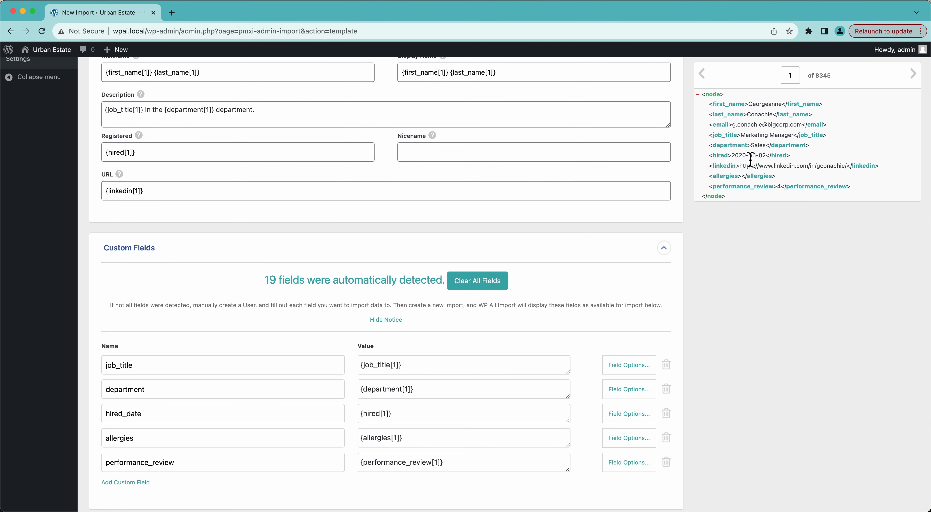
pyautogui.scroll(-3, 272, 362)
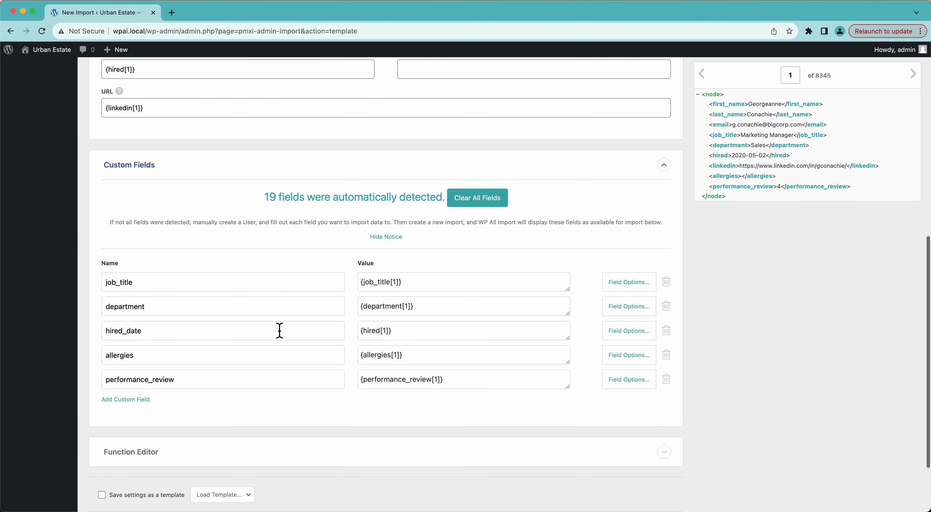
pyautogui.click(411, 338)
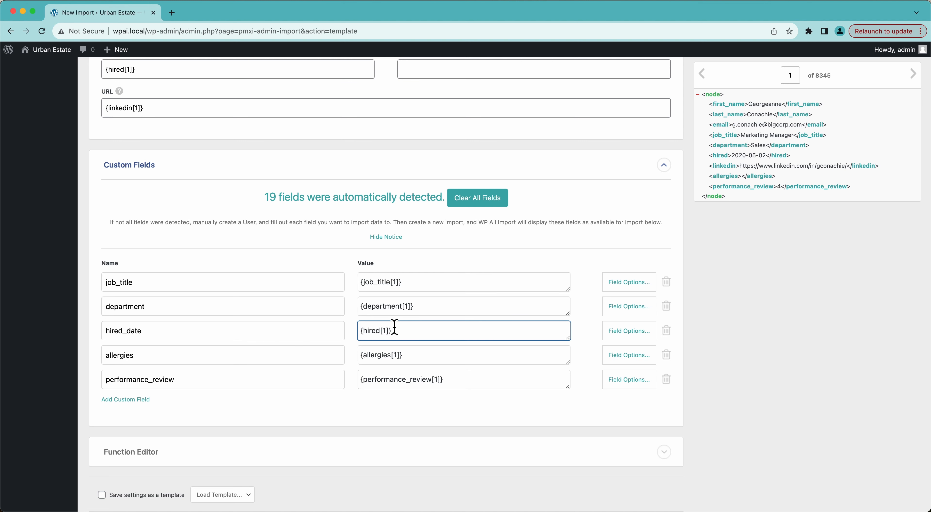
pyautogui.scroll(-2, 405, 326)
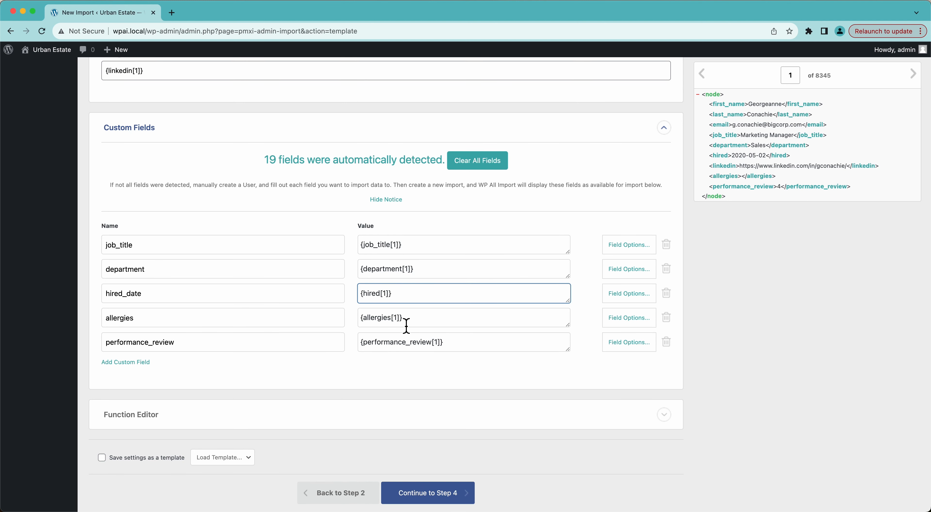
pyautogui.click(160, 418)
pyautogui.scroll(-3, 162, 362)
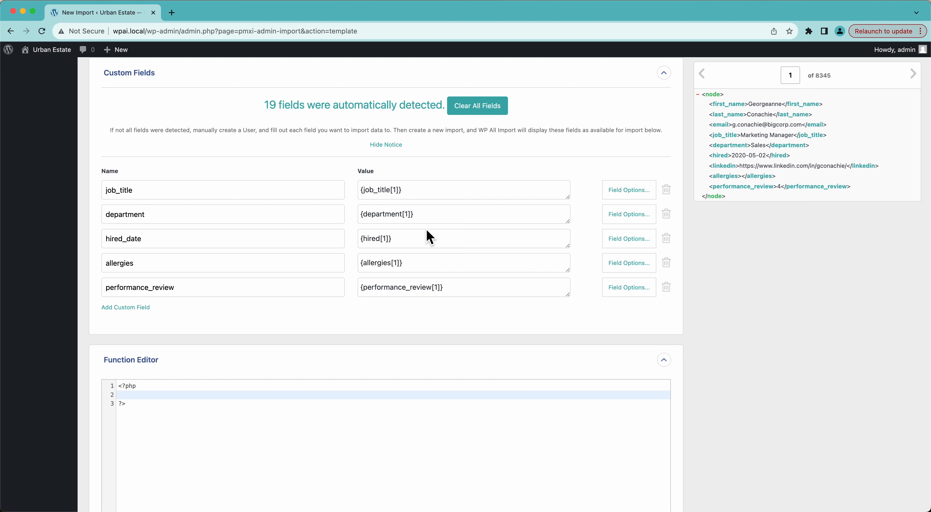
# Step: Change the hired_date value to [change_date({hired[1]})]
pyautogui.click(362, 243)
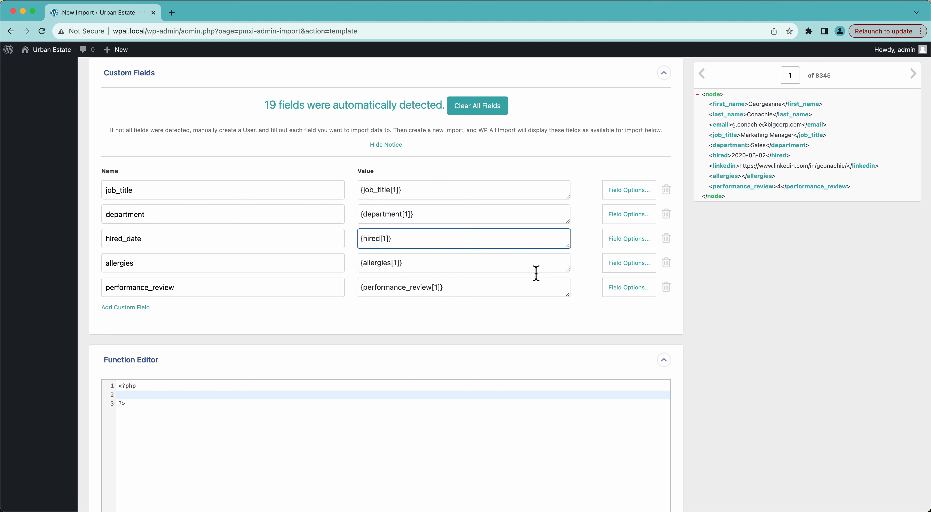
pyautogui.write('[')
pyautogui.press('shift+super+Left')
pyautogui.click(363, 239)
pyautogui.write('change_date(')
pyautogui.moveTo(364, 243); pyautogui.dragTo(440, 243)
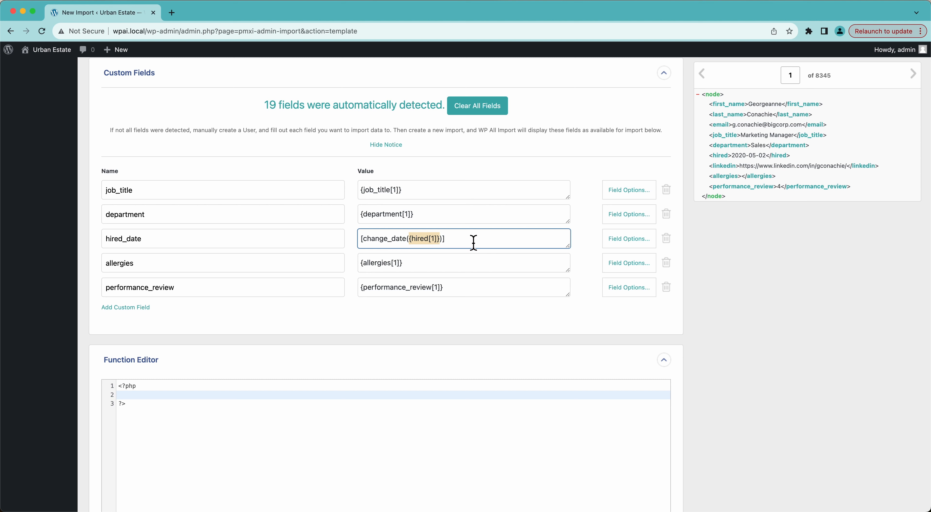
# Step: Write function change_date($date) { // do stuff } in the Function Editor
pyautogui.click(172, 397)
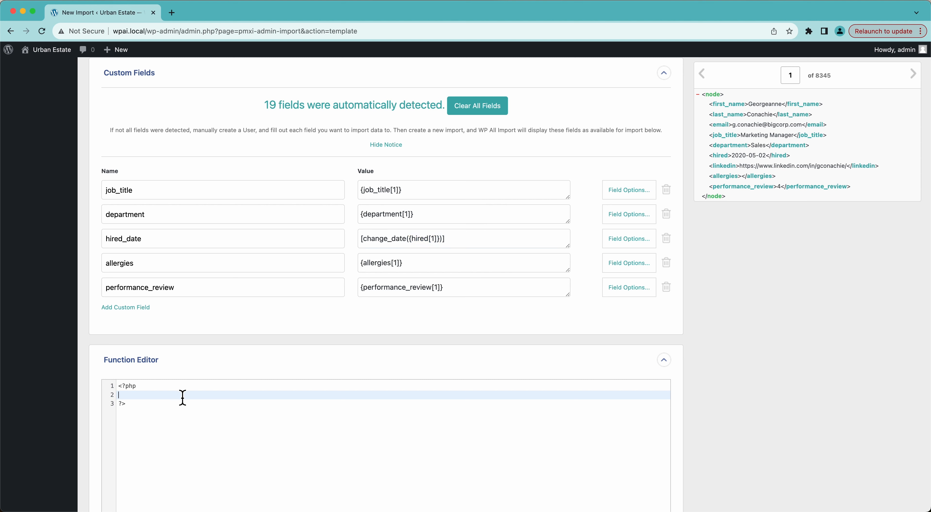
pyautogui.write('fu')
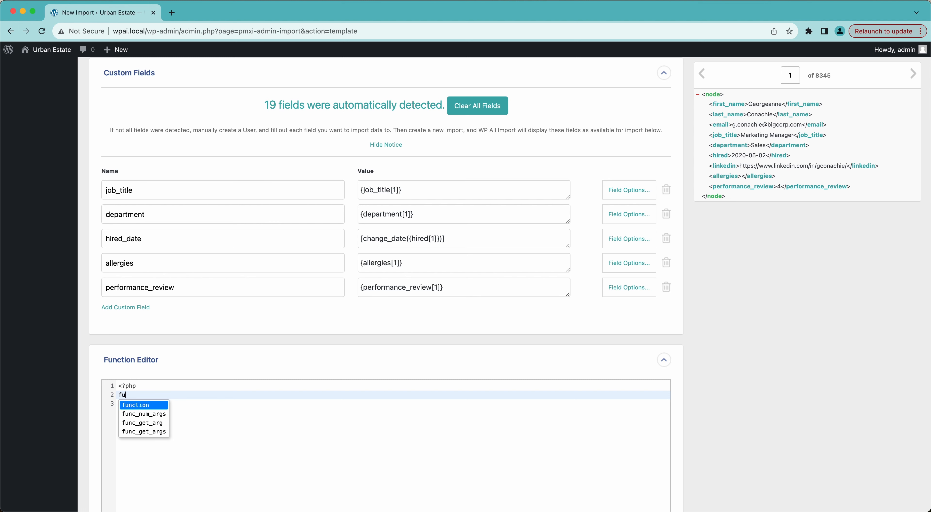
pyautogui.press('BackSpace')
pyautogui.press('BackSpace')
pyautogui.press('Tab')
pyautogui.write('fu')
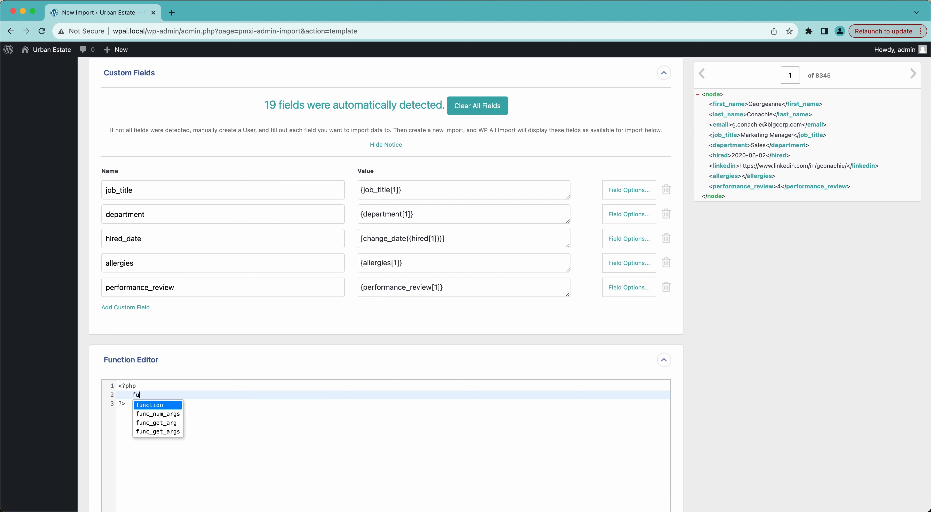
pyautogui.write('nction change_date($date')
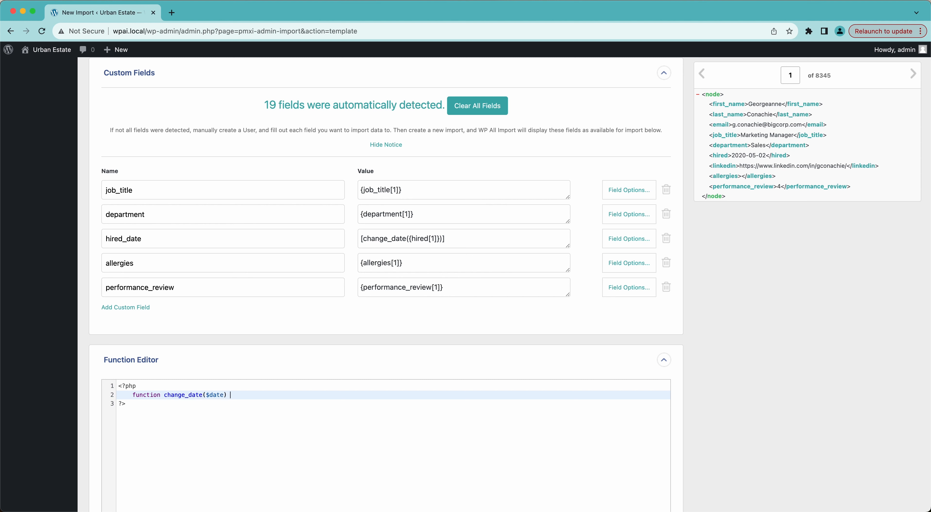
pyautogui.write('{')
pyautogui.press('Return')
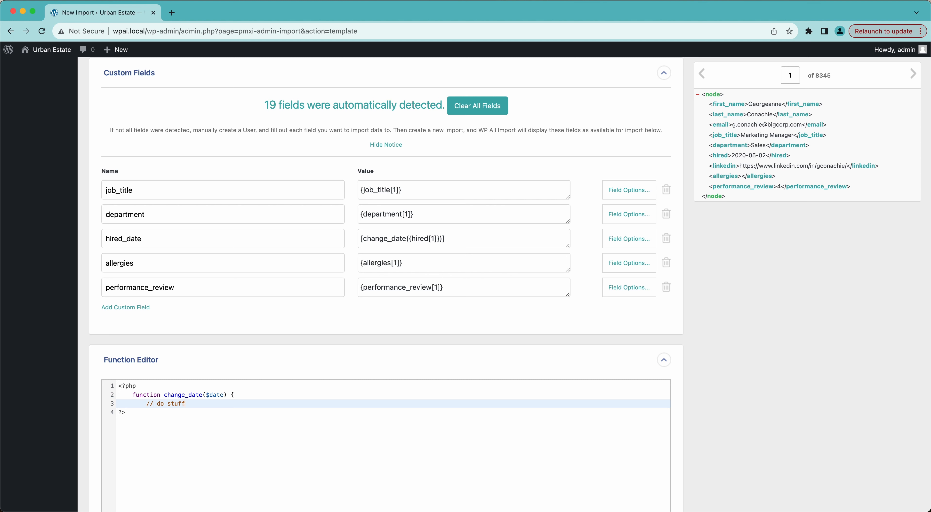
# Step: Remove extra indentation and add blank lines before the function and closing PHP tag
pyautogui.press('Return')
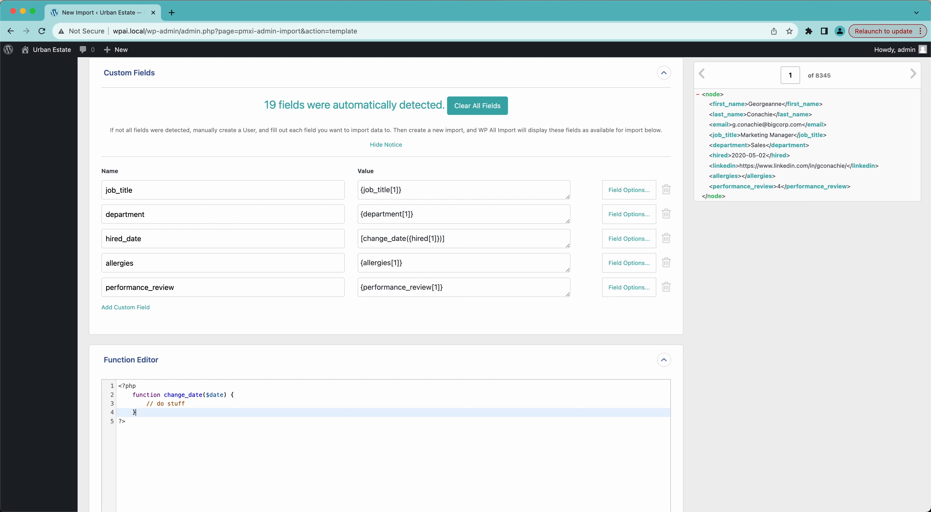
pyautogui.press('Up')
pyautogui.press('Up')
pyautogui.press('Left')
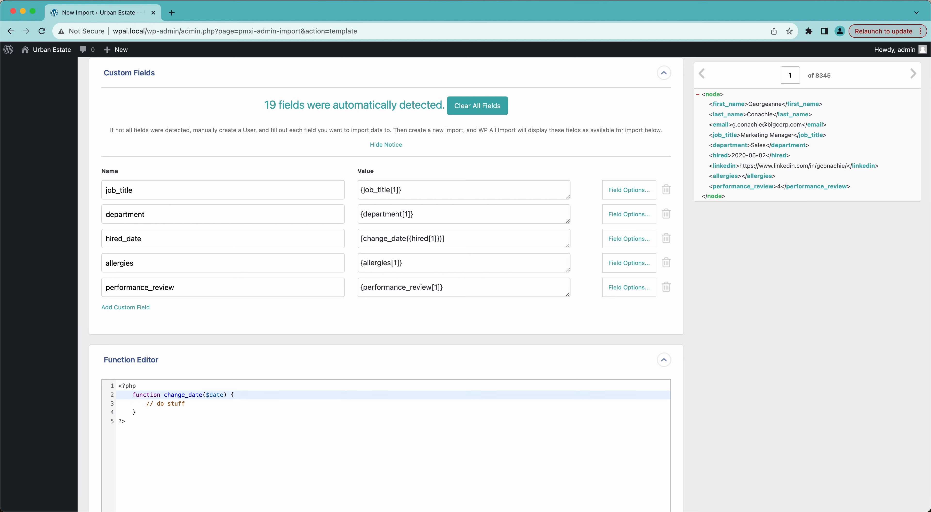
pyautogui.hotkey('shift', 'Tab')
pyautogui.press('Down')
pyautogui.hotkey('shift', 'Tab')
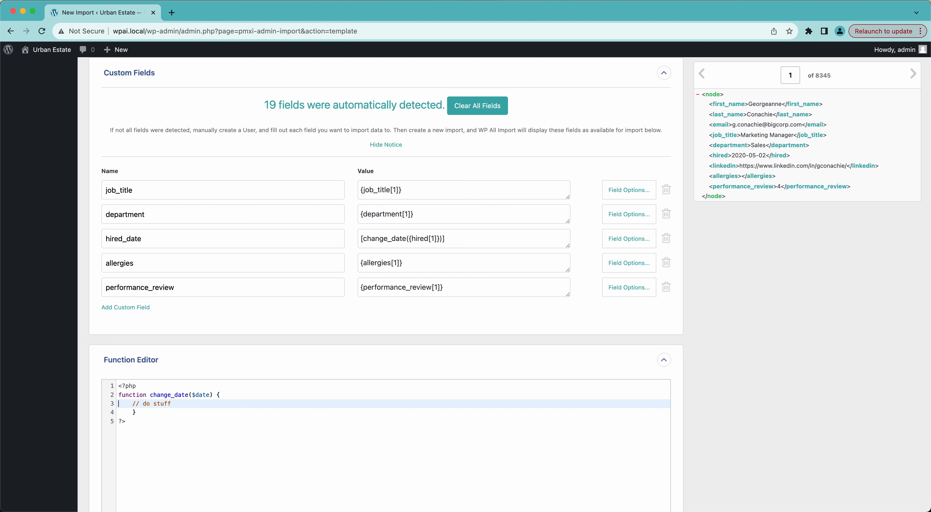
pyautogui.press('Down')
pyautogui.hotkey('shift', 'Tab')
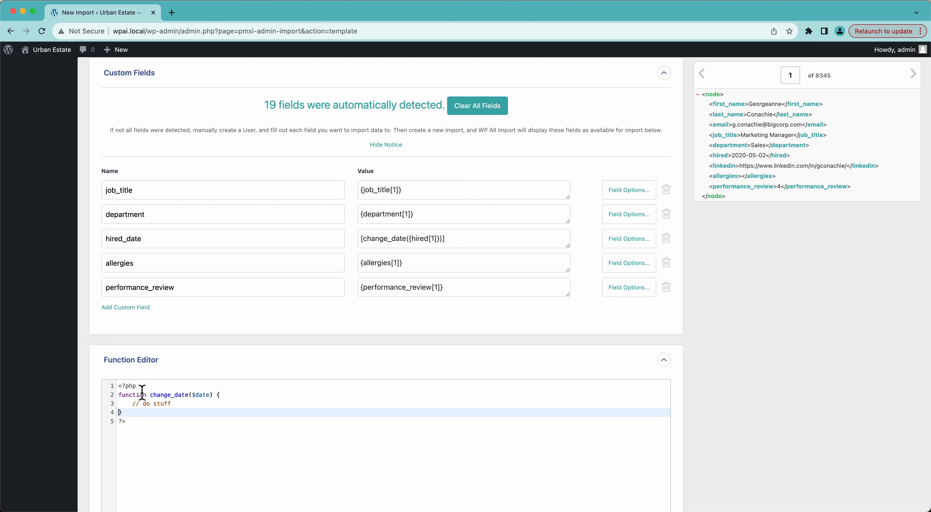
pyautogui.press('Up')
pyautogui.press('Up')
pyautogui.press('Return')
pyautogui.press('Down')
pyautogui.press('Down')
pyautogui.press('Down')
pyautogui.press('Return')
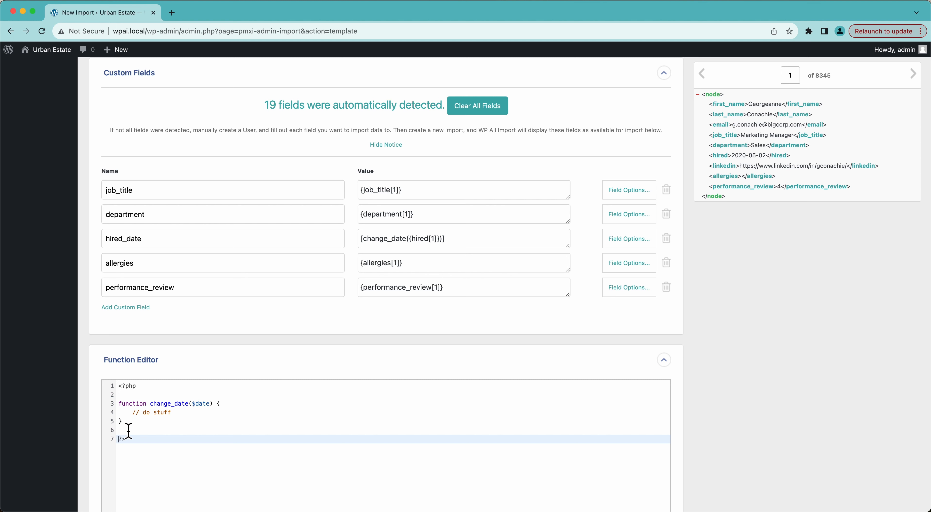
# Step: Delete the change_date stub and strip the wrapper so hired_date reads {hired[1]}
pyautogui.moveTo(123, 421); pyautogui.dragTo(118, 405)
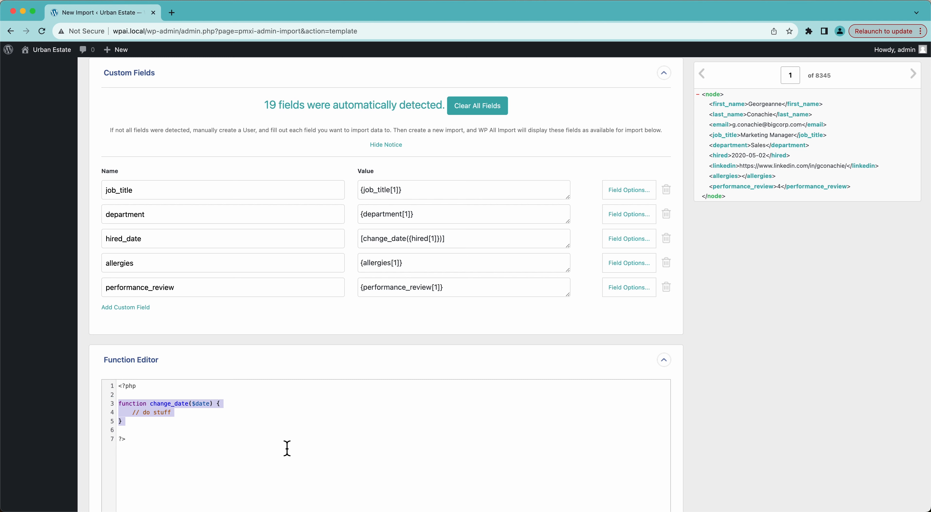
pyautogui.press('BackSpace')
pyautogui.press('BackSpace')
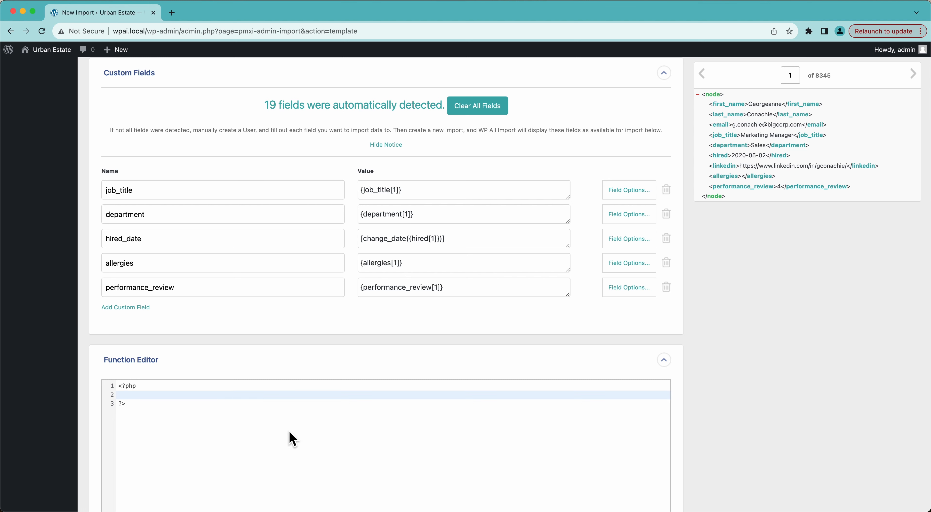
pyautogui.click(410, 243)
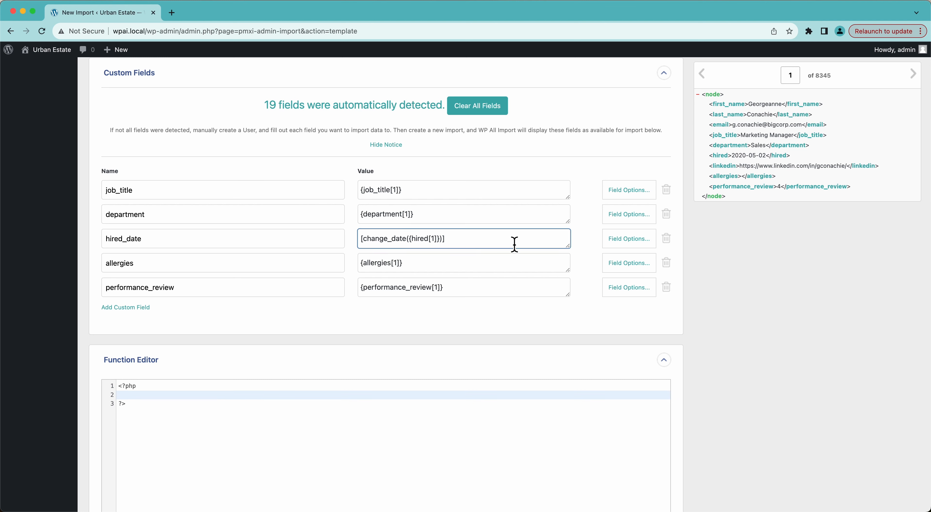
pyautogui.press('BackSpace')
pyautogui.press('BackSpace')
pyautogui.press('BackSpace')
pyautogui.press('BackSpace')
pyautogui.press('BackSpace')
pyautogui.press('BackSpace')
pyautogui.press('BackSpace')
pyautogui.press('BackSpace')
pyautogui.press('BackSpace')
pyautogui.press('BackSpace')
pyautogui.press('BackSpace')
pyautogui.press('BackSpace')
pyautogui.press('BackSpace')
pyautogui.press('BackSpace')
pyautogui.press('BackSpace')
pyautogui.click(767, 258)
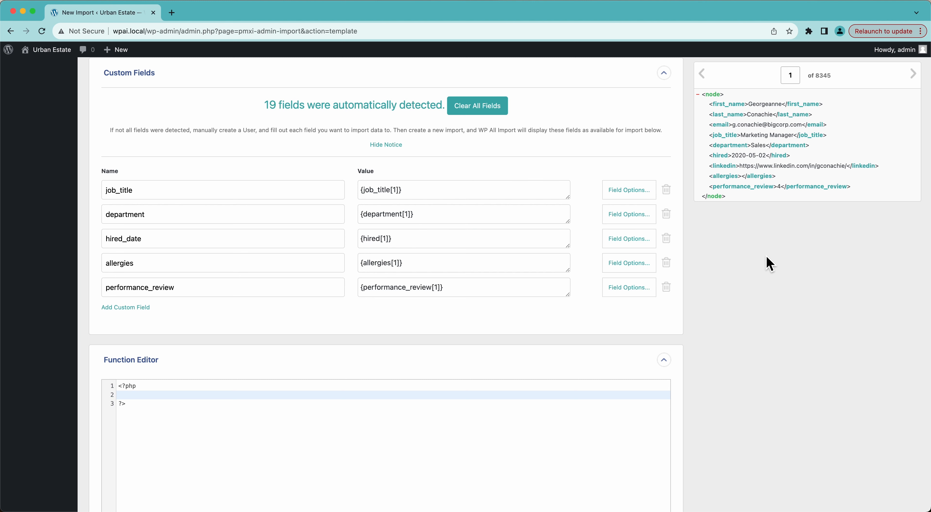
pyautogui.scroll(-5, 770, 264)
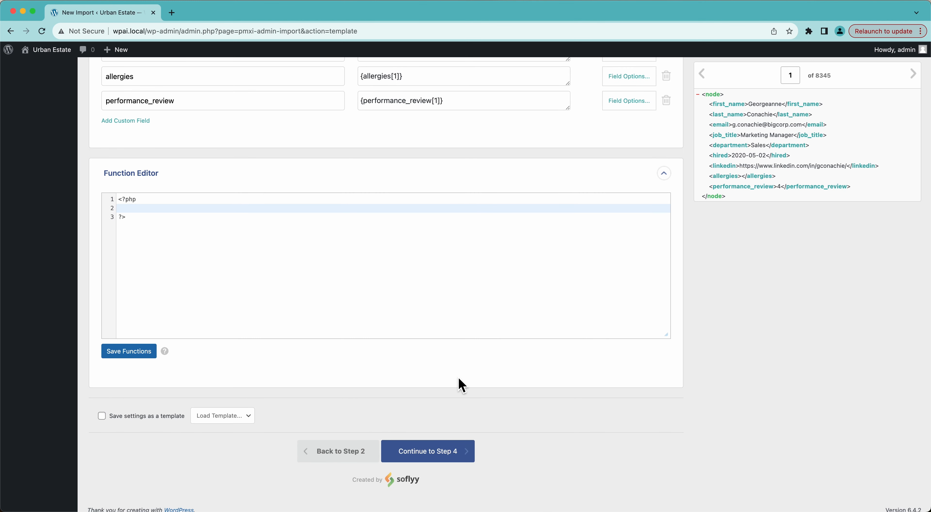
pyautogui.scroll(10, 459, 383)
pyautogui.scroll(-7, 462, 385)
pyautogui.scroll(-3, 462, 385)
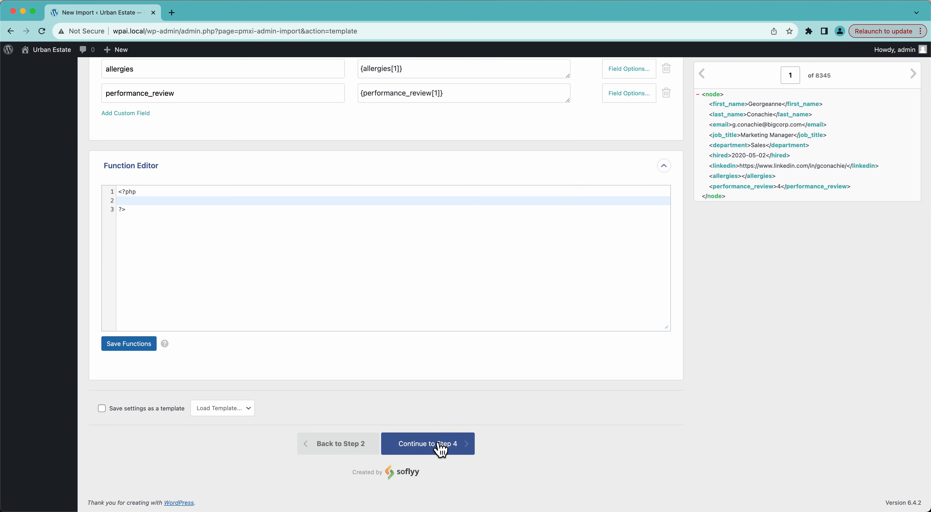
# Step: Continue to Import Settings and auto-detect the unique identifier as {first_name[1]}{last_name[1]}
pyautogui.click(440, 445)
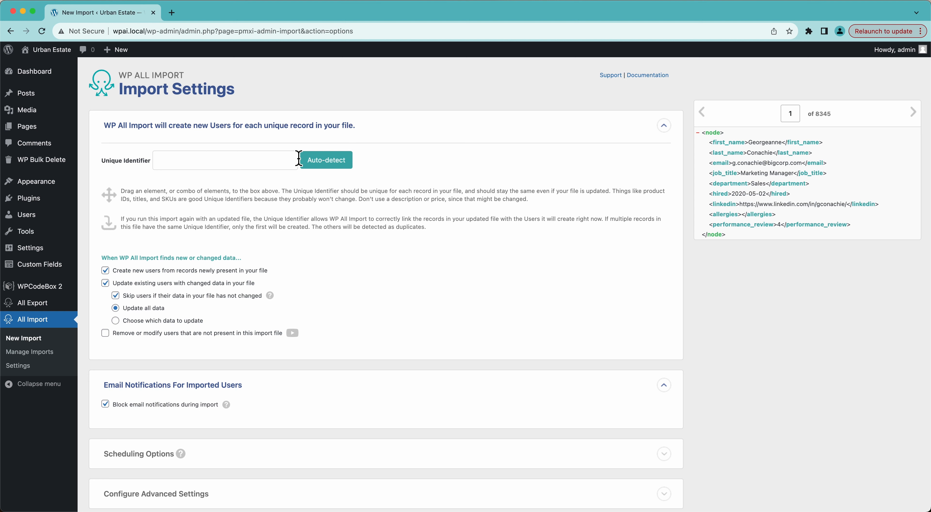
pyautogui.click(317, 166)
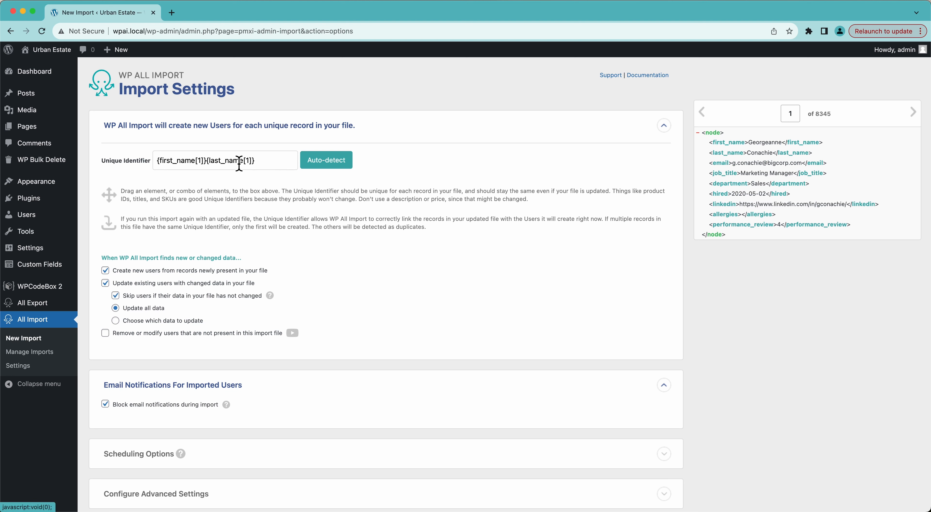
pyautogui.moveTo(194, 168); pyautogui.dragTo(222, 167)
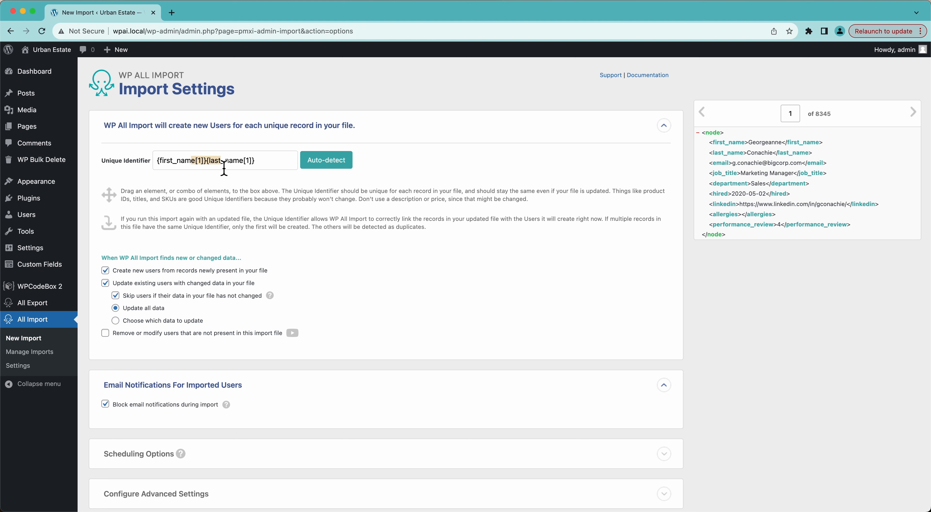
pyautogui.click(738, 377)
pyautogui.click(262, 161)
pyautogui.press('super+a')
pyautogui.press('BackSpace')
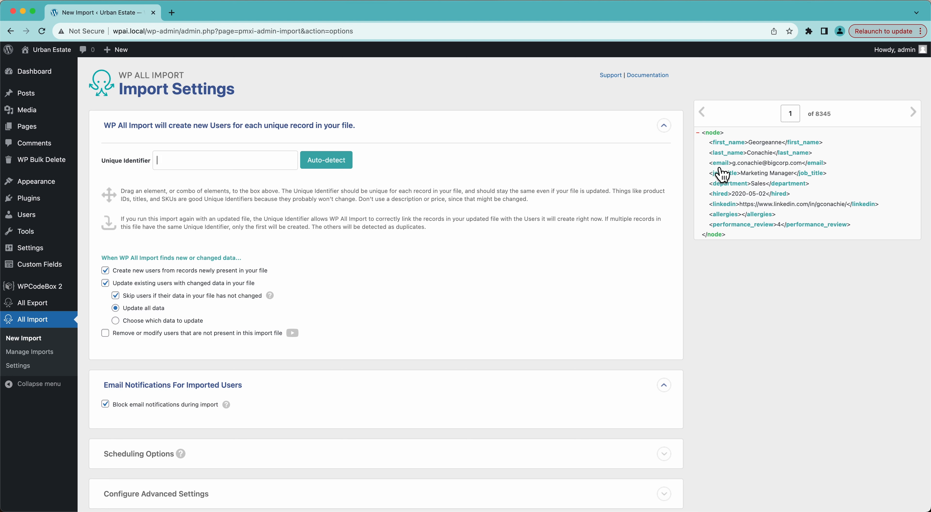
pyautogui.moveTo(721, 164); pyautogui.dragTo(244, 171)
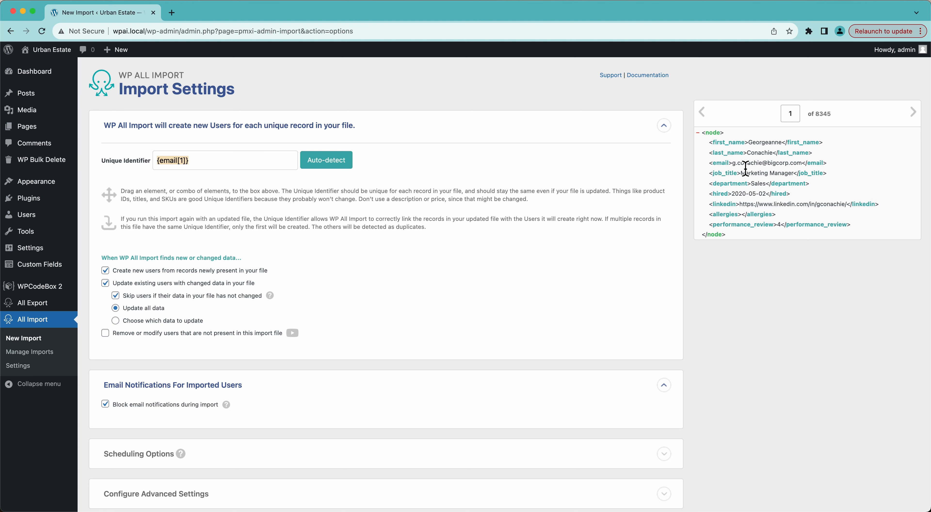
pyautogui.click(201, 166)
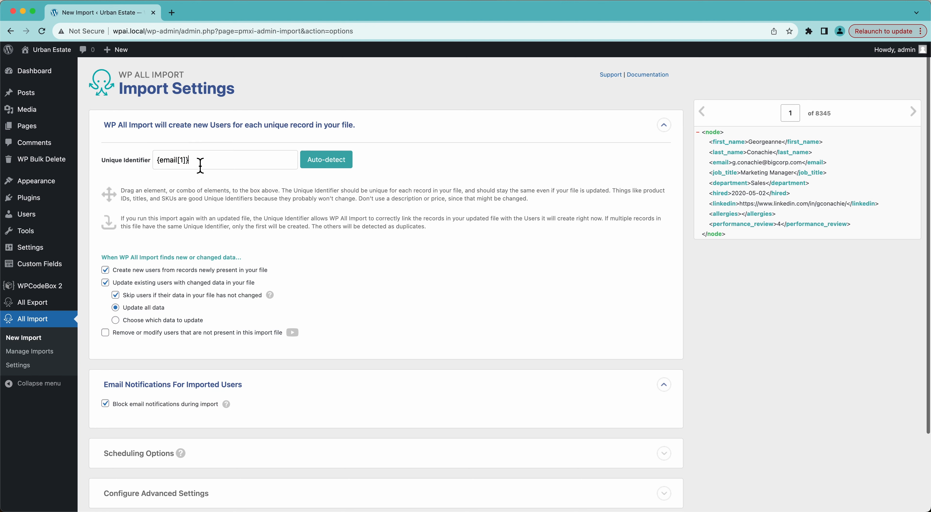
pyautogui.scroll(-2, 201, 165)
pyautogui.scroll(-1, 188, 358)
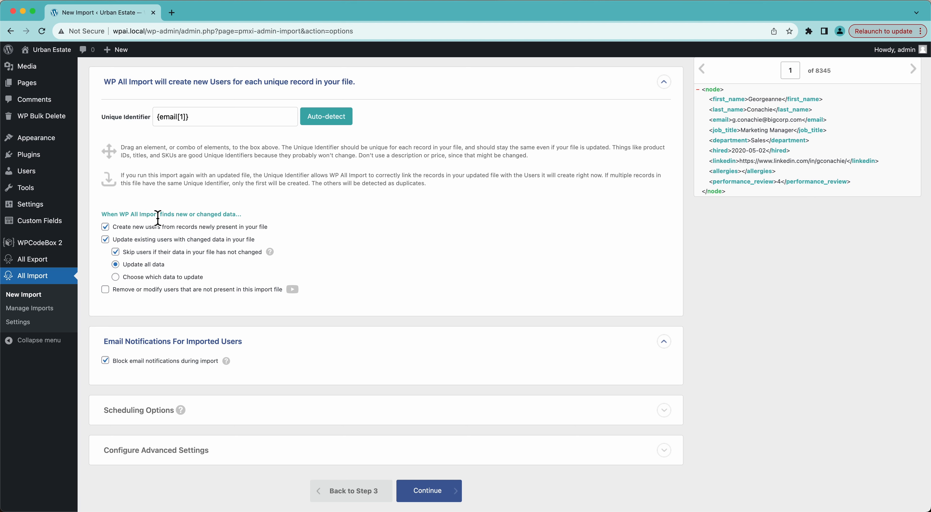
pyautogui.scroll(-1, 157, 218)
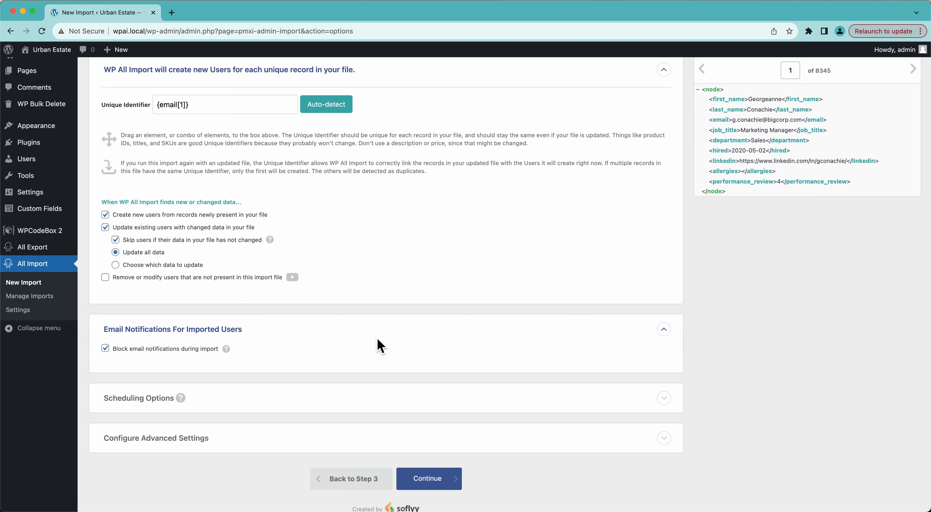
pyautogui.click(146, 268)
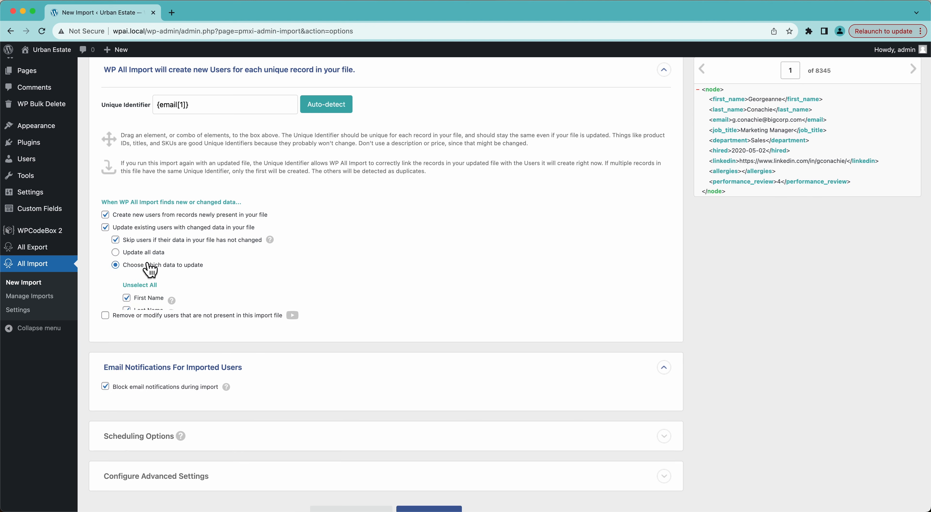
pyautogui.scroll(-2, 181, 336)
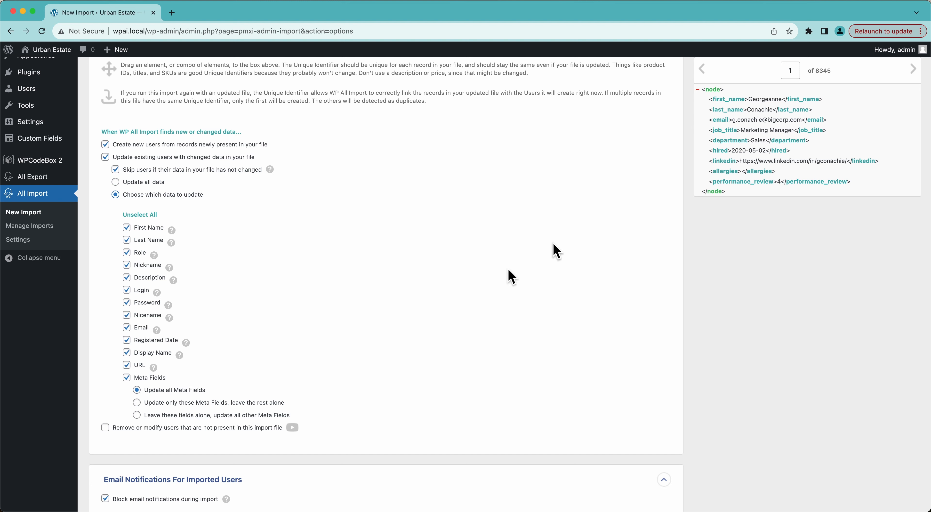
pyautogui.click(126, 228)
pyautogui.click(127, 240)
pyautogui.click(154, 183)
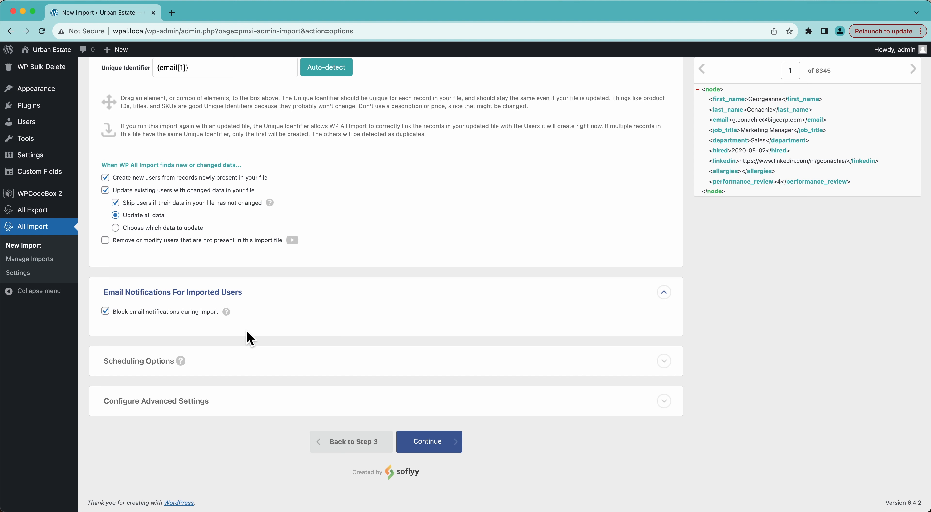
# Step: Uncheck 'Block email notifications during import' in Email Notifications
pyautogui.click(109, 312)
# Step: Re-block email notifications during import and expand Configure Advanced Settings
pyautogui.click(107, 313)
pyautogui.moveTo(226, 313)
pyautogui.moveTo(181, 365)
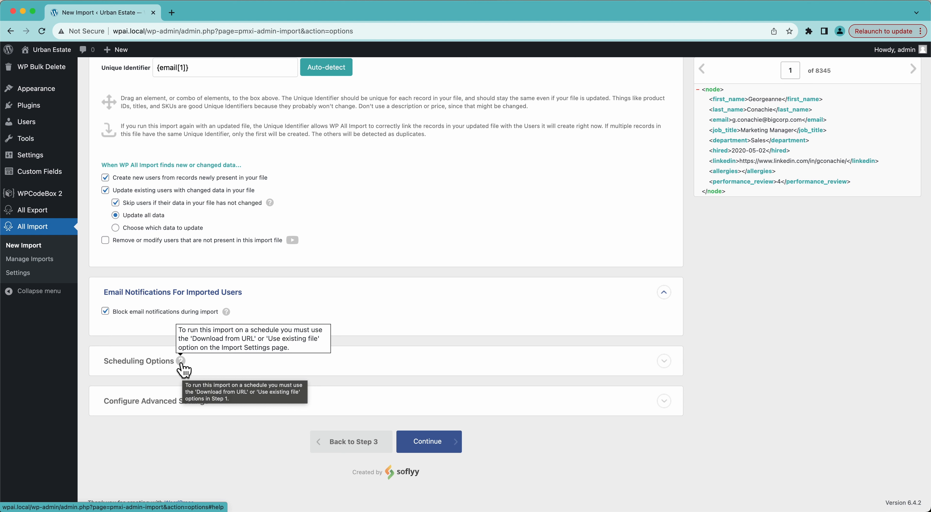
pyautogui.click(161, 405)
pyautogui.scroll(-5, 159, 404)
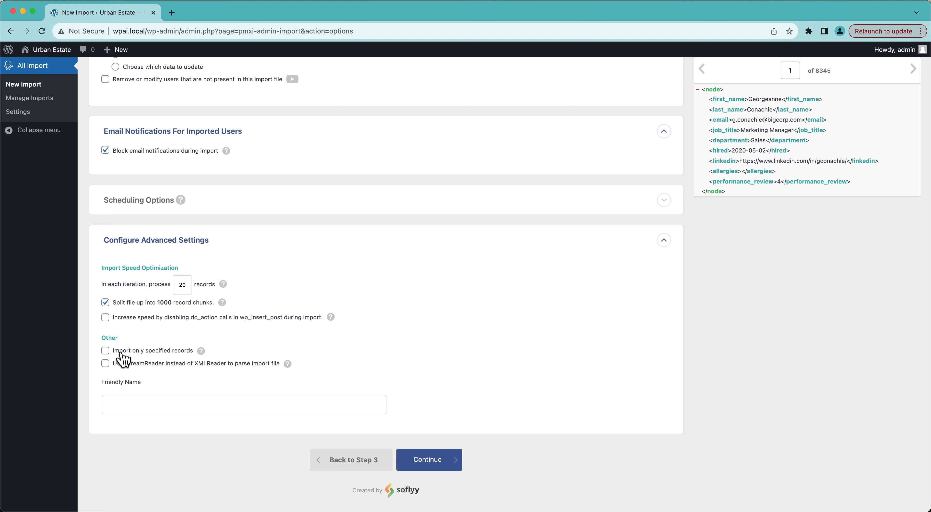
# Step: Try importing only records '1-10,15', then clear the range and turn that option off
pyautogui.click(145, 354)
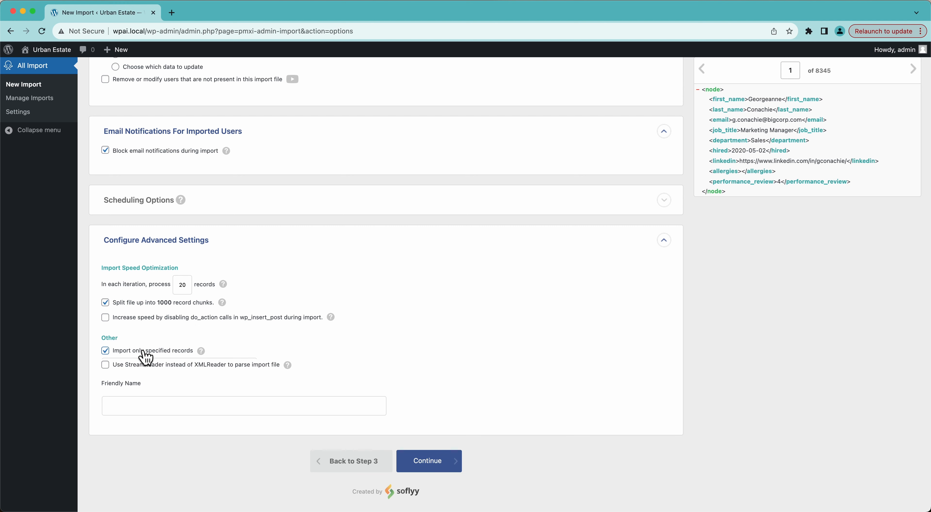
pyautogui.click(148, 372)
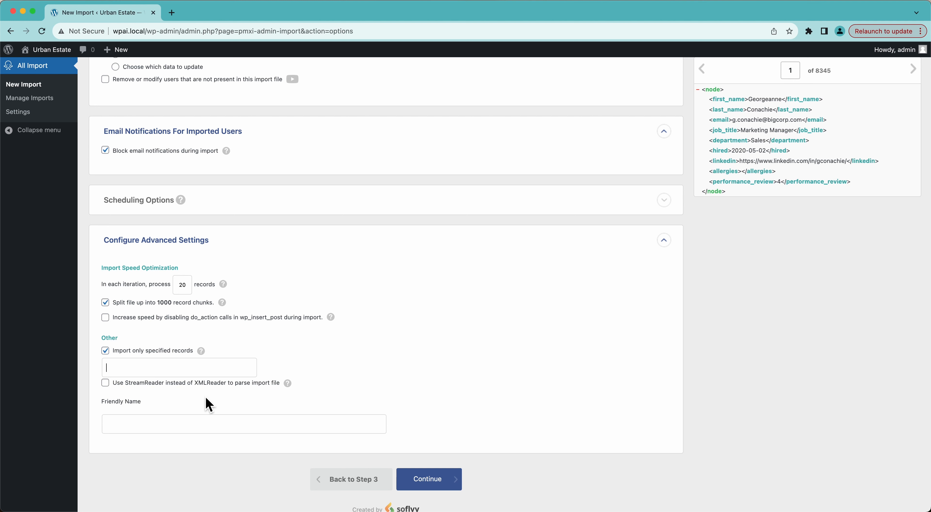
pyautogui.write('1')
pyautogui.write('-10,15')
pyautogui.moveTo(201, 358)
pyautogui.press('super+a')
pyautogui.press('BackSpace')
pyautogui.click(106, 351)
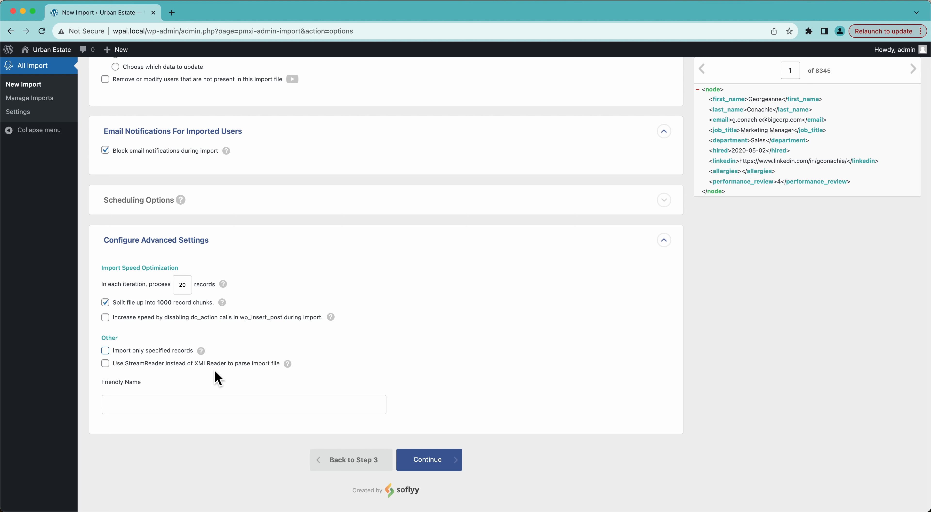
# Step: Keep the XMLReader parser and set the Friendly Name to 'Import Users with Job Info'
pyautogui.click(105, 364)
pyautogui.click(105, 363)
pyautogui.write('Import Users with Job Info')
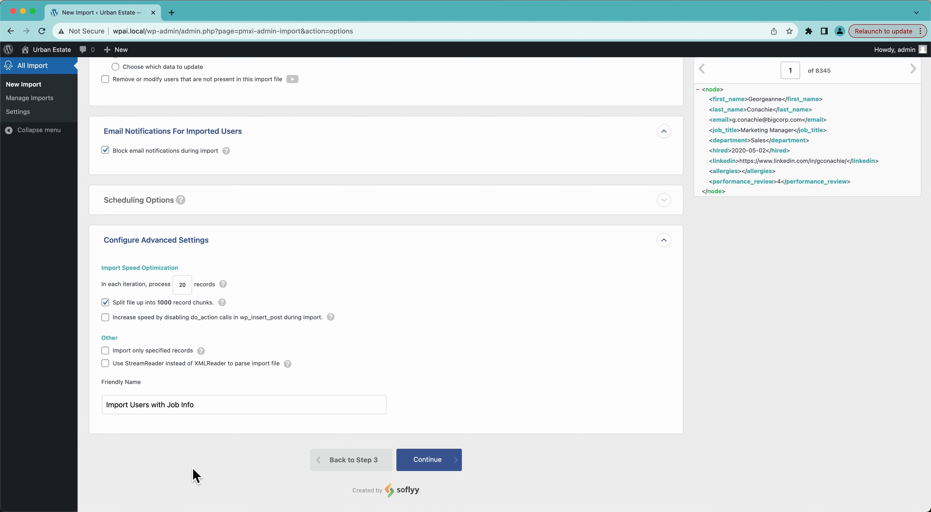
pyautogui.scroll(6, 193, 469)
pyautogui.scroll(-7, 192, 469)
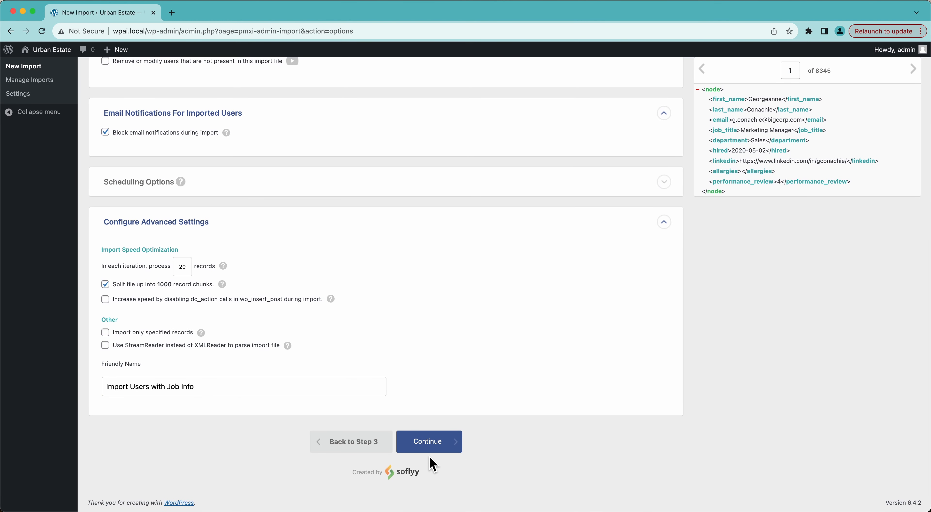
# Step: Continue to Confirm & Run and launch the import of all 8345 user records
pyautogui.click(430, 450)
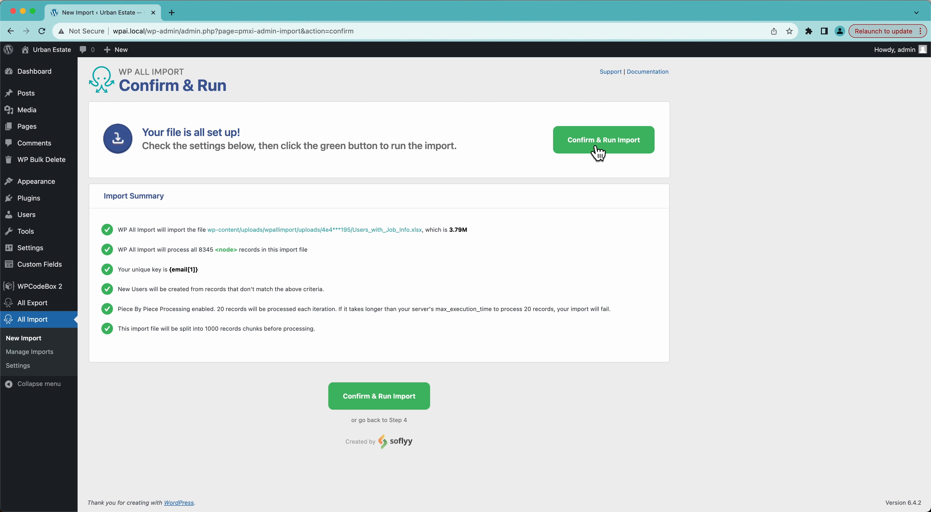
pyautogui.click(599, 153)
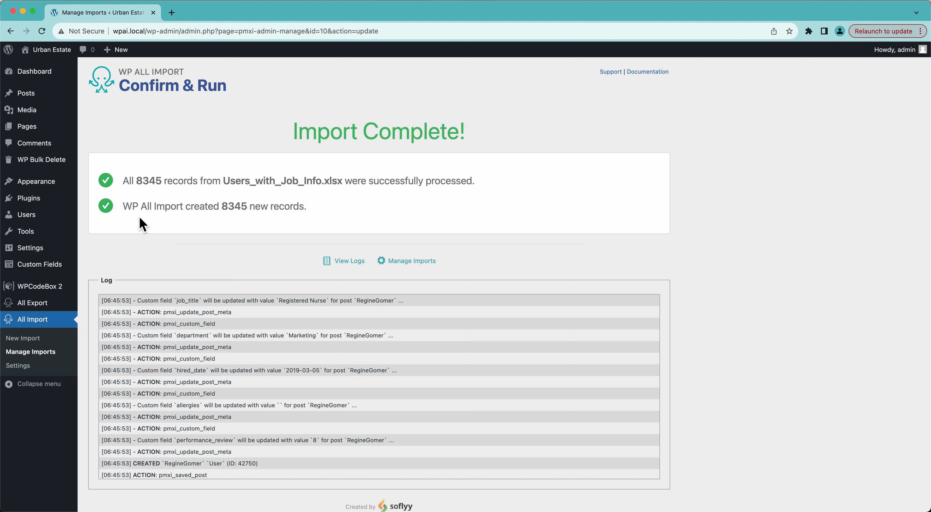
pyautogui.moveTo(47, 219)
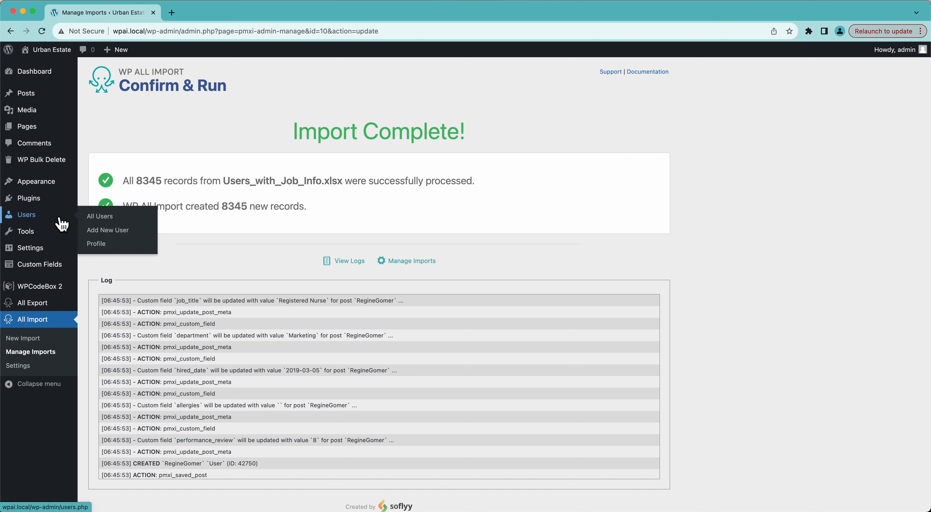
# Step: Open the first imported user's Edit User page from All Users and check its Job Info values
pyautogui.keyDown('super'); pyautogui.click(93, 222); pyautogui.keyUp('super')
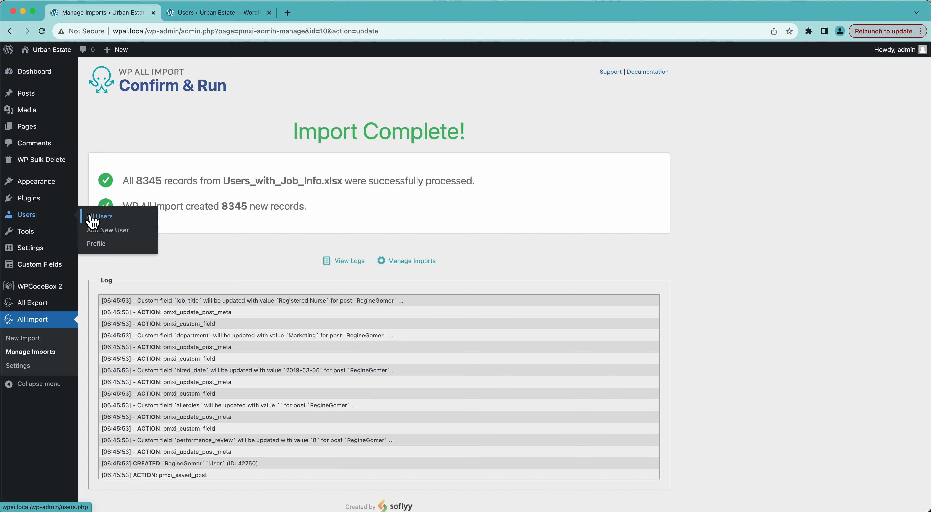
pyautogui.click(214, 19)
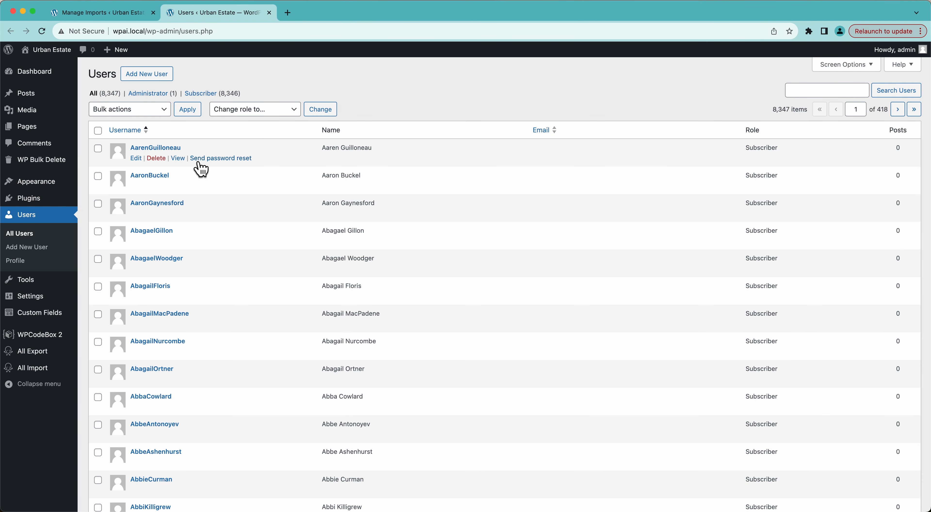
pyautogui.click(137, 159)
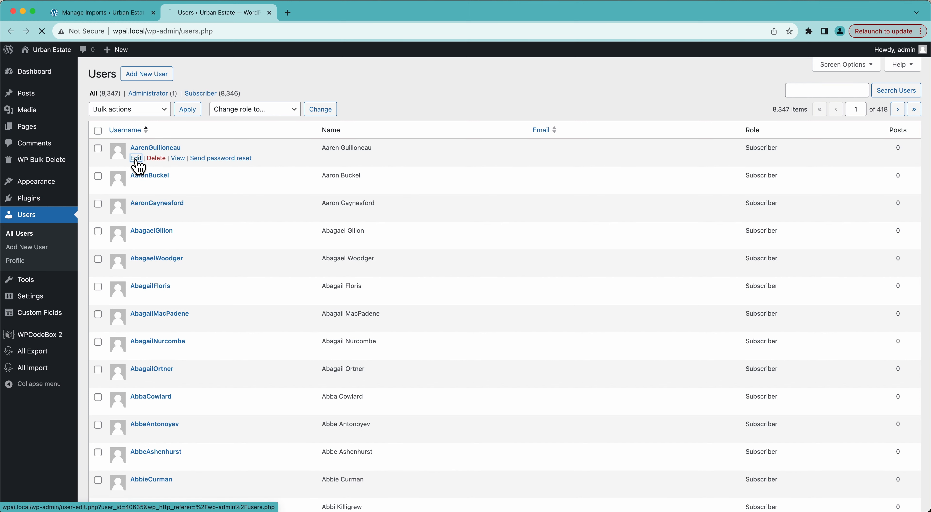
pyautogui.scroll(-5, 138, 167)
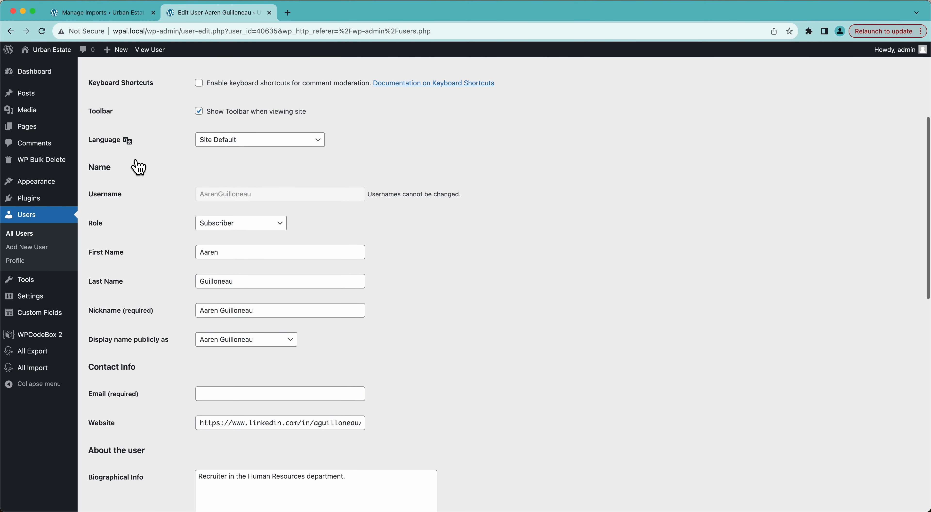
pyautogui.scroll(-4, 138, 167)
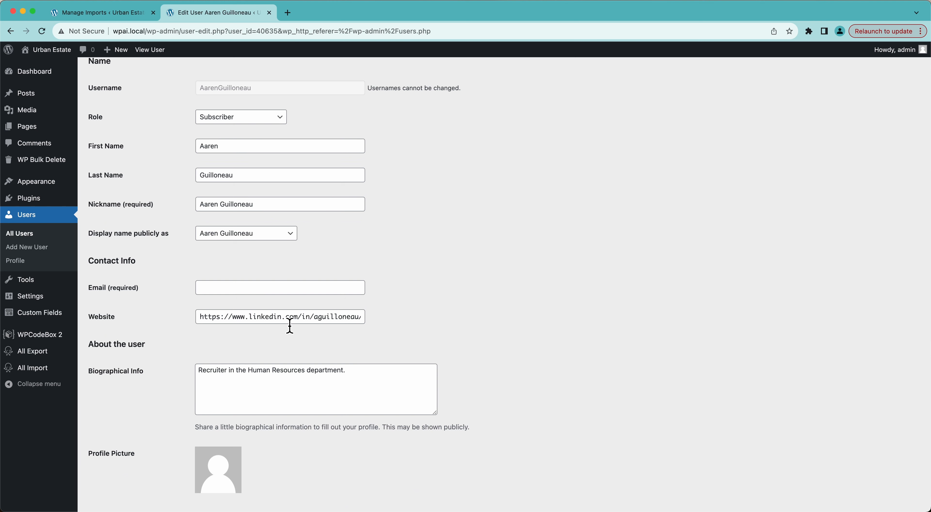
pyautogui.scroll(1, 290, 325)
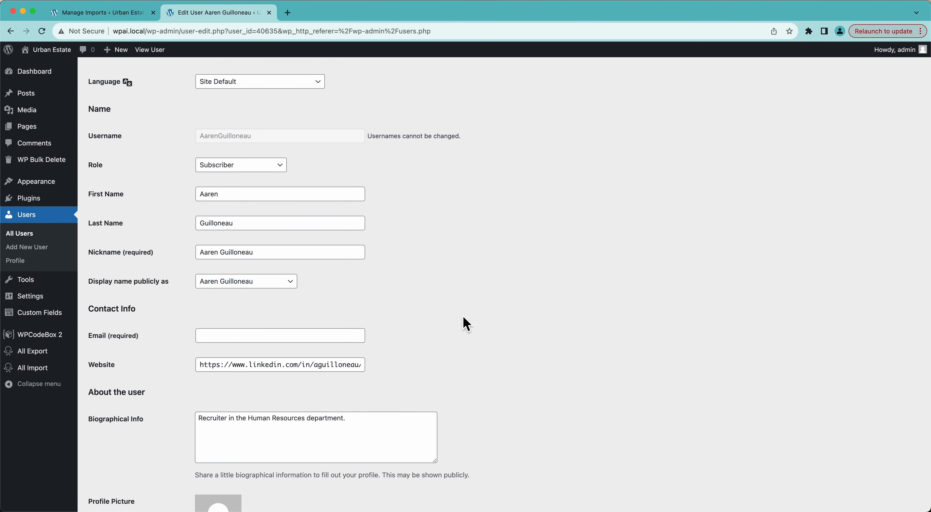
pyautogui.scroll(-10, 464, 316)
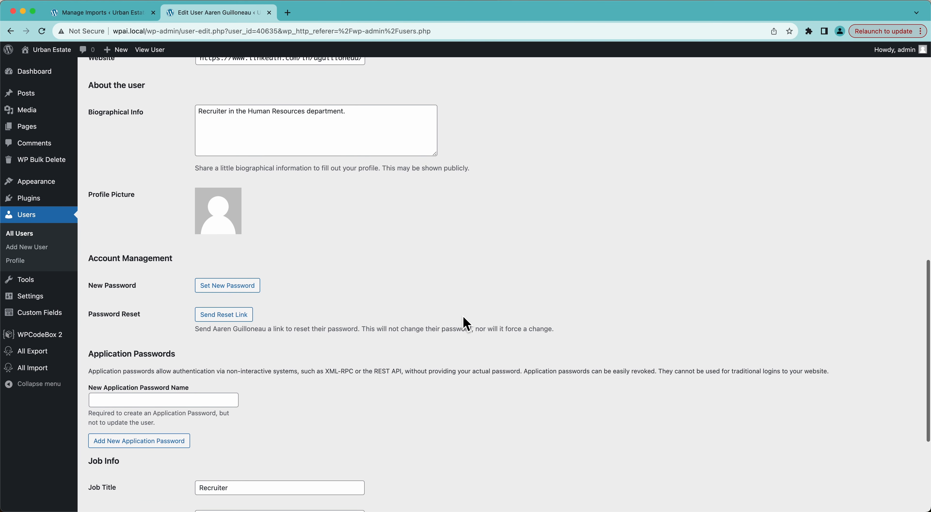
pyautogui.scroll(-1, 463, 315)
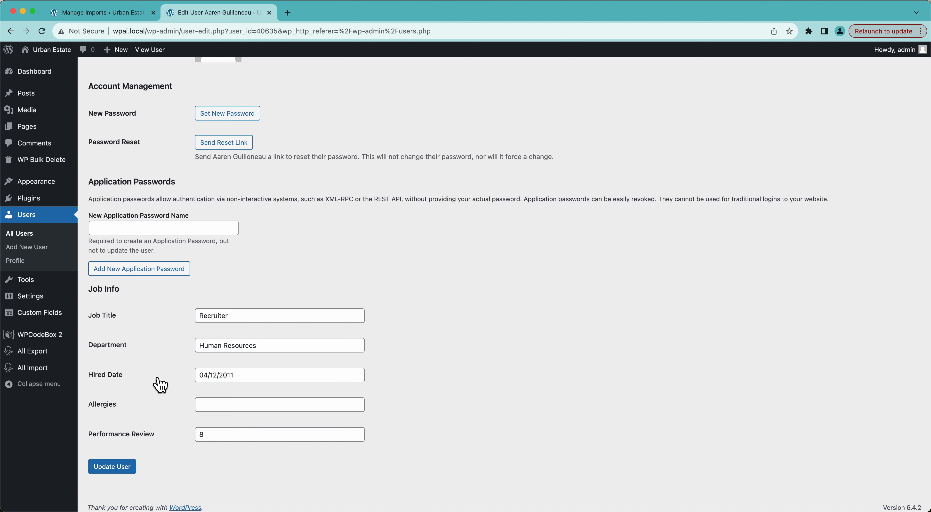
pyautogui.scroll(20, 160, 384)
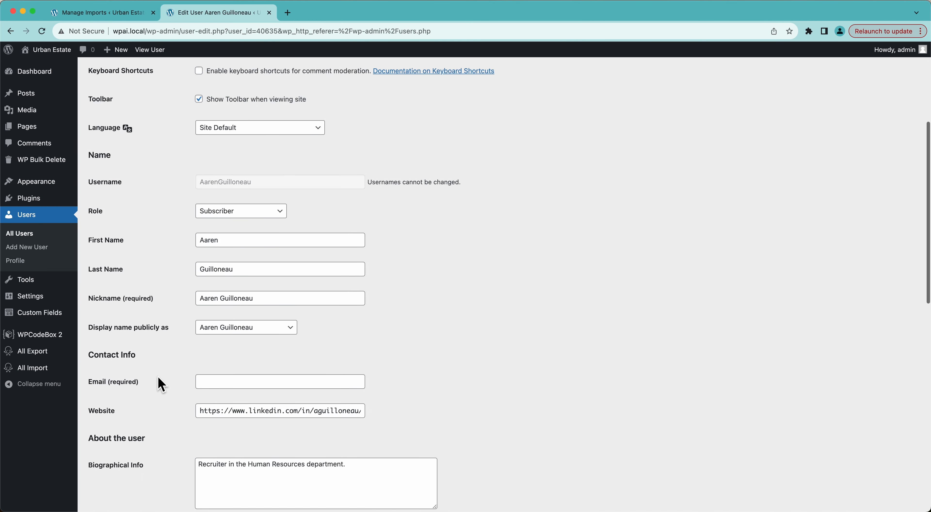
pyautogui.scroll(6, 160, 384)
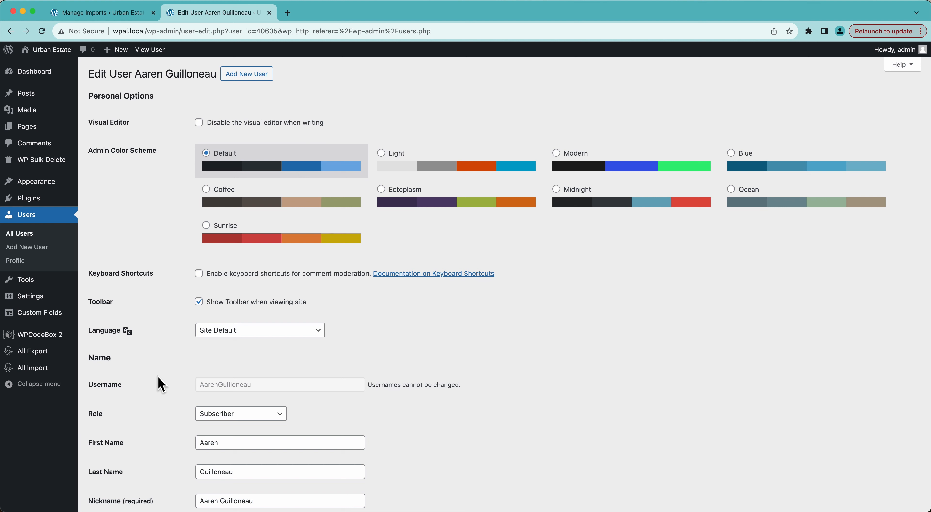